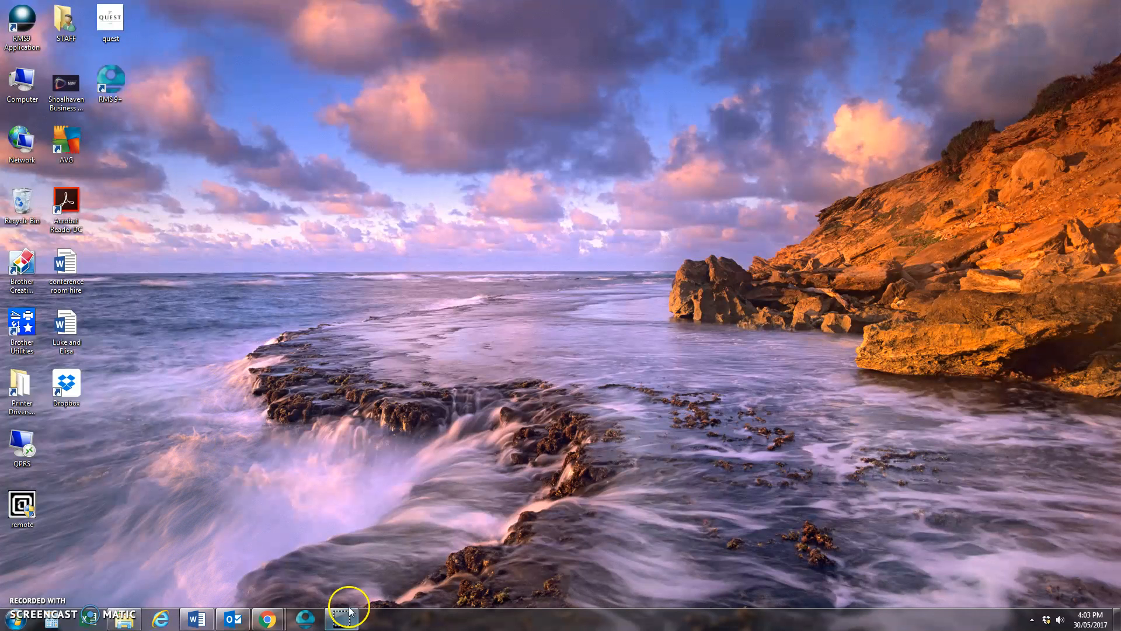
- Switch to the RMS hotel dashboard in the Chrome browser
{"action": "mouse_move", "coordinate": [331, 618]}
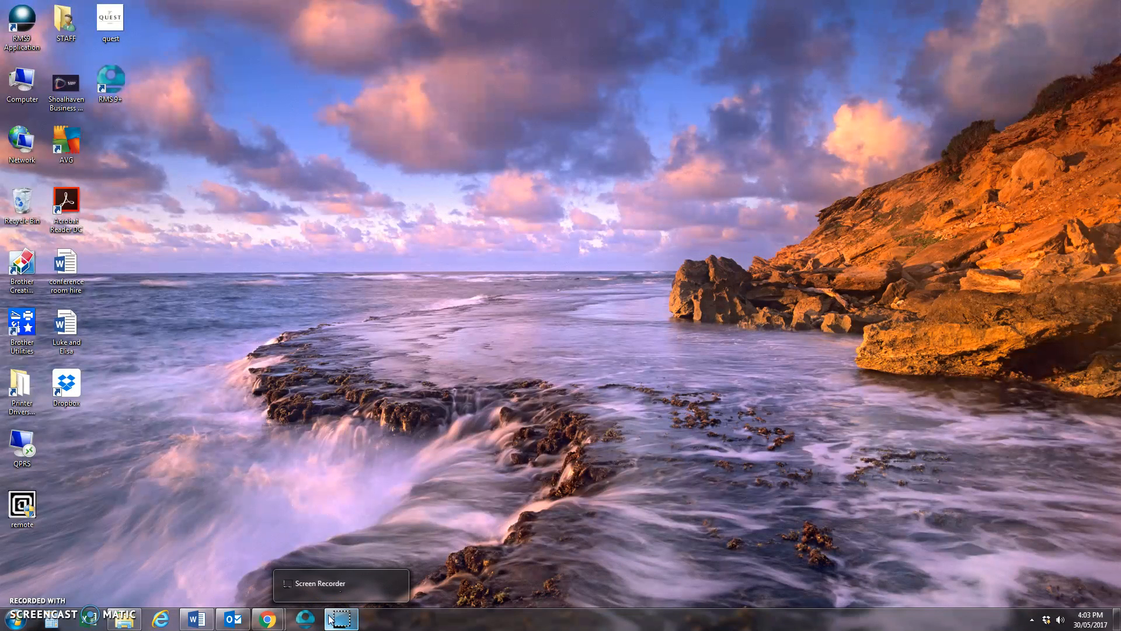
{"action": "mouse_move", "coordinate": [266, 616]}
{"action": "left_click", "coordinate": [338, 551]}
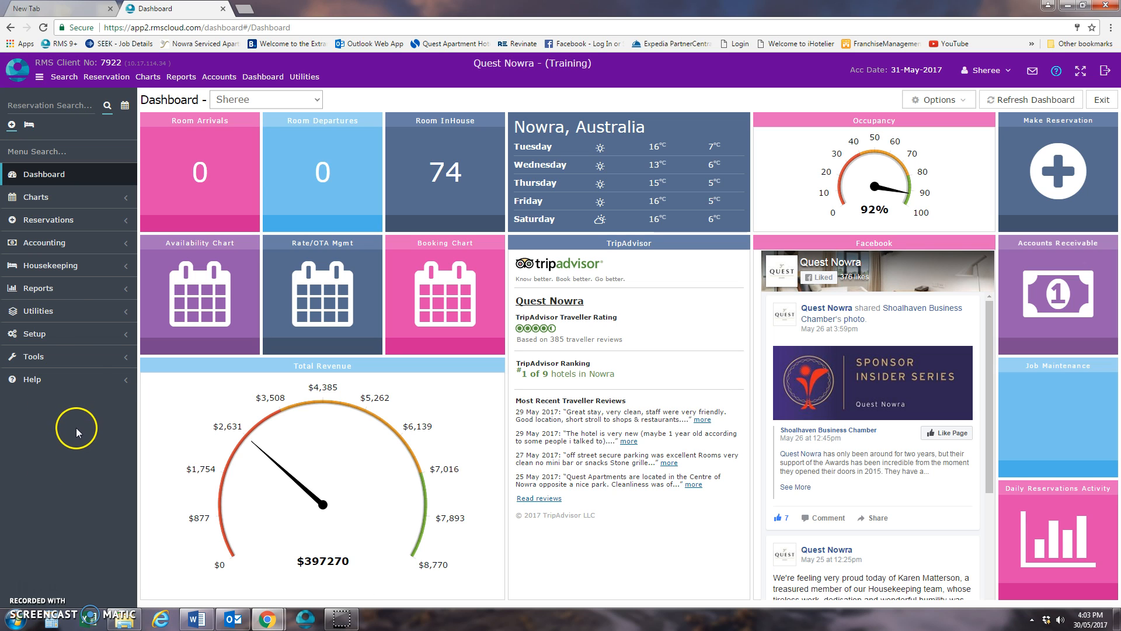
{"action": "left_click", "coordinate": [68, 287]}
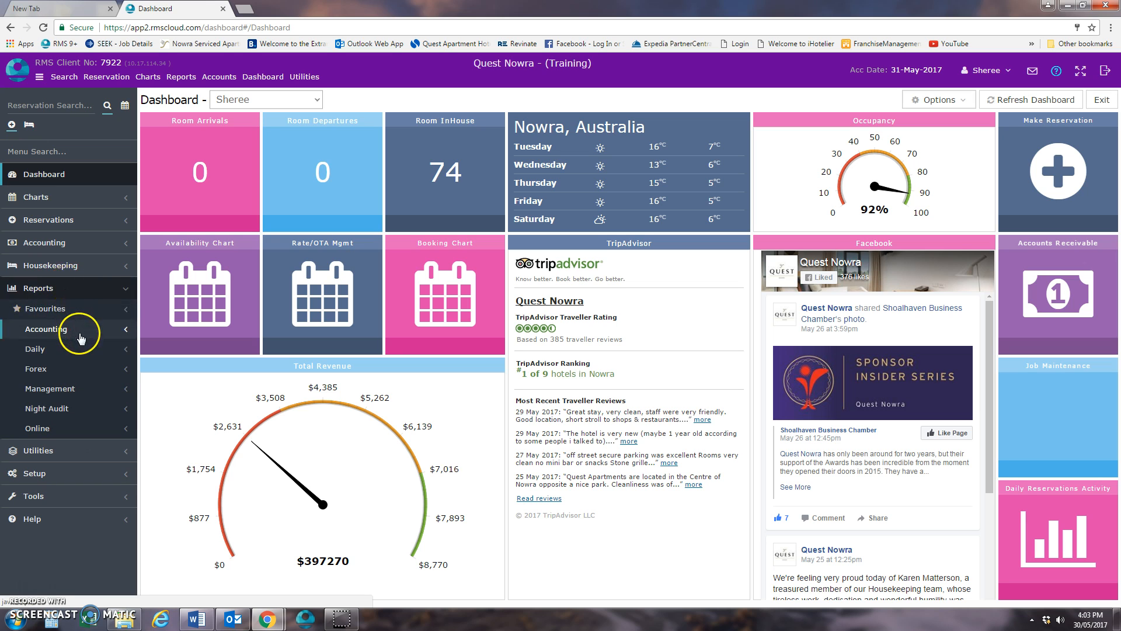
{"action": "left_click", "coordinate": [79, 353]}
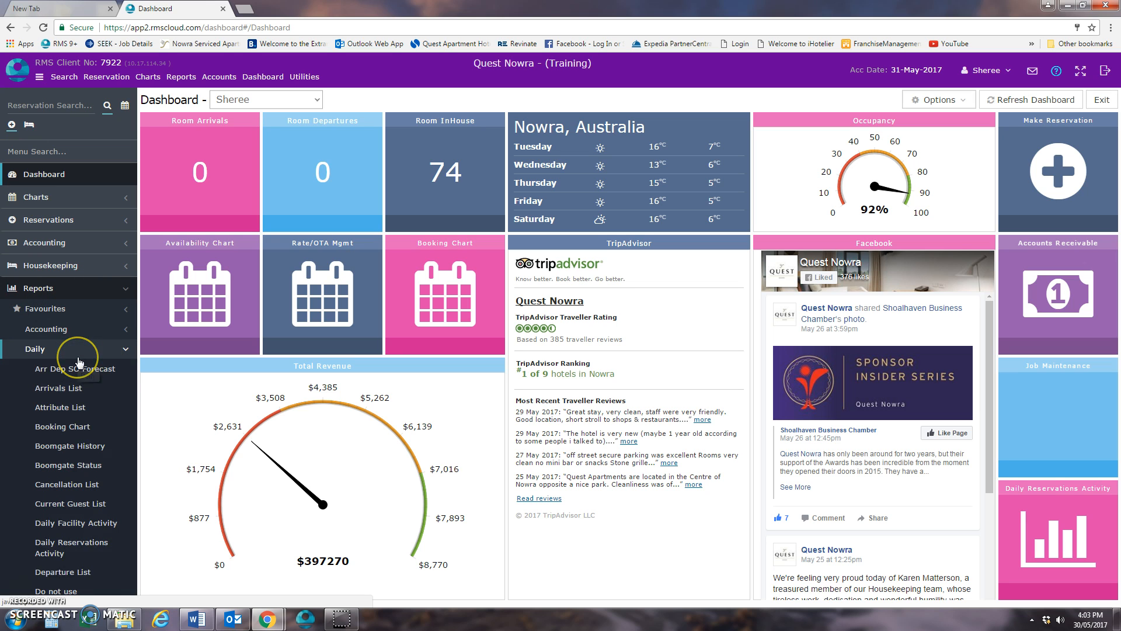
{"action": "left_click", "coordinate": [82, 350]}
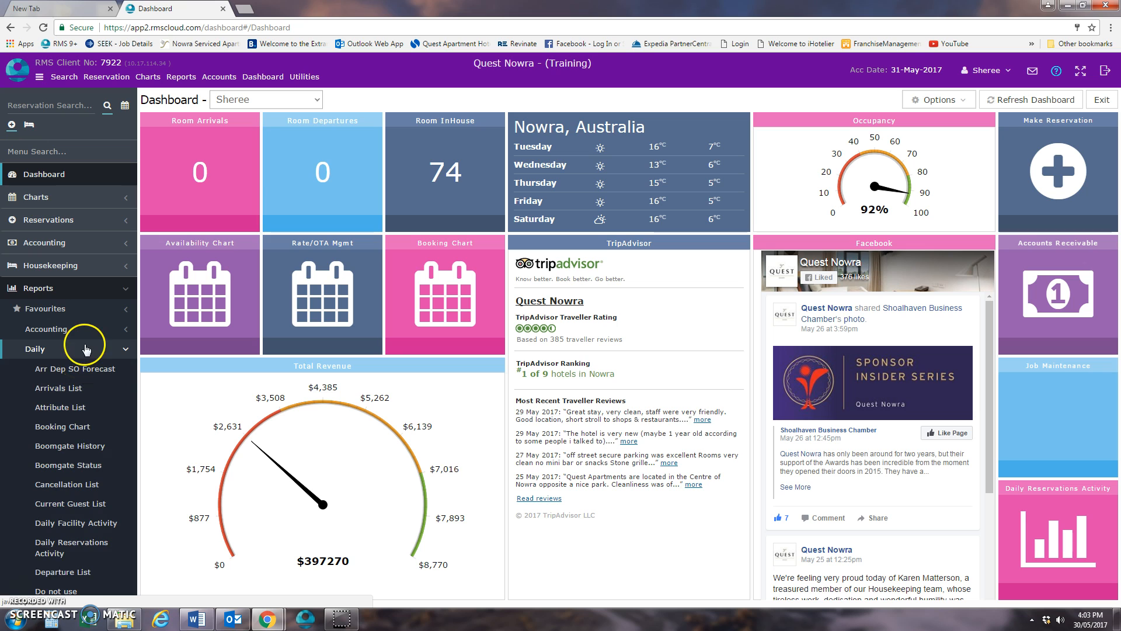
{"action": "left_click", "coordinate": [85, 290]}
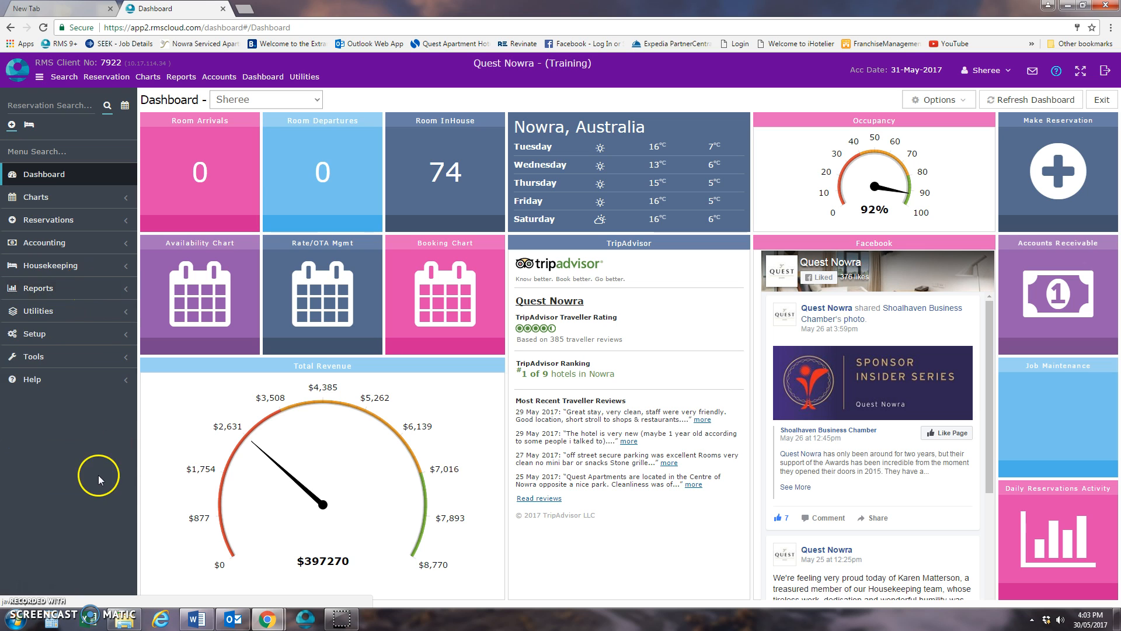
- Build today's daily Arrivals List report with reservation notes hidden, and close the generated report
{"action": "left_click", "coordinate": [82, 286]}
{"action": "left_click", "coordinate": [84, 350]}
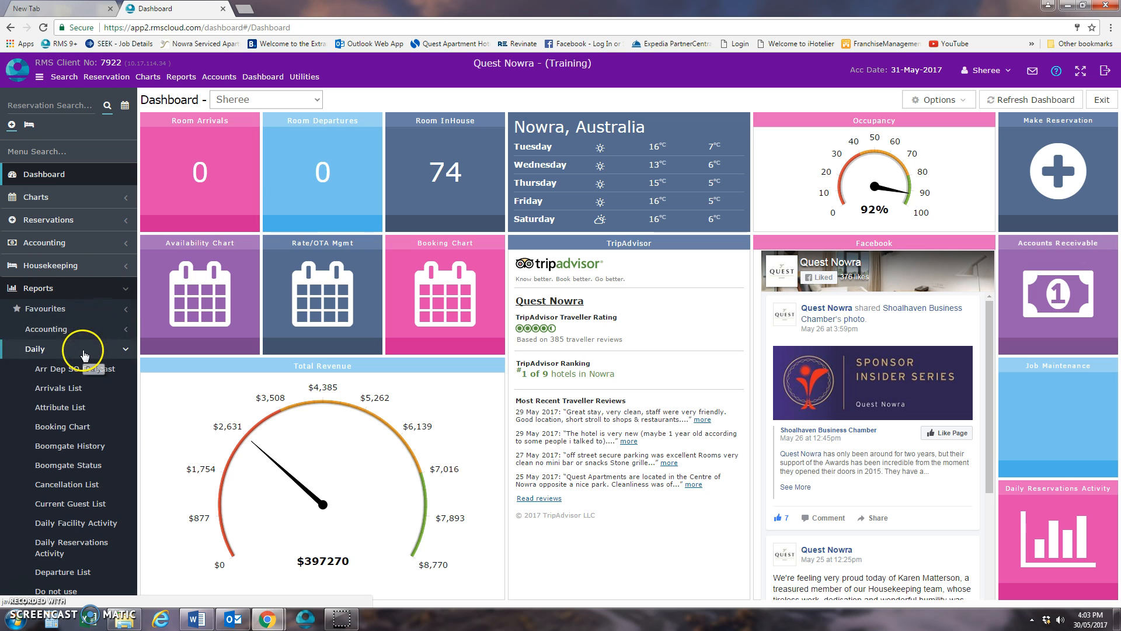
{"action": "left_click", "coordinate": [73, 387]}
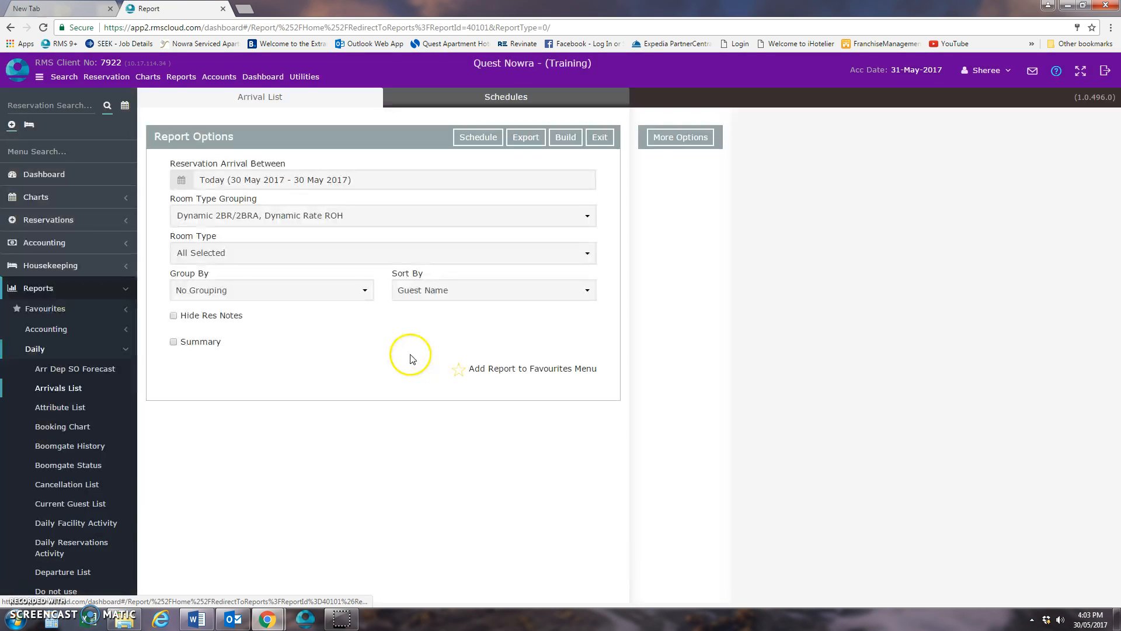
{"action": "left_click", "coordinate": [174, 316]}
{"action": "left_click", "coordinate": [565, 138]}
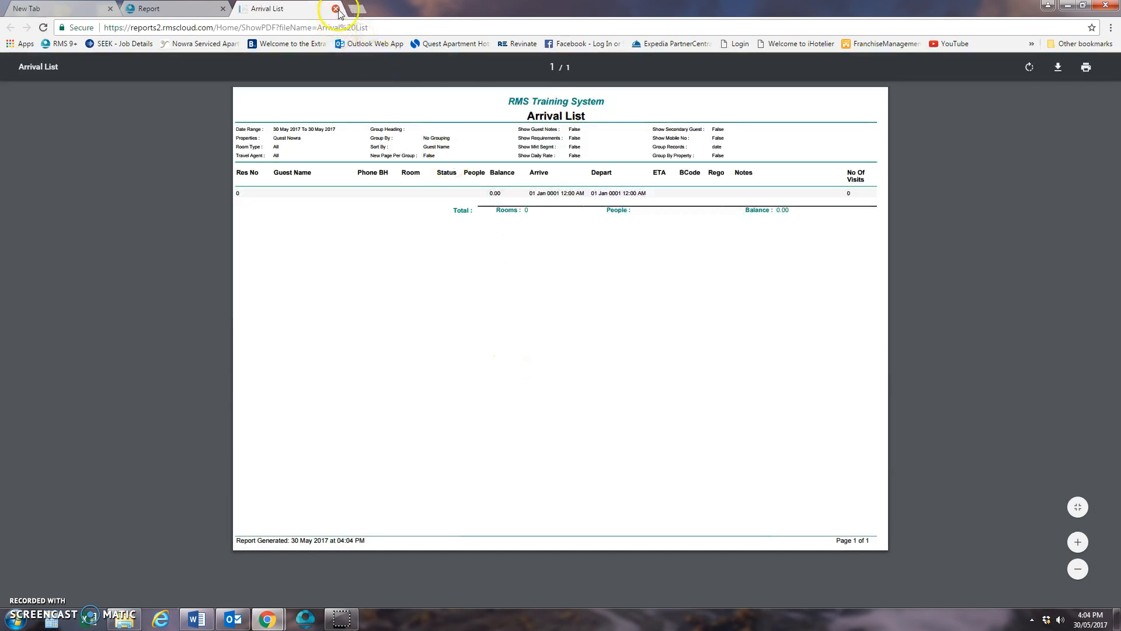
{"action": "left_click", "coordinate": [336, 9]}
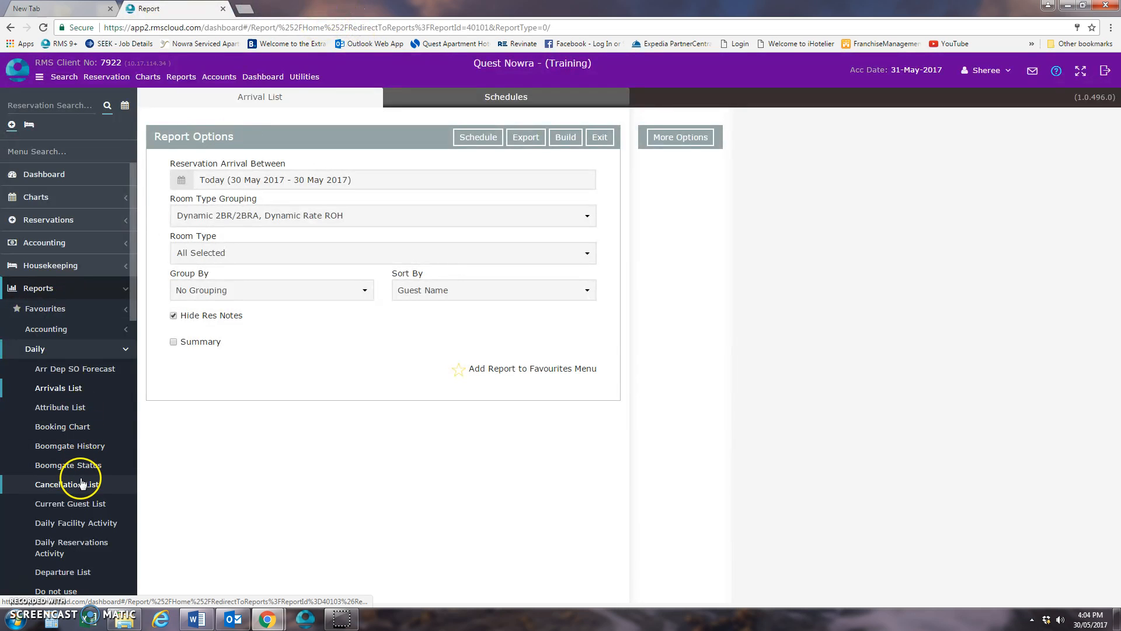
- Build today's daily Departure List report with reservation notes hidden, and close the generated report
{"action": "scroll", "coordinate": [87, 447], "scroll_direction": "down", "scroll_amount": 3}
{"action": "left_click", "coordinate": [85, 425]}
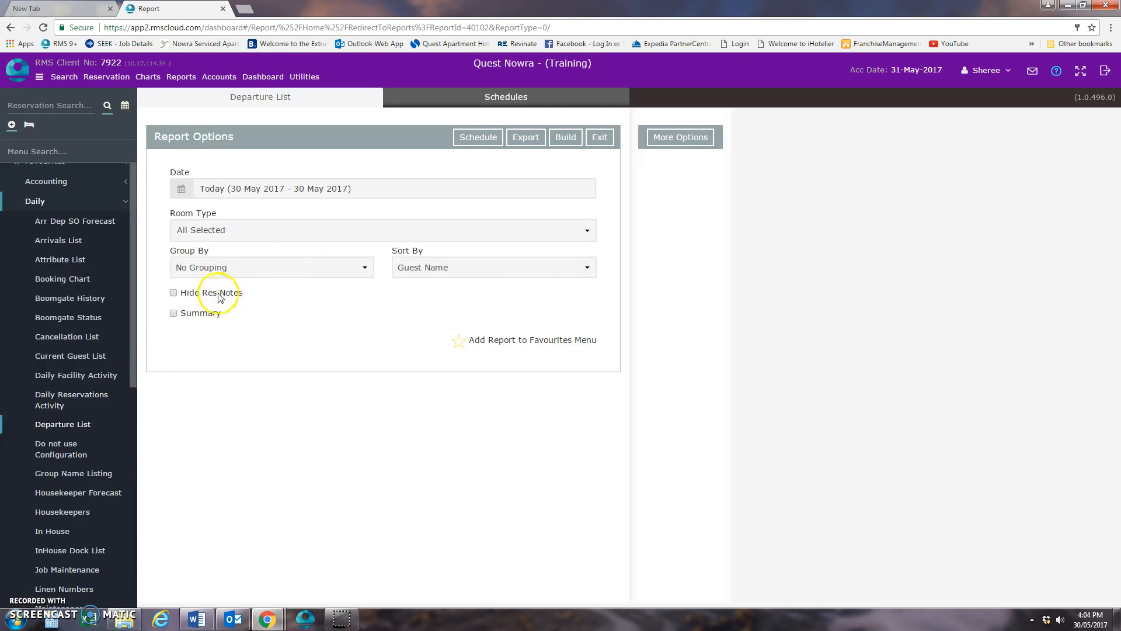
{"action": "left_click", "coordinate": [173, 292]}
{"action": "left_click", "coordinate": [566, 139]}
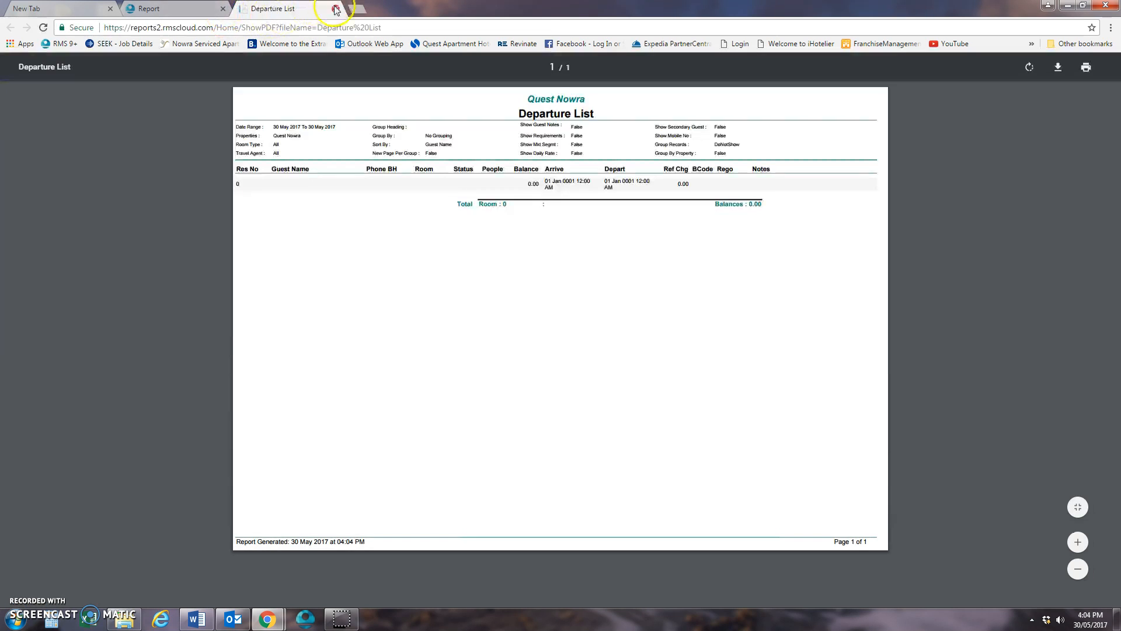
{"action": "left_click", "coordinate": [337, 9]}
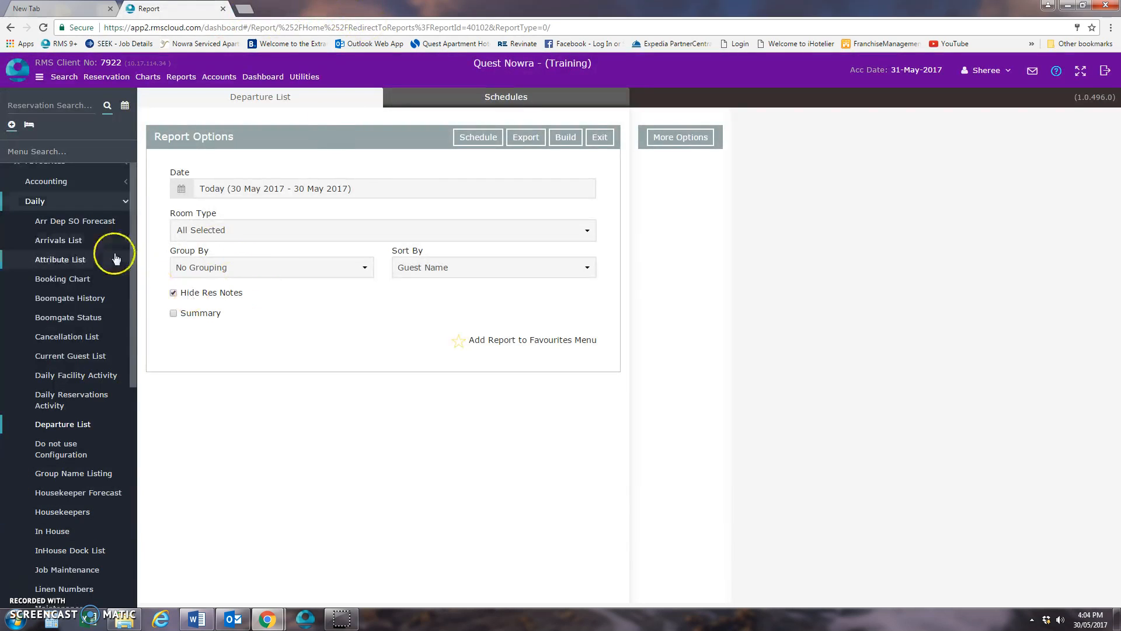
- Build today's In House report including PABX extensions and guest mobile numbers, look through it, and close it
{"action": "left_click", "coordinate": [70, 533]}
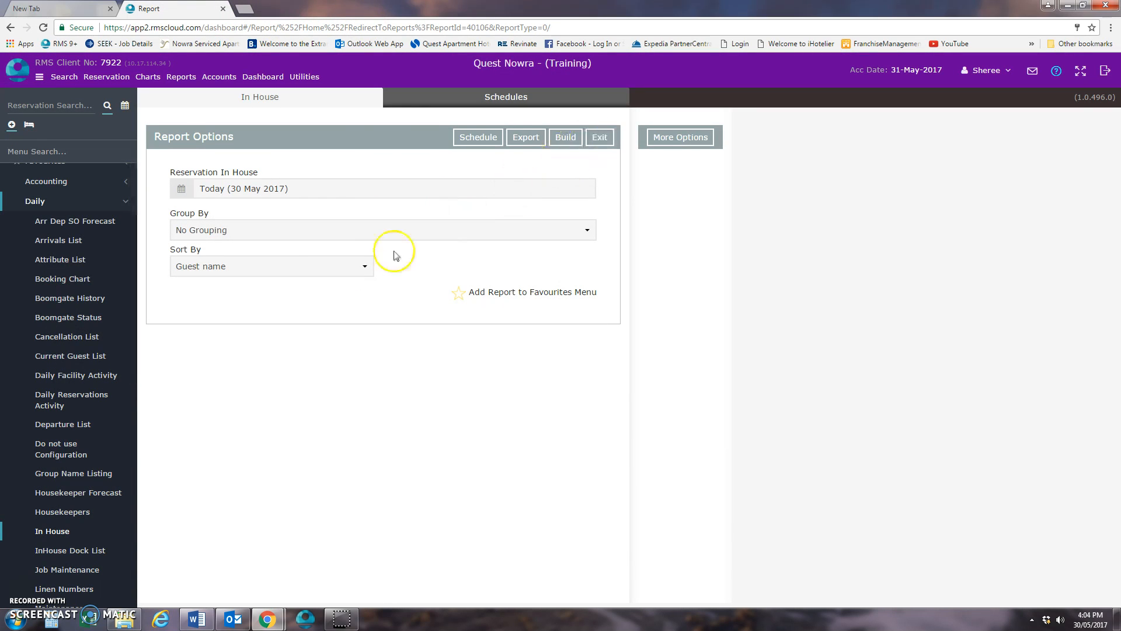
{"action": "left_click", "coordinate": [680, 137]}
{"action": "left_click", "coordinate": [650, 278]}
{"action": "left_click", "coordinate": [651, 295]}
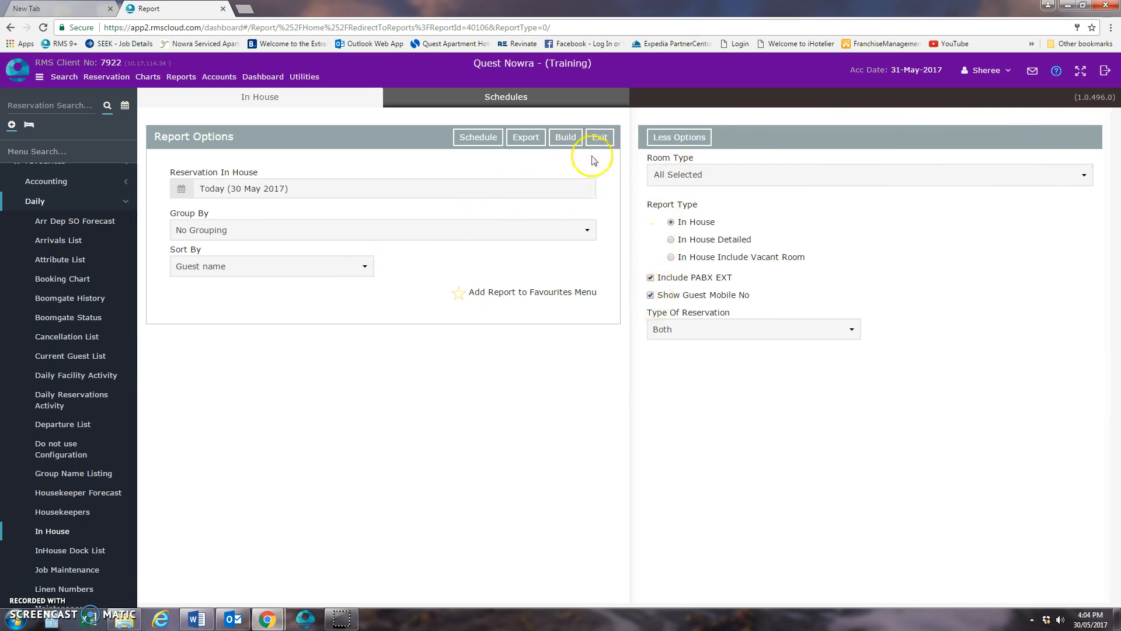
{"action": "left_click", "coordinate": [565, 137]}
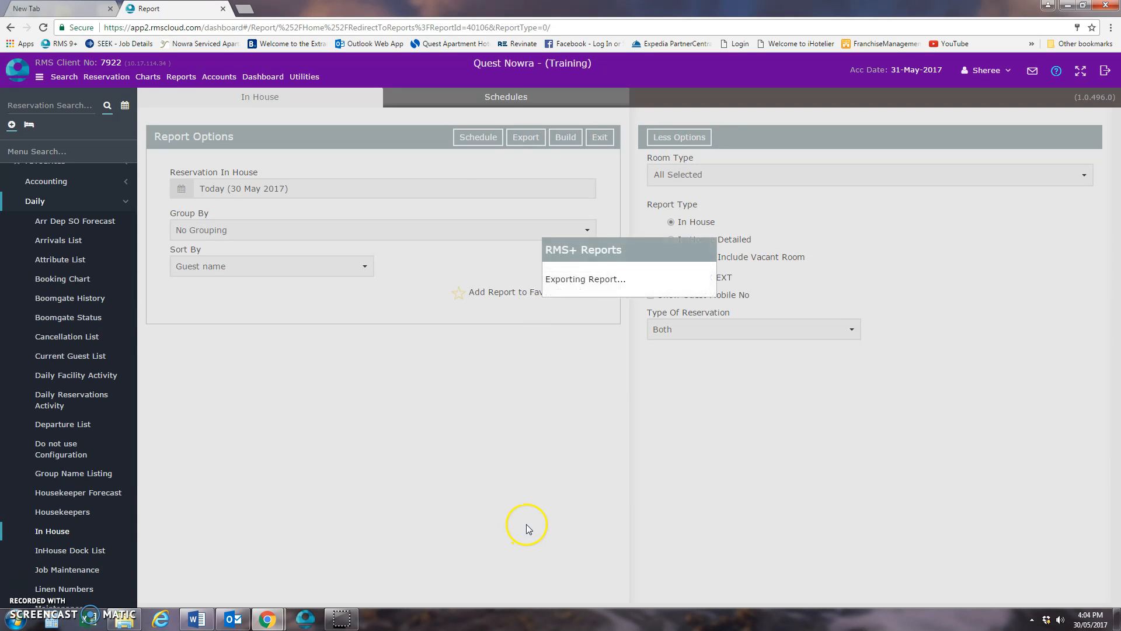
{"action": "scroll", "coordinate": [656, 285], "scroll_direction": "down", "scroll_amount": 15}
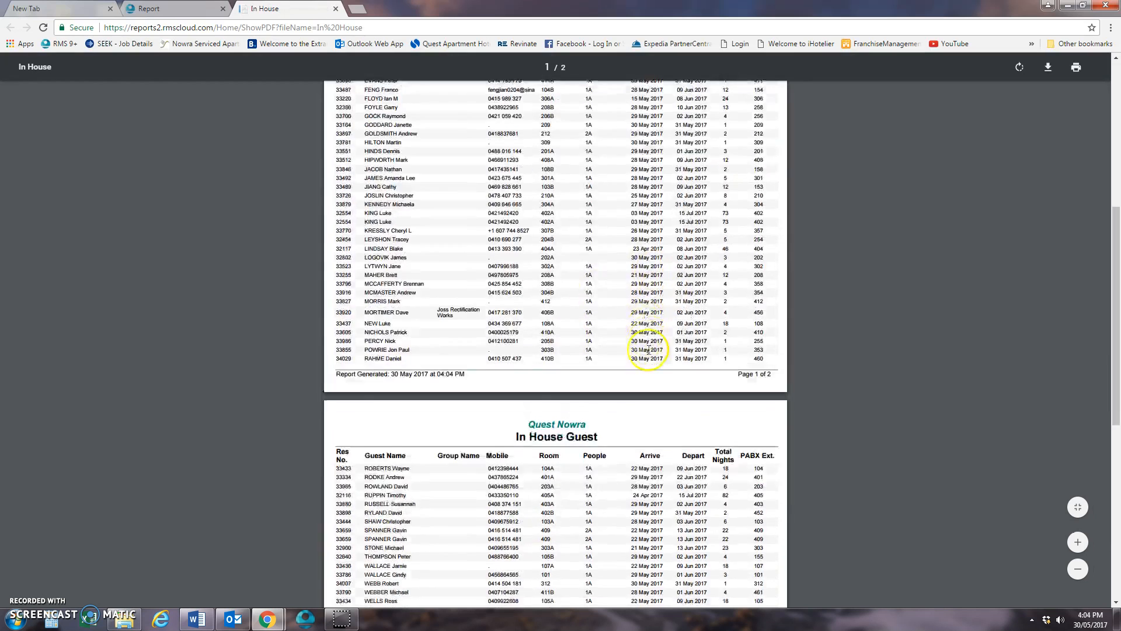
{"action": "left_click", "coordinate": [337, 9]}
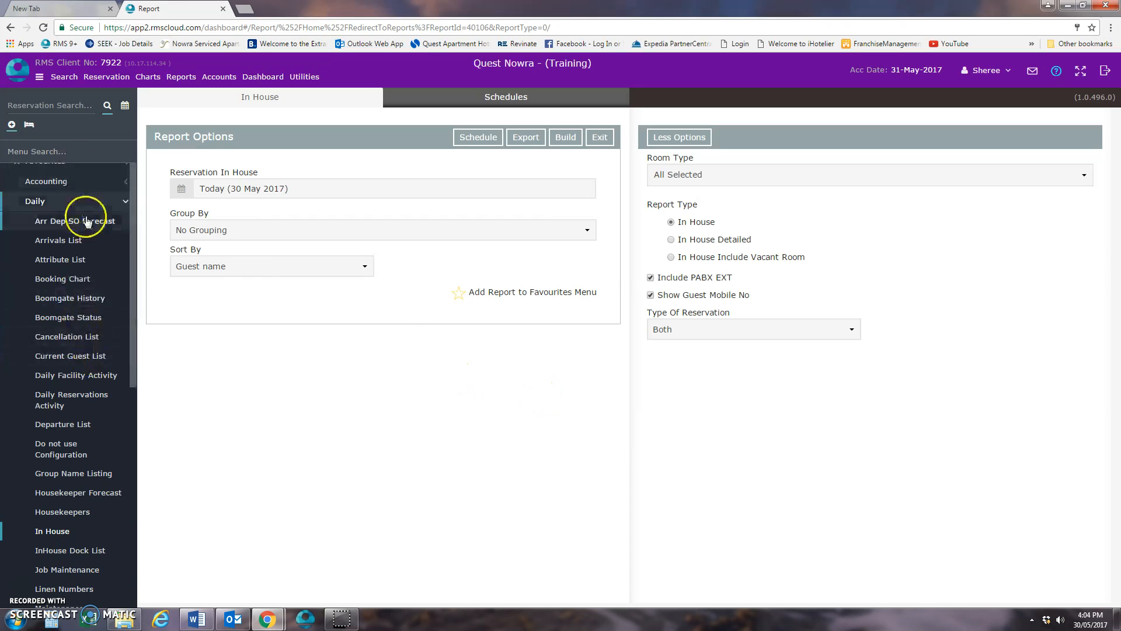
- Show the reservations' In/Out Movements filtered to the single date 31 May 2017
{"action": "scroll", "coordinate": [93, 233], "scroll_direction": "up", "scroll_amount": 3}
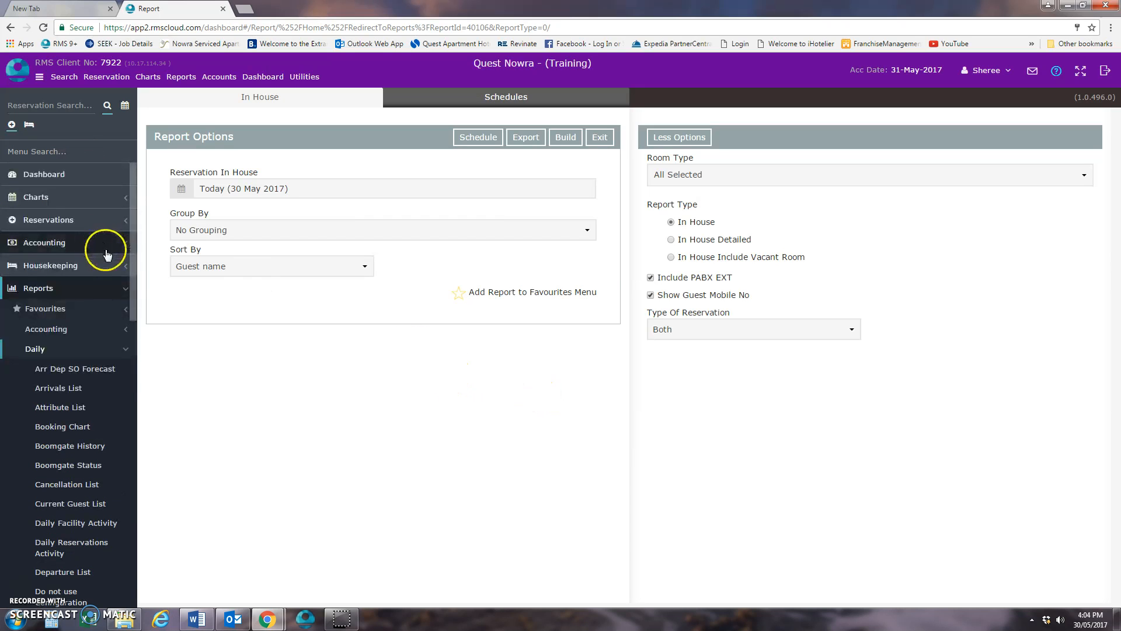
{"action": "left_click", "coordinate": [69, 220]}
{"action": "left_click", "coordinate": [69, 285]}
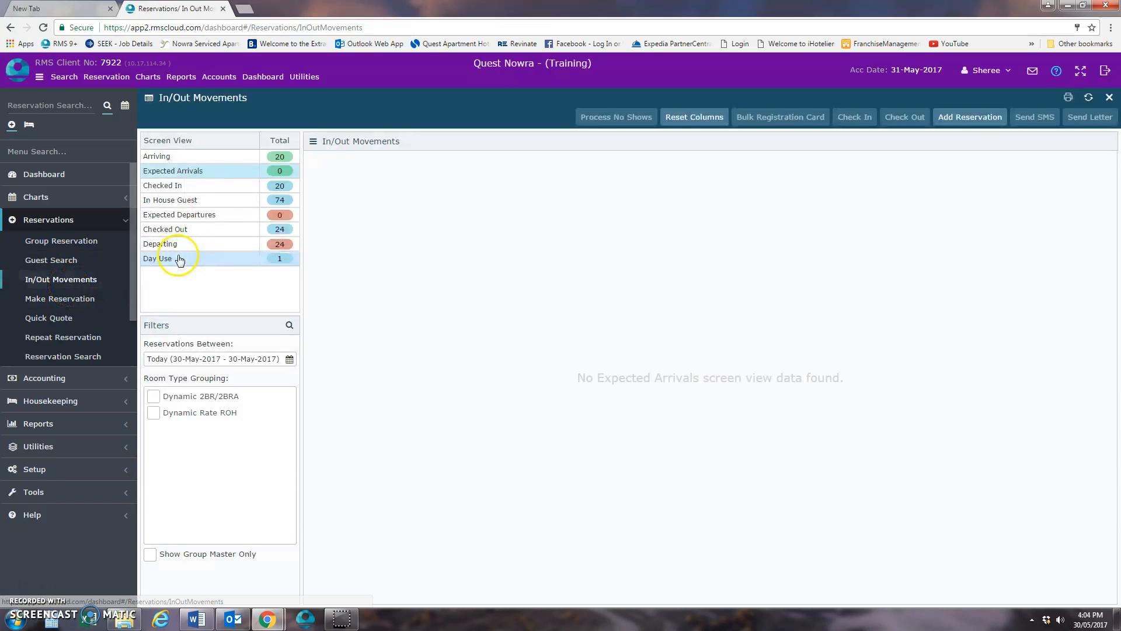
{"action": "left_click", "coordinate": [76, 285]}
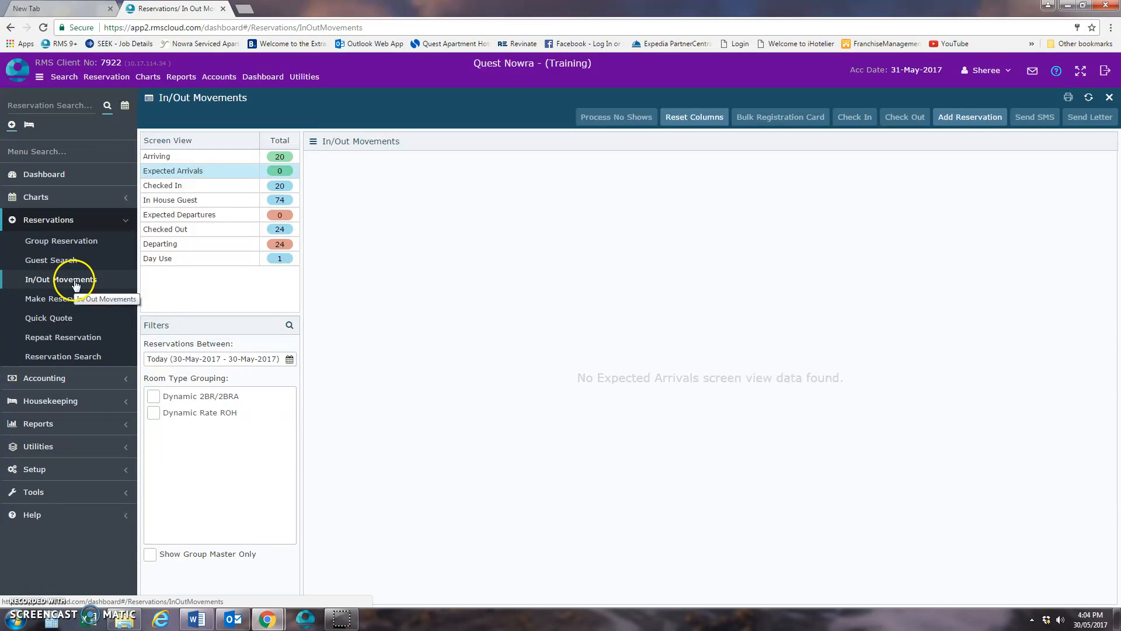
{"action": "left_click", "coordinate": [74, 281]}
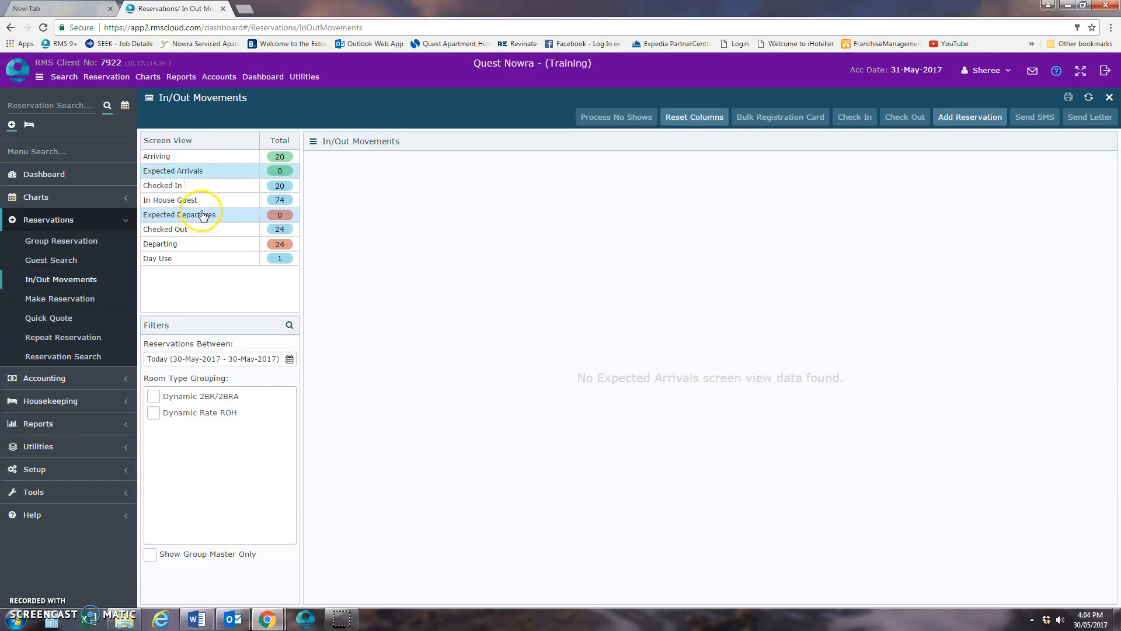
{"action": "left_click", "coordinate": [220, 359]}
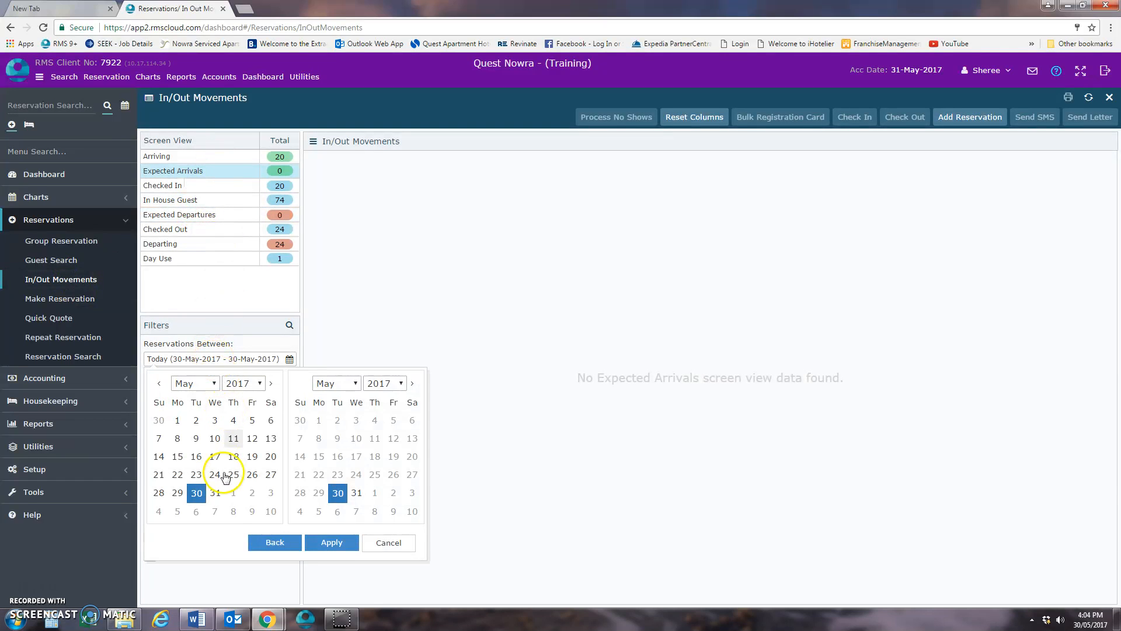
{"action": "double_click", "coordinate": [215, 493]}
{"action": "left_click", "coordinate": [330, 543]}
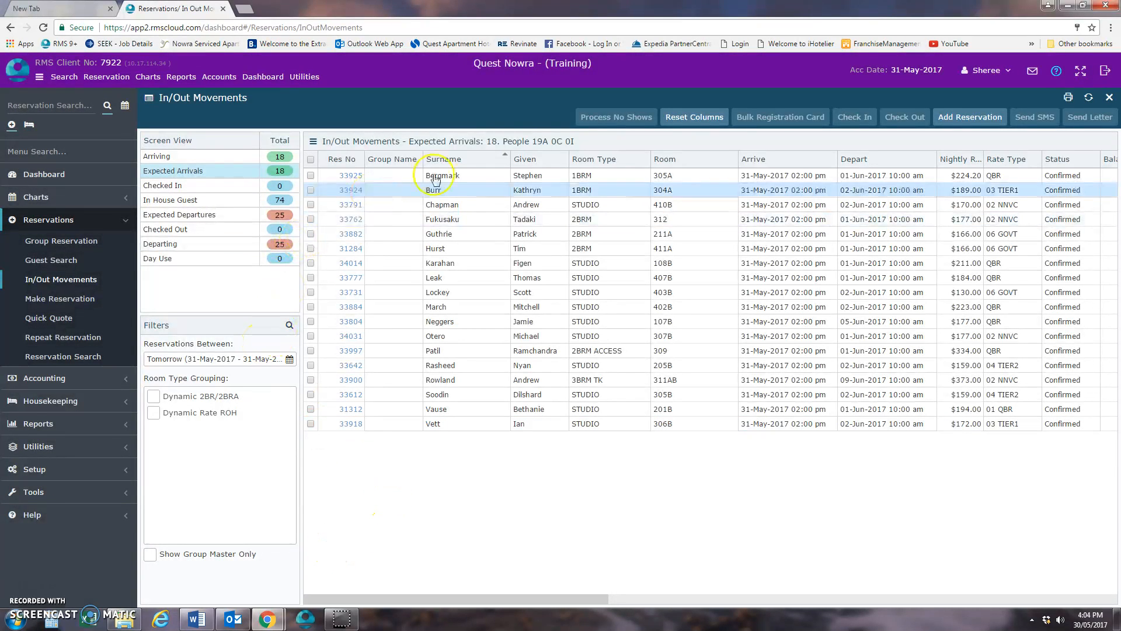
- Select the first six reservations in the Expected Arrivals list
{"action": "left_click", "coordinate": [310, 175]}
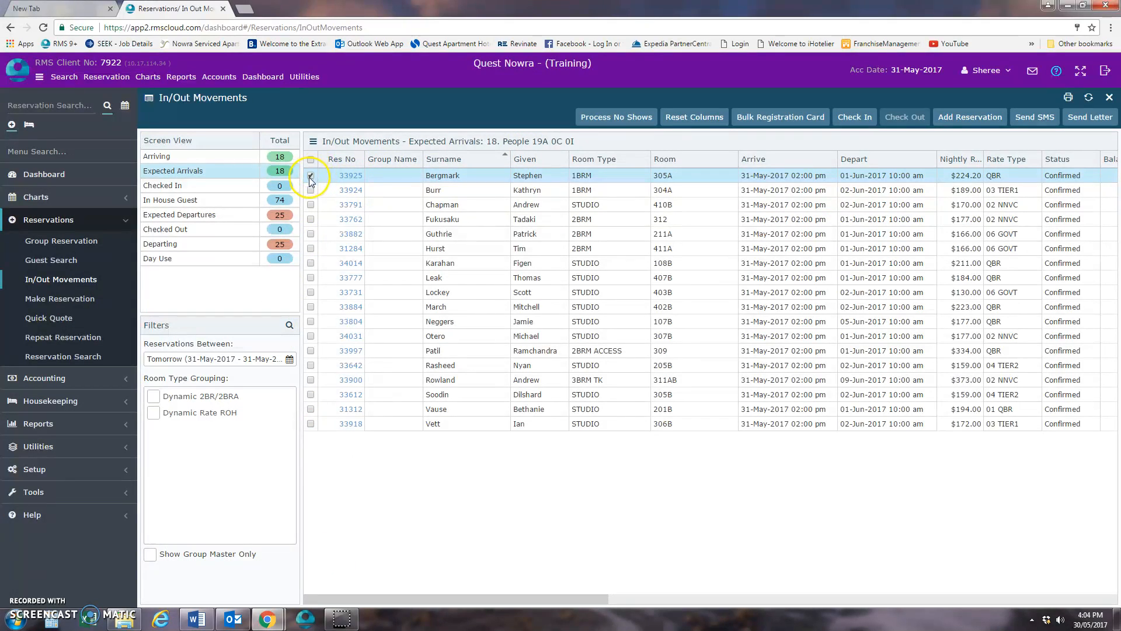
{"action": "left_click", "coordinate": [310, 190]}
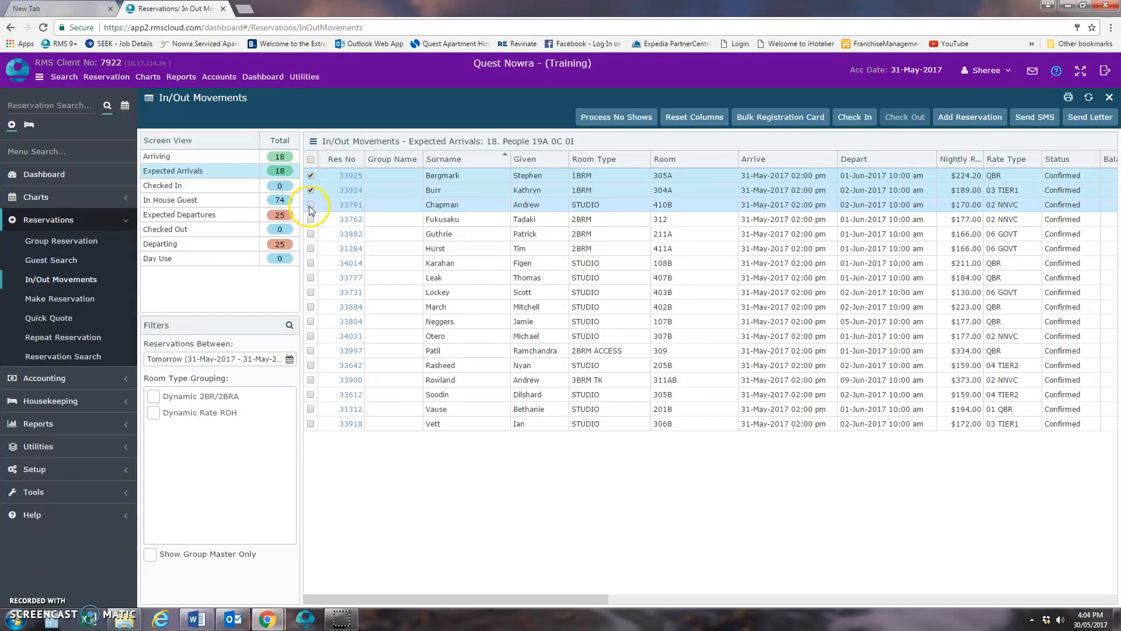
{"action": "left_click", "coordinate": [311, 206]}
{"action": "left_click", "coordinate": [311, 219]}
{"action": "left_click", "coordinate": [311, 233]}
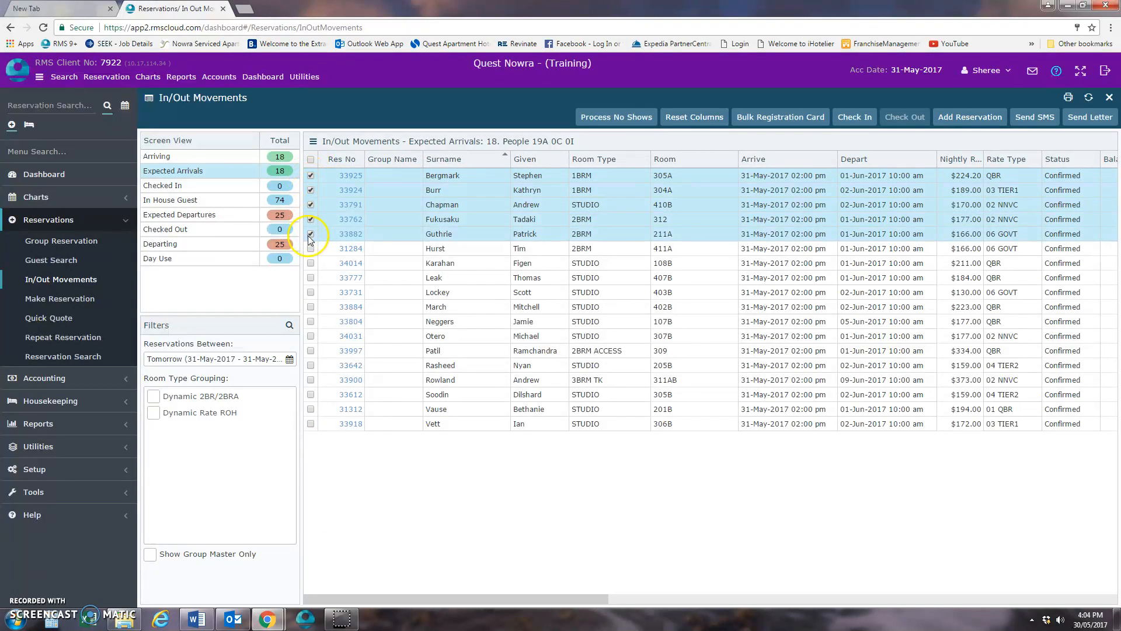
{"action": "left_click", "coordinate": [311, 248]}
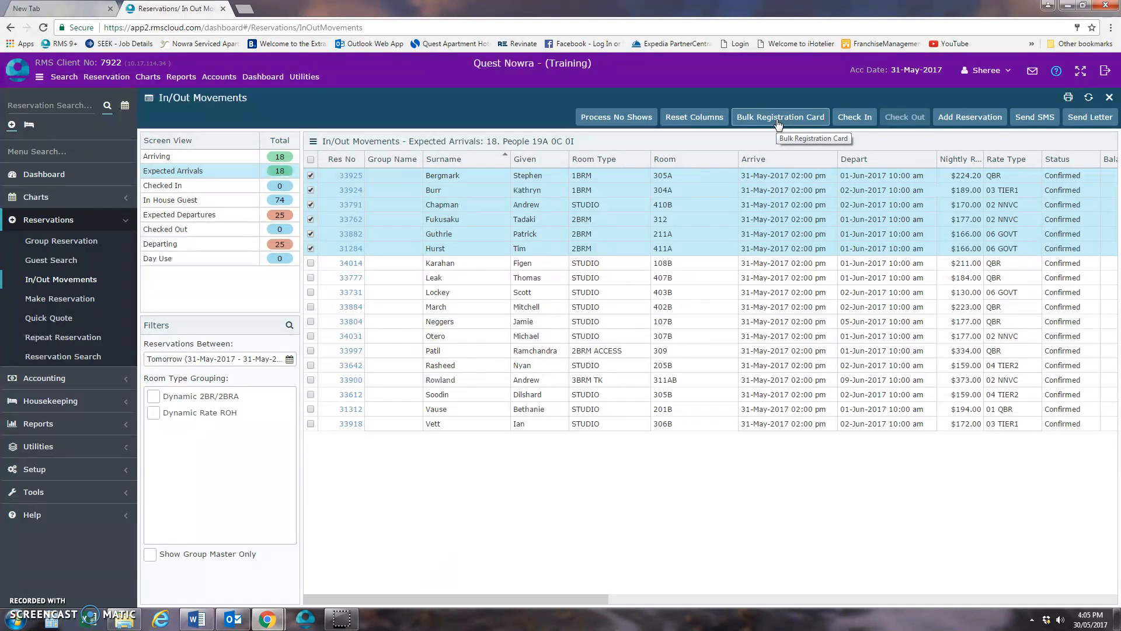
- Try to open the Registration Card form letter for the selected reservations
{"action": "left_click", "coordinate": [1083, 119]}
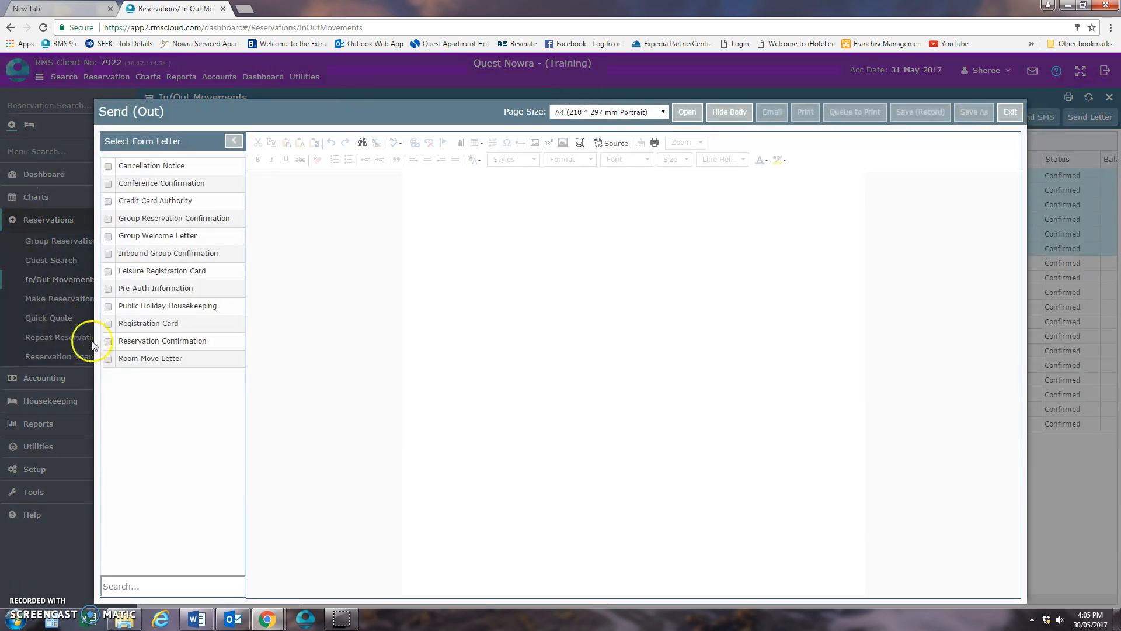
{"action": "left_click", "coordinate": [687, 112]}
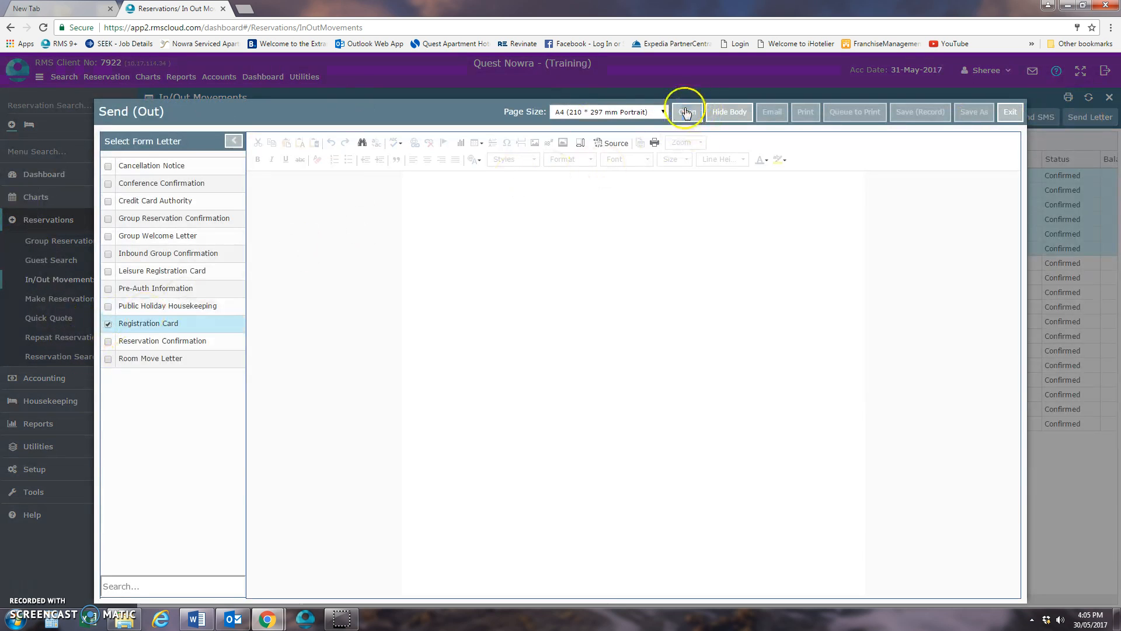
{"action": "left_click", "coordinate": [722, 363]}
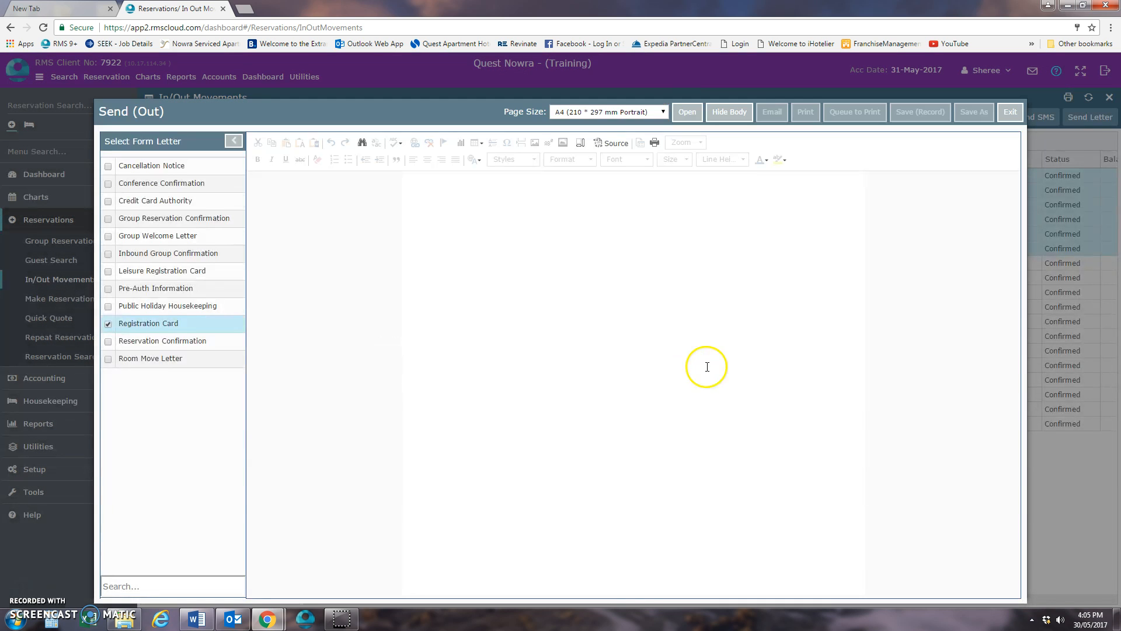
{"action": "left_click", "coordinate": [690, 112]}
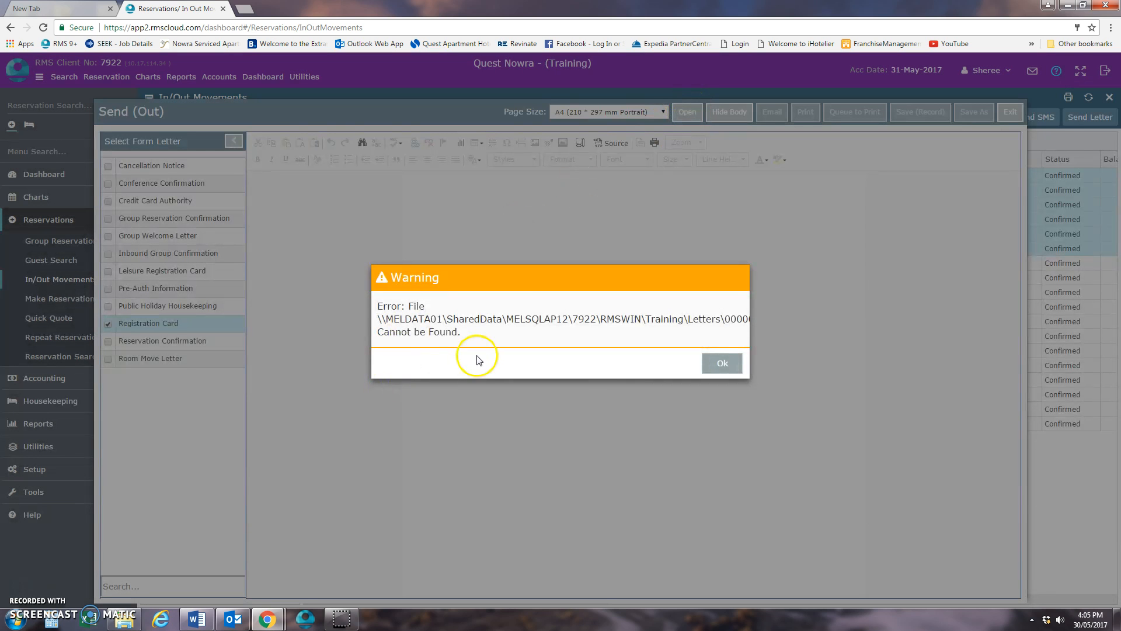
{"action": "left_click", "coordinate": [730, 368]}
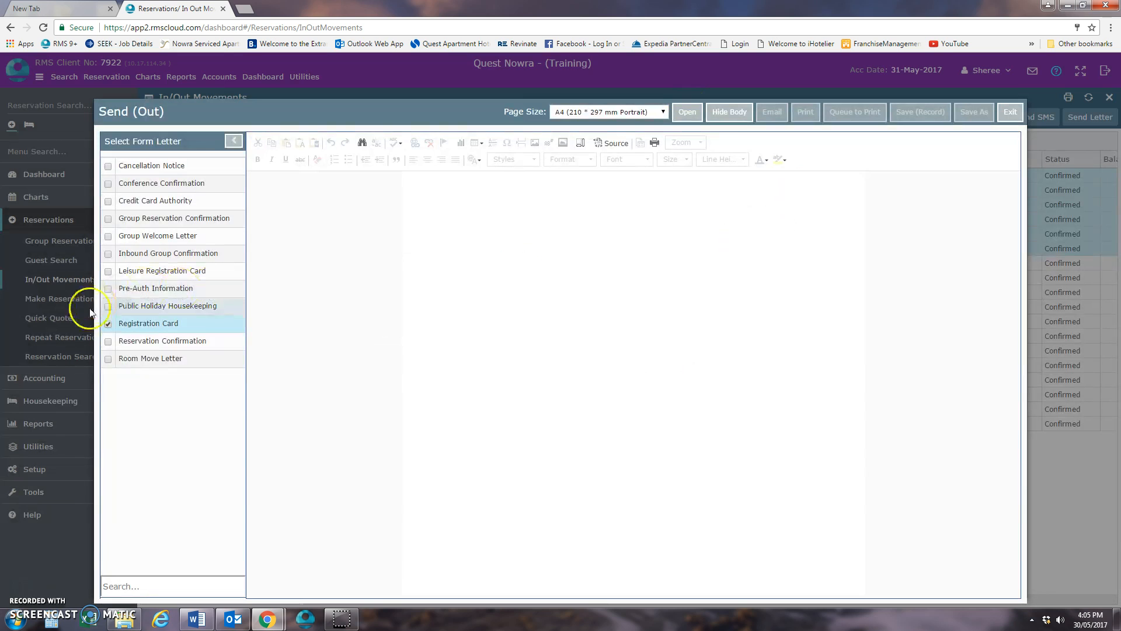
{"action": "left_click", "coordinate": [108, 324]}
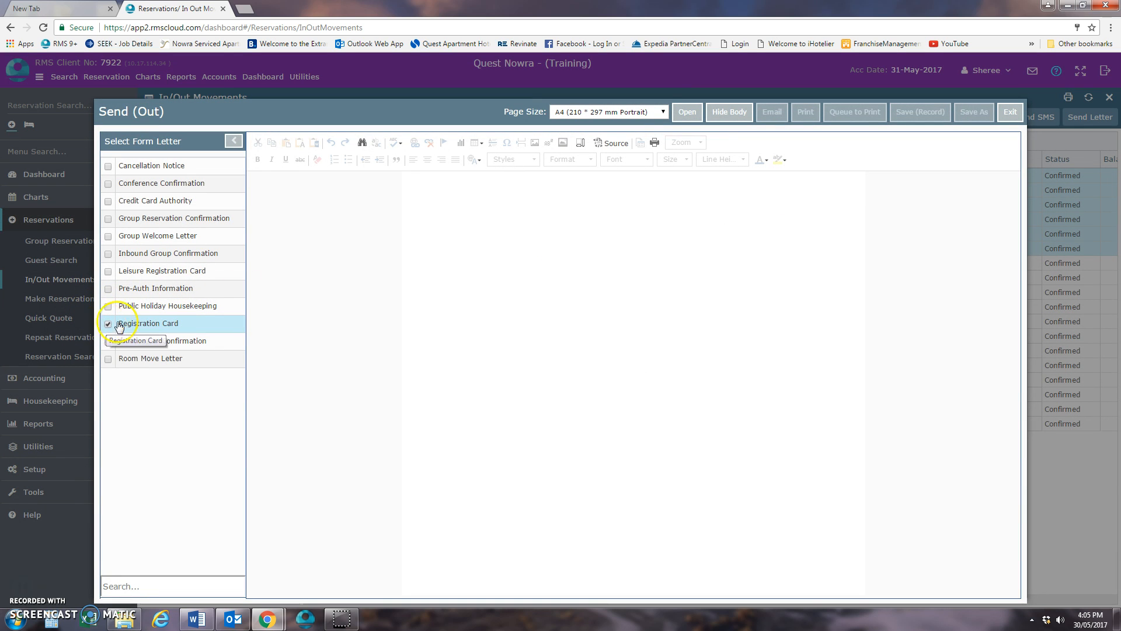
{"action": "left_click", "coordinate": [687, 112]}
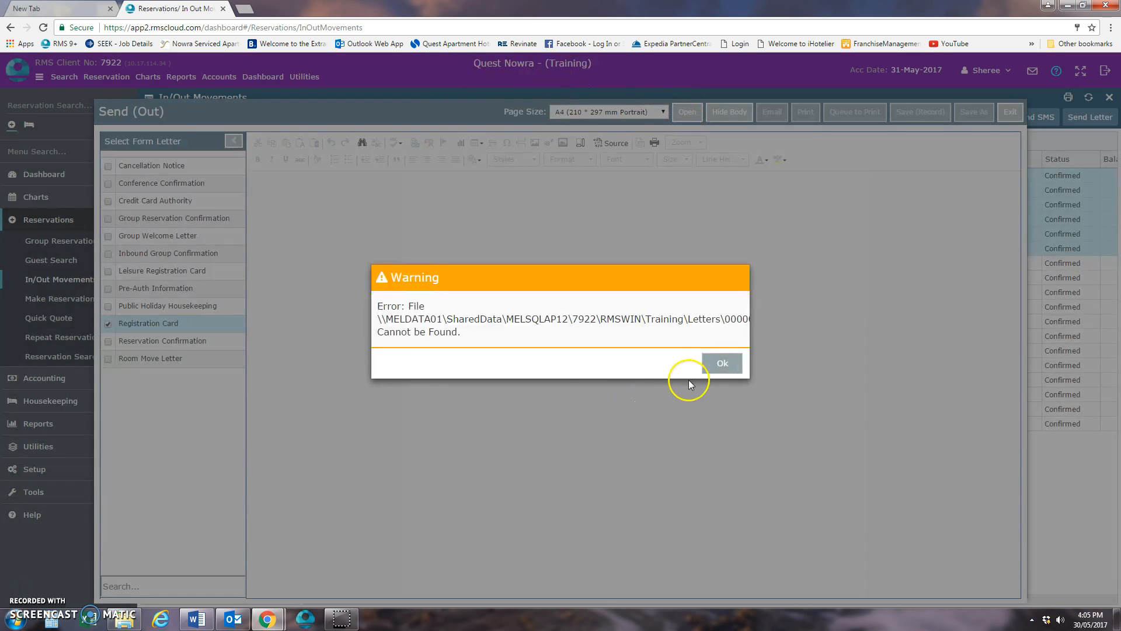
- Dismiss the file error, reopen the form letter list for the selected reservations to examine it, and exit without sending a letter
{"action": "left_click", "coordinate": [721, 363]}
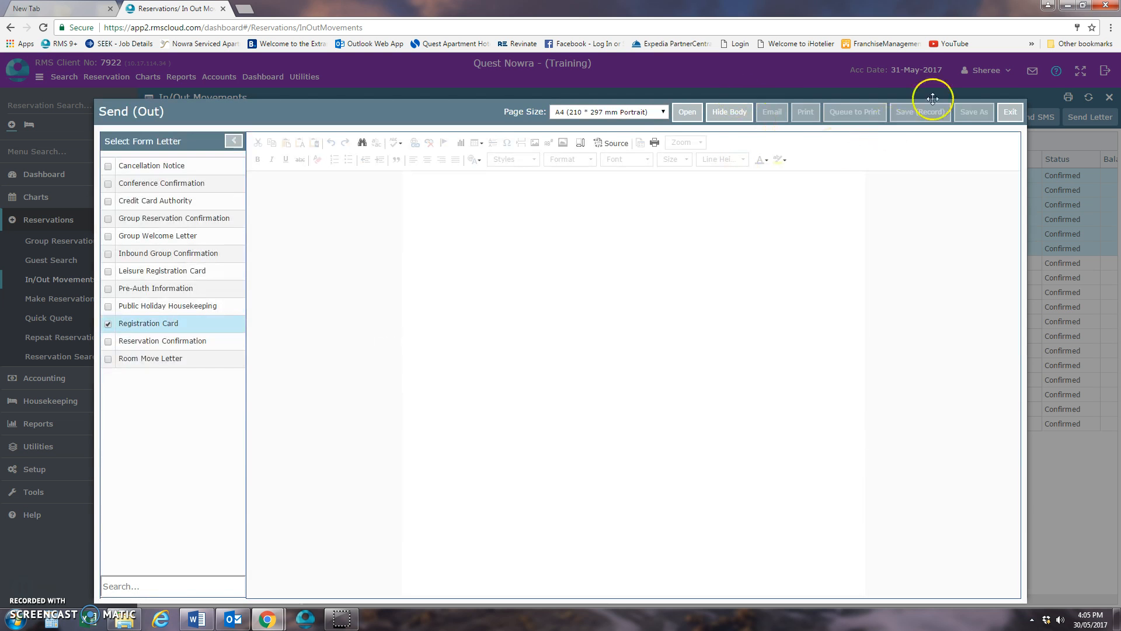
{"action": "left_click", "coordinate": [1010, 113]}
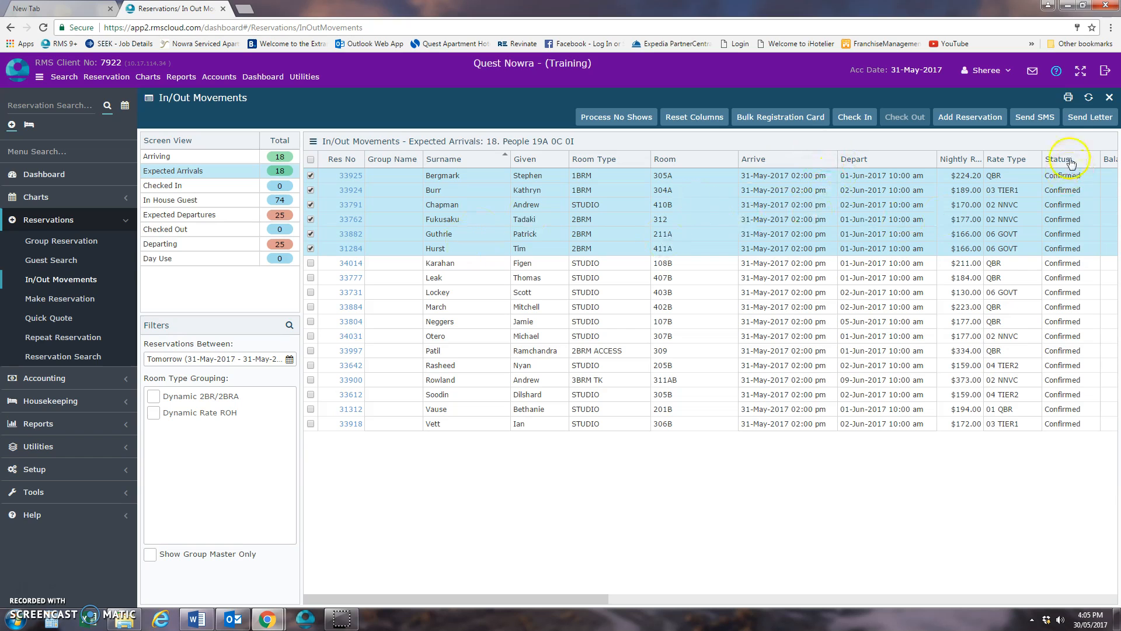
{"action": "left_click", "coordinate": [1076, 118]}
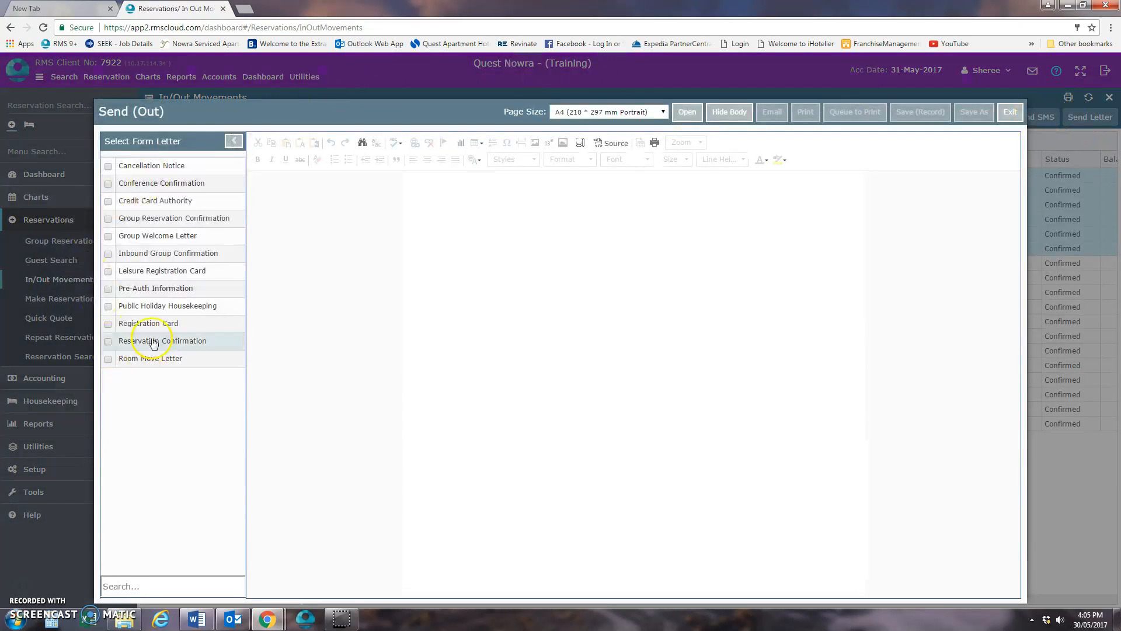
{"action": "left_click", "coordinate": [1008, 117]}
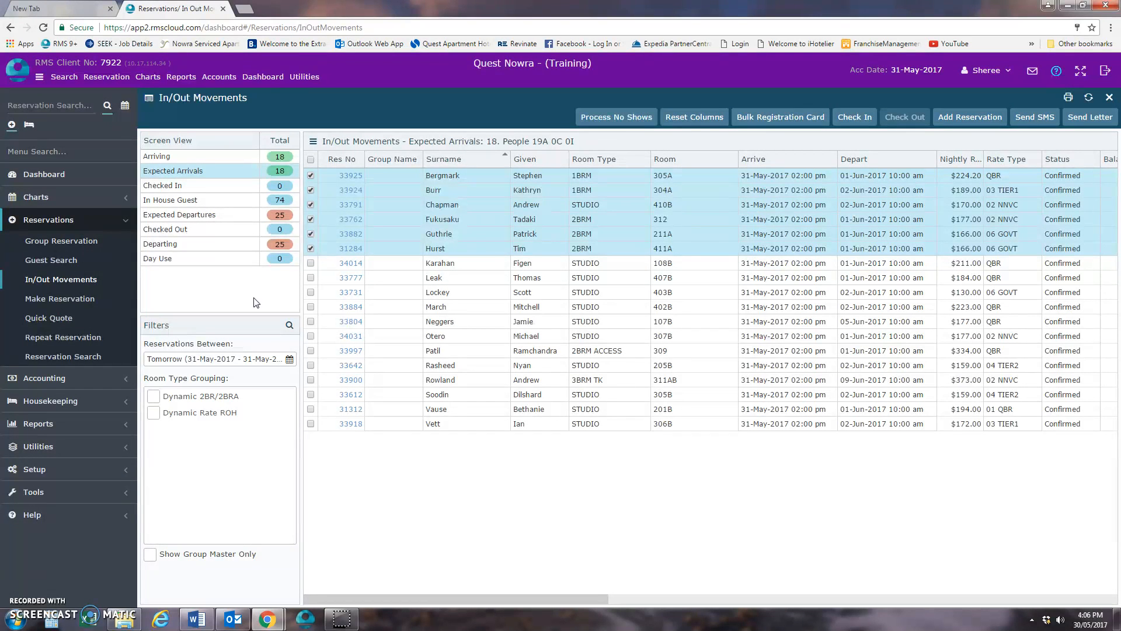
- Build the accounting Cash Transaction report for today, 30 May 2017, with all users and payment methods, look through it, and close it
{"action": "left_click", "coordinate": [61, 379]}
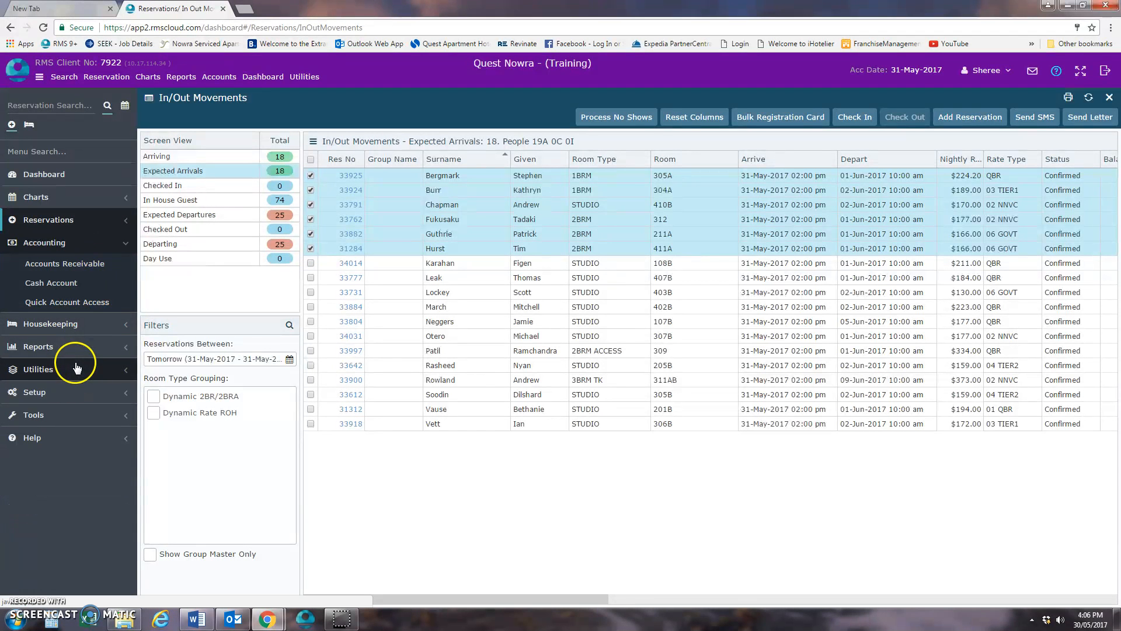
{"action": "left_click", "coordinate": [59, 240]}
{"action": "left_click", "coordinate": [82, 287]}
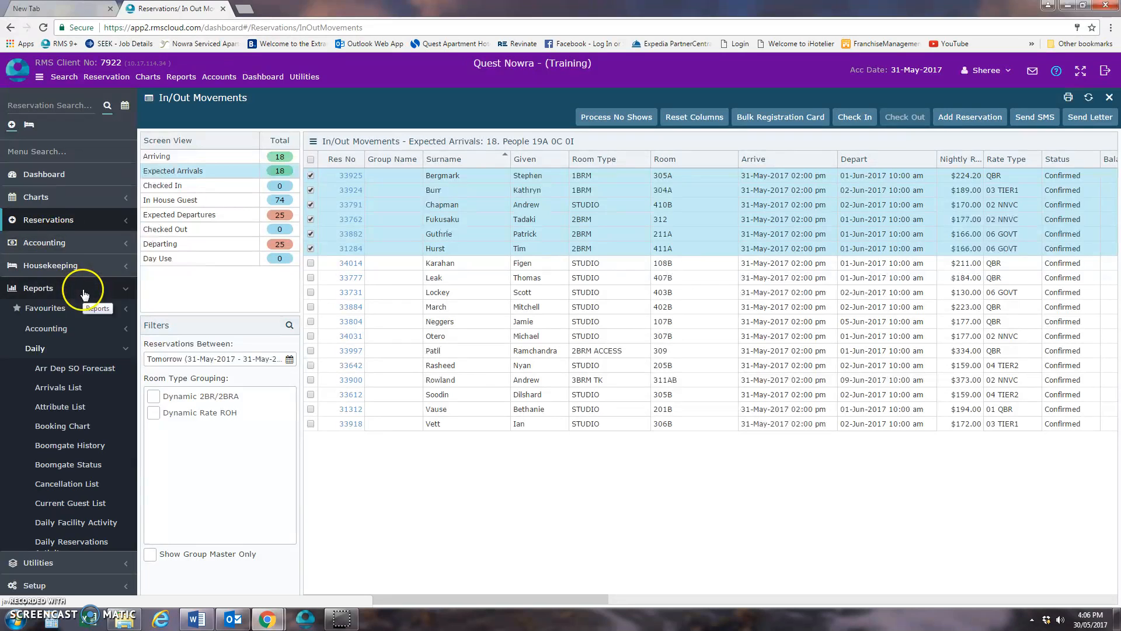
{"action": "left_click", "coordinate": [70, 344]}
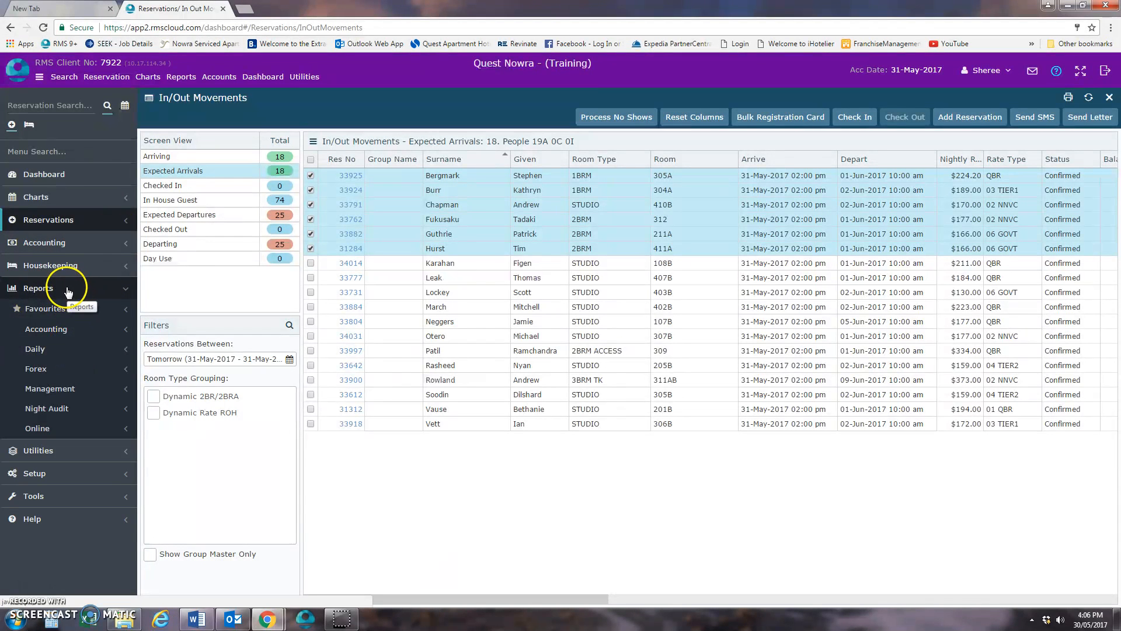
{"action": "left_click", "coordinate": [67, 330]}
{"action": "left_click", "coordinate": [88, 483]}
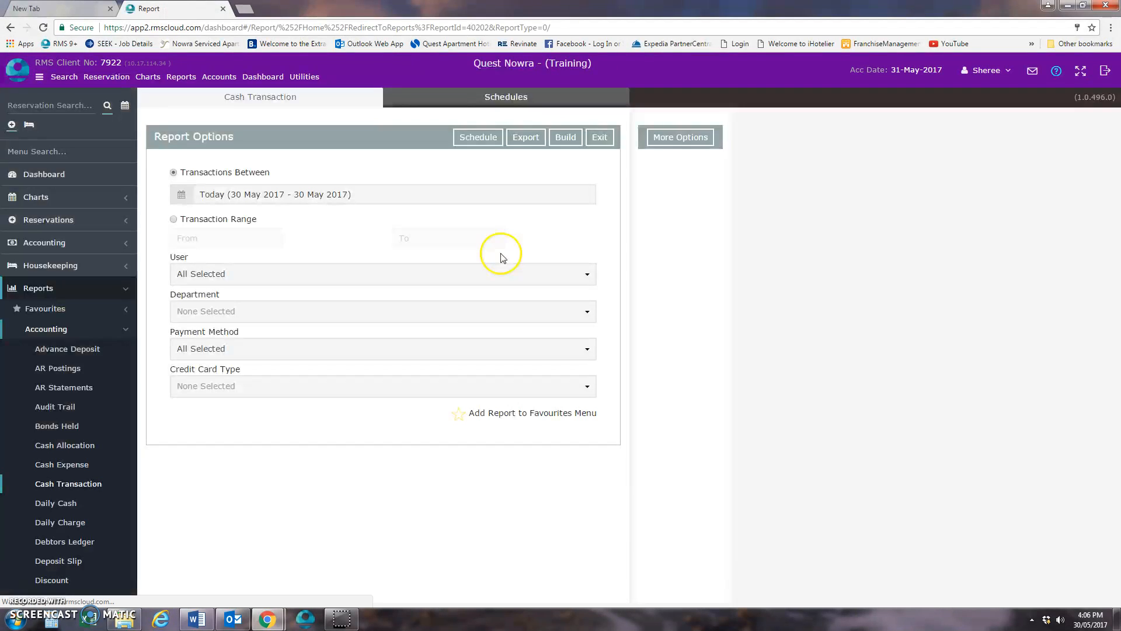
{"action": "left_click", "coordinate": [572, 145]}
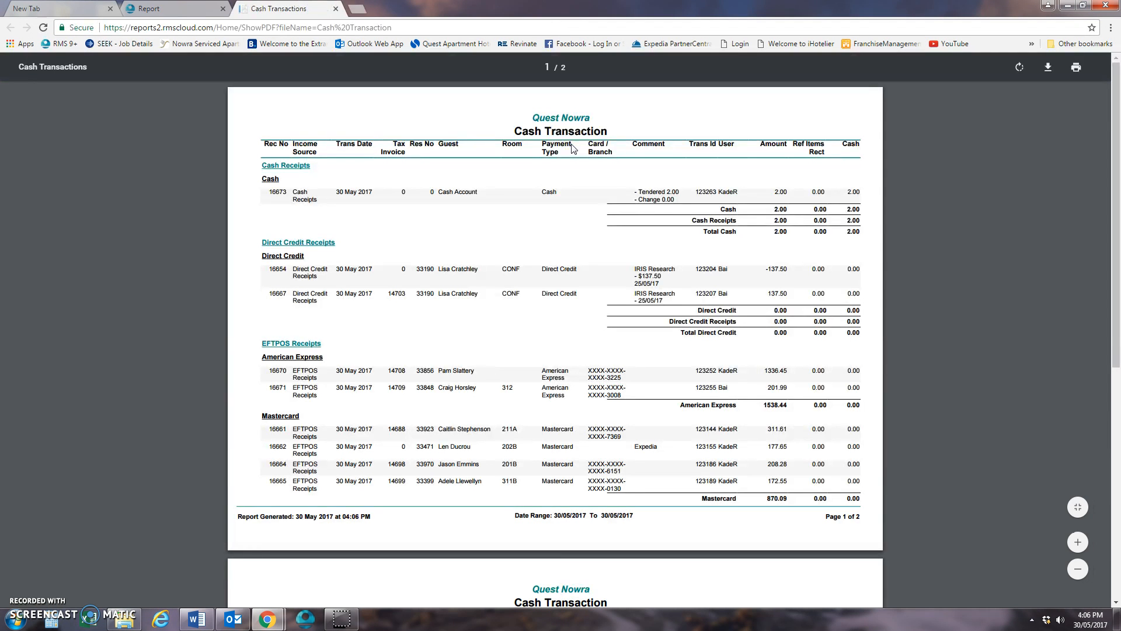
{"action": "left_click", "coordinate": [336, 9]}
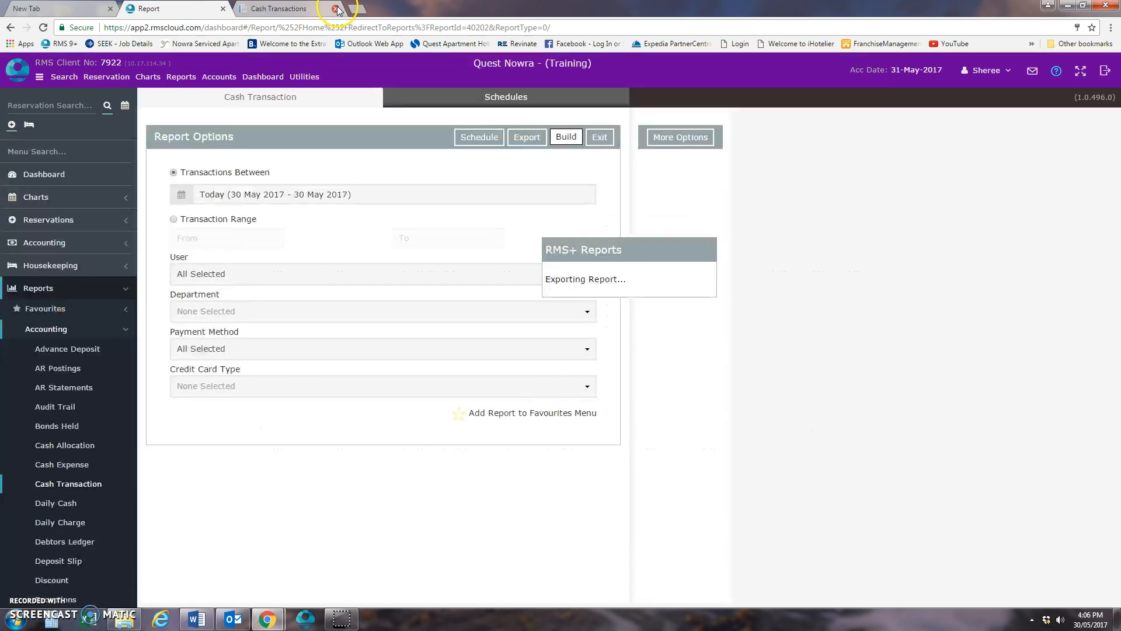
- Build the accounting Deposit Slip report for the current deposit slip with all users selected
{"action": "left_click", "coordinate": [56, 292]}
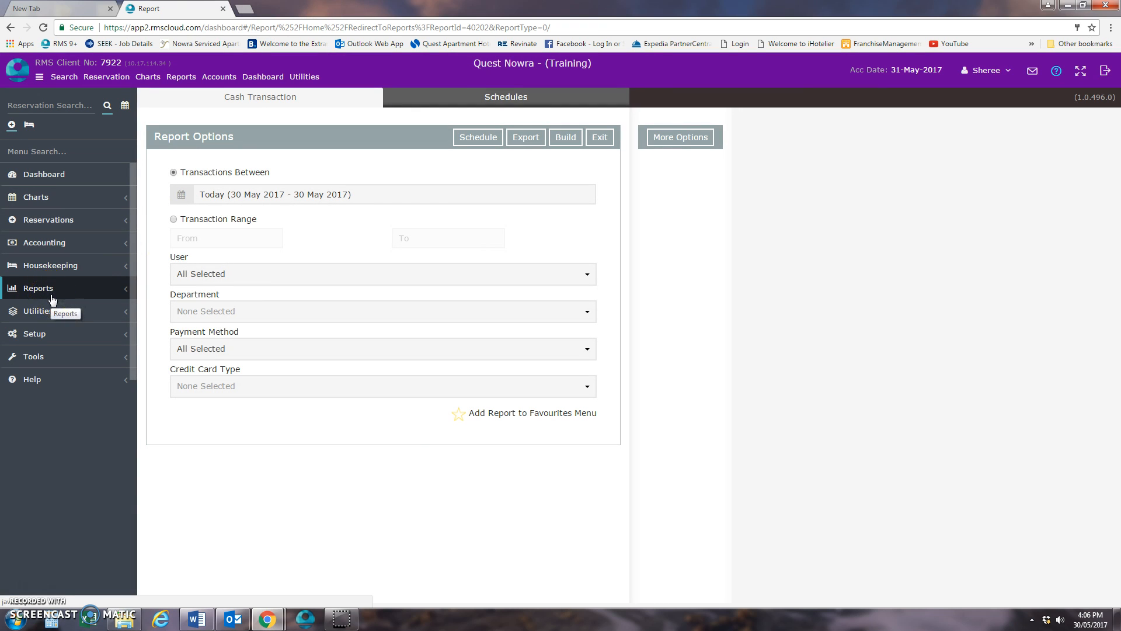
{"action": "left_click", "coordinate": [68, 289]}
{"action": "left_click", "coordinate": [68, 290]}
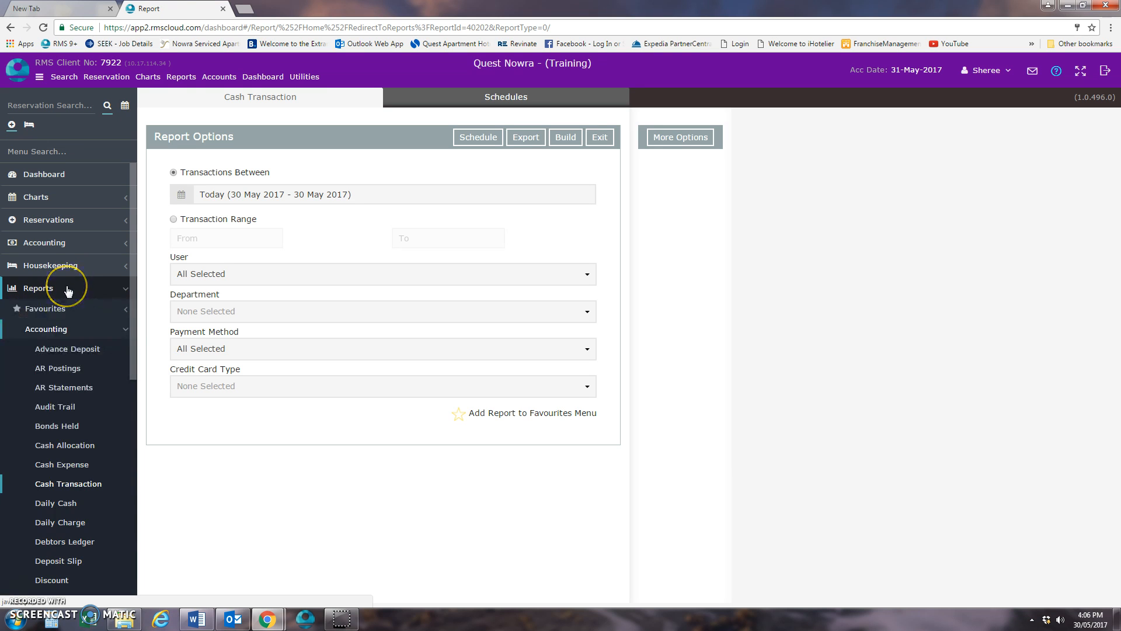
{"action": "left_click", "coordinate": [69, 329]}
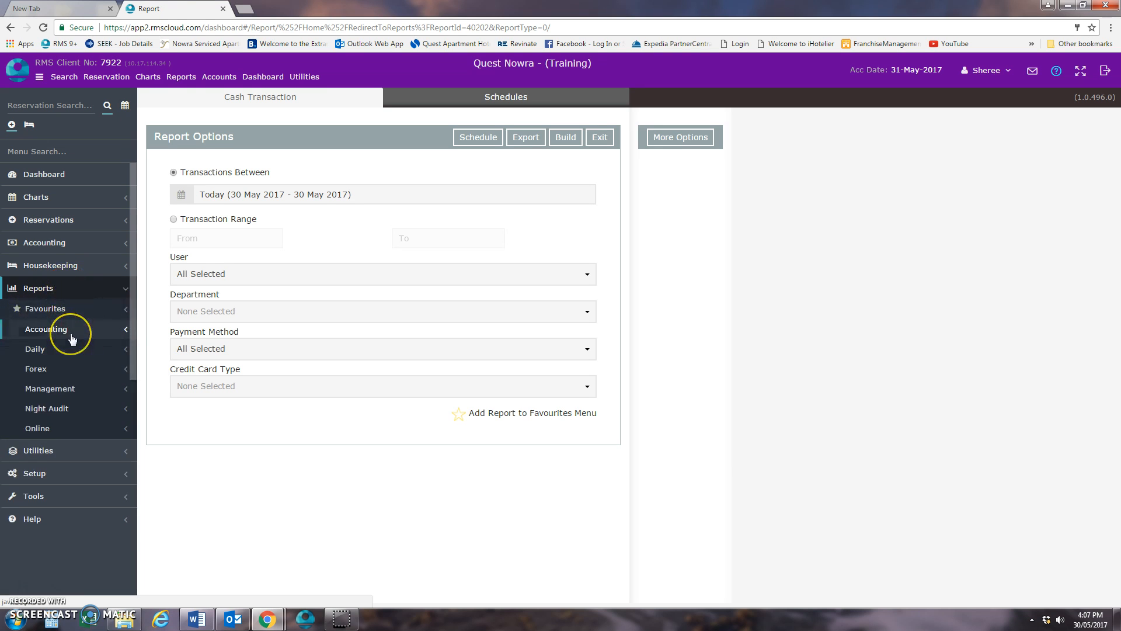
{"action": "left_click", "coordinate": [72, 336]}
{"action": "left_click", "coordinate": [68, 562]}
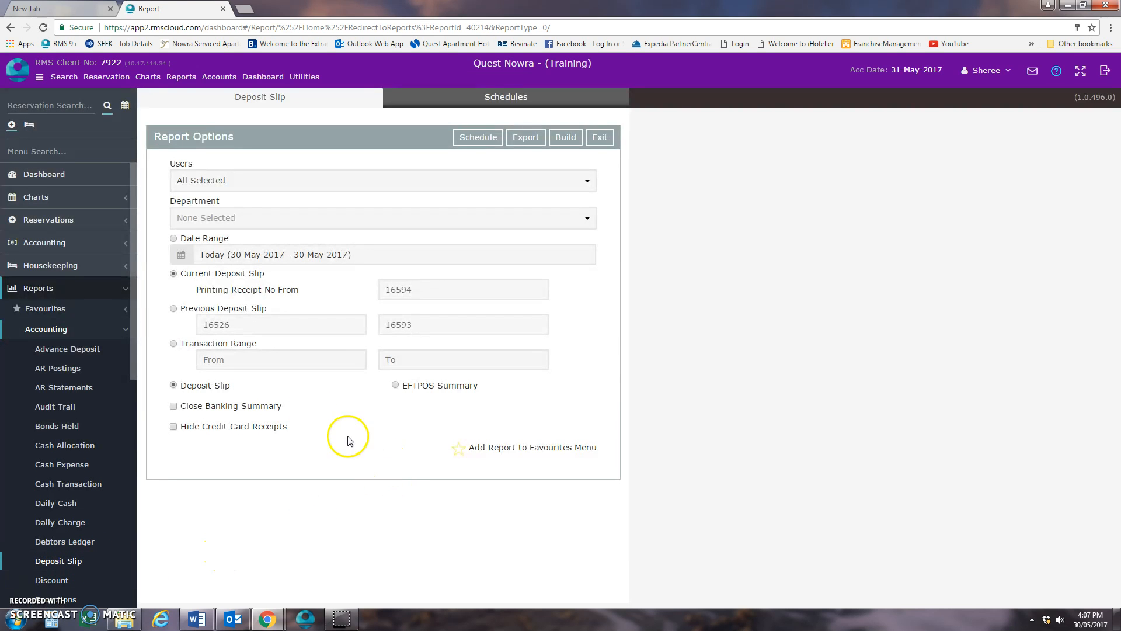
{"action": "left_click", "coordinate": [568, 140]}
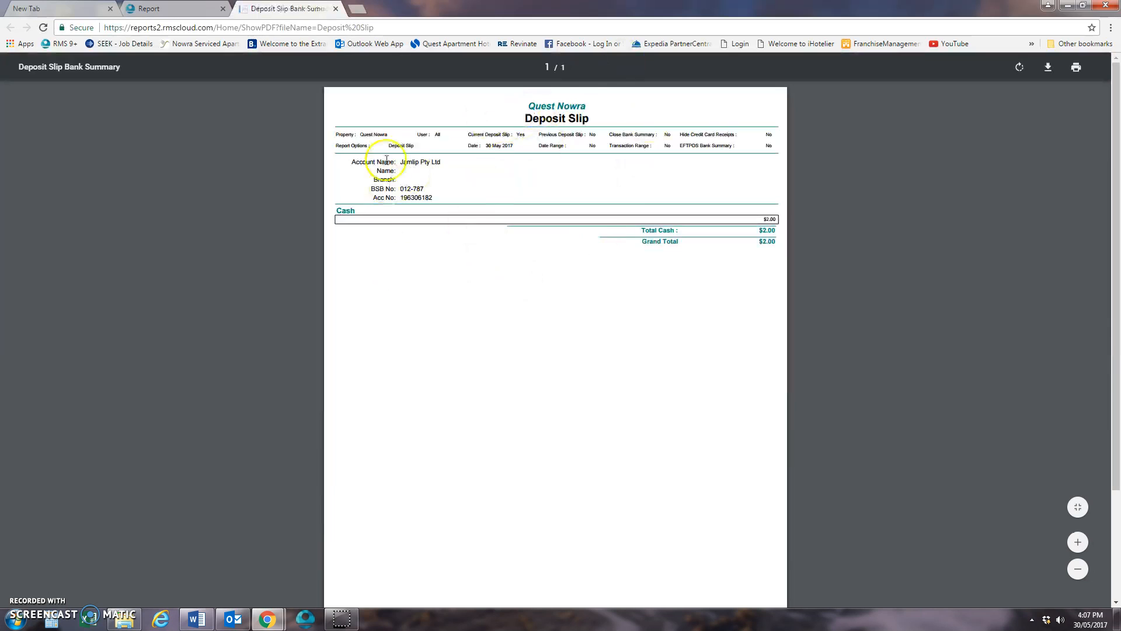
- Browse to the 2017 folder of Night Audit Reports as the deposit slip PDF's save location, cancel saving, and close the report
{"action": "right_click", "coordinate": [518, 143]}
{"action": "left_click", "coordinate": [563, 201]}
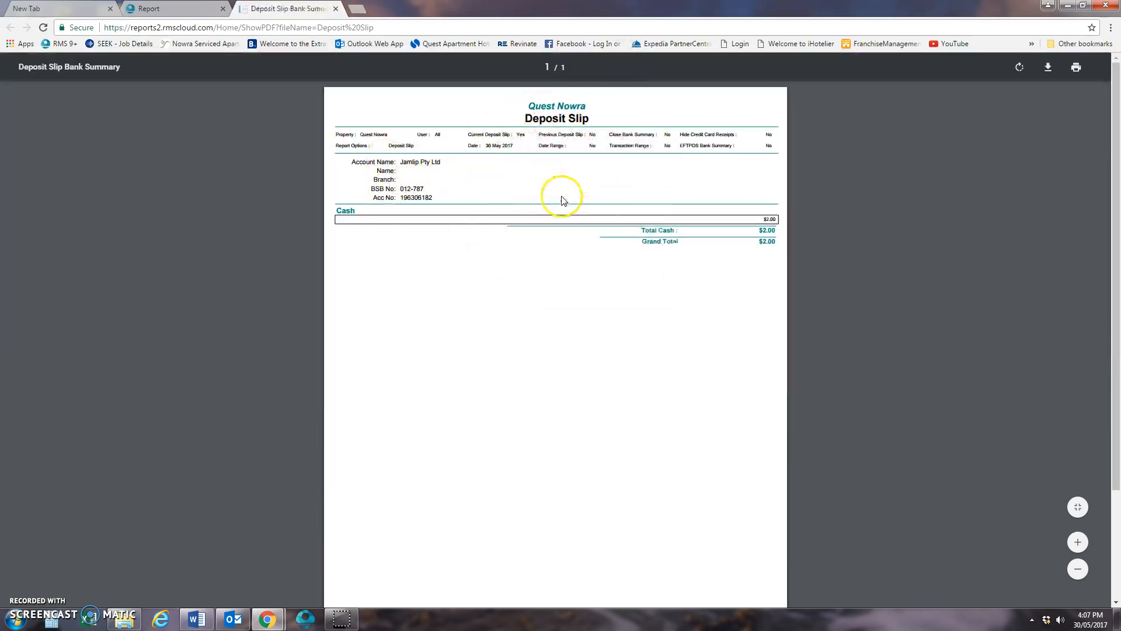
{"action": "left_click", "coordinate": [275, 229]}
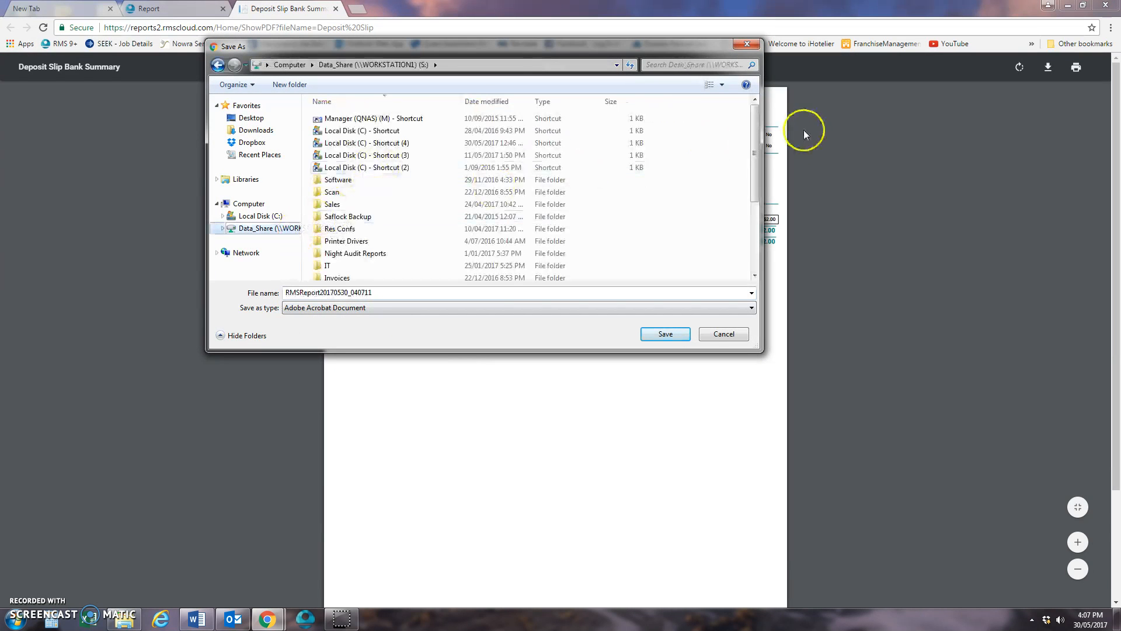
{"action": "left_click_drag", "start_coordinate": [752, 160], "coordinate": [664, 201]}
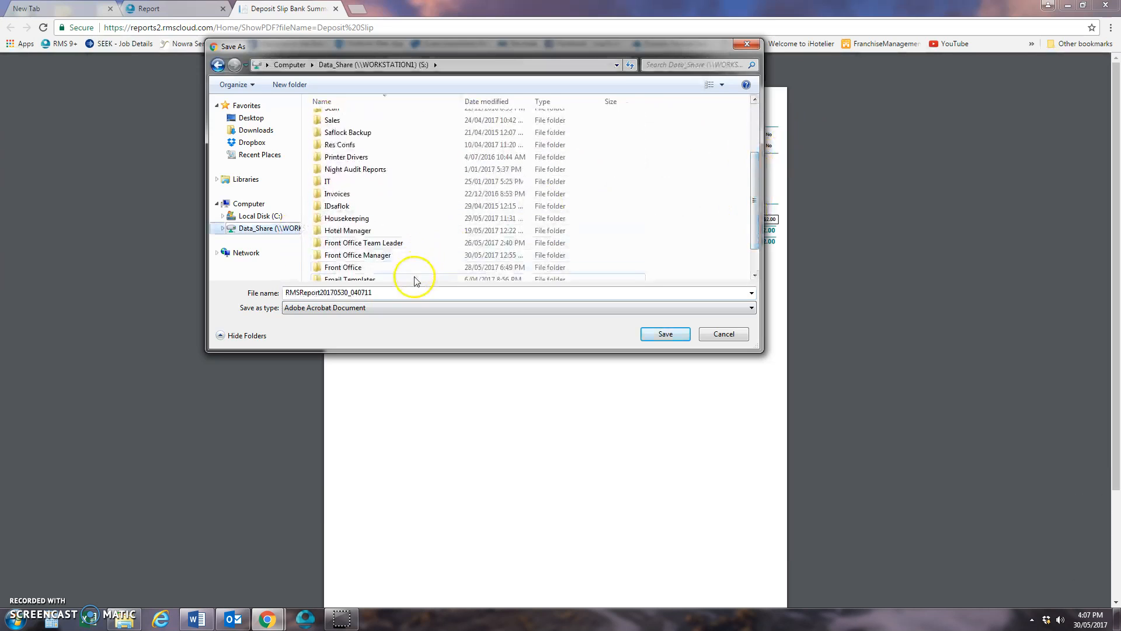
{"action": "left_click_drag", "start_coordinate": [751, 188], "coordinate": [752, 205]}
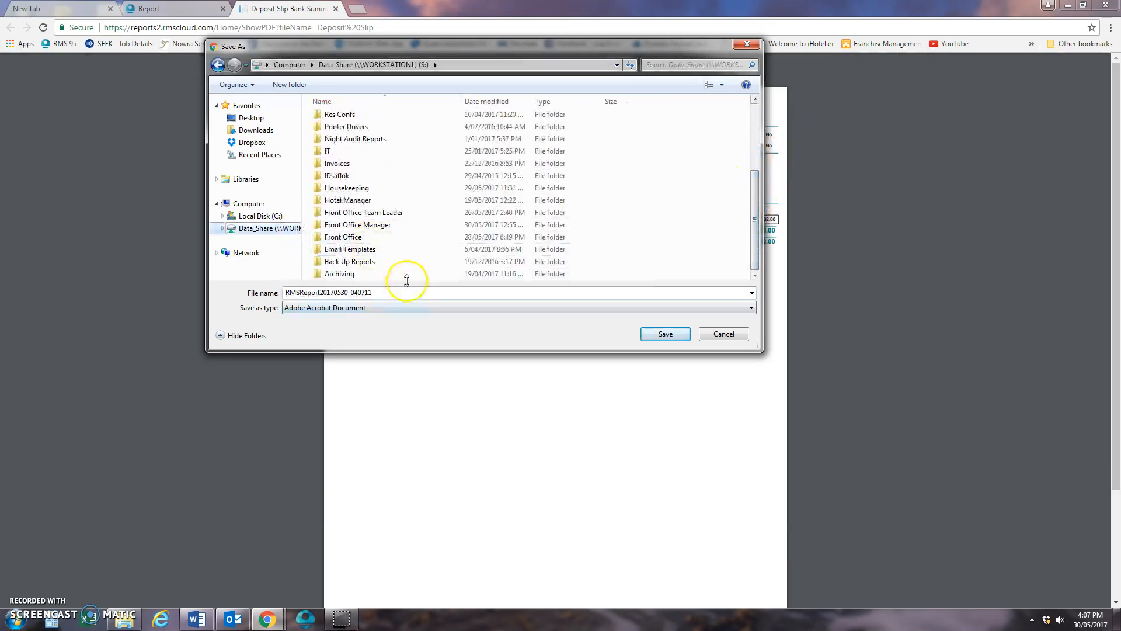
{"action": "double_click", "coordinate": [441, 140]}
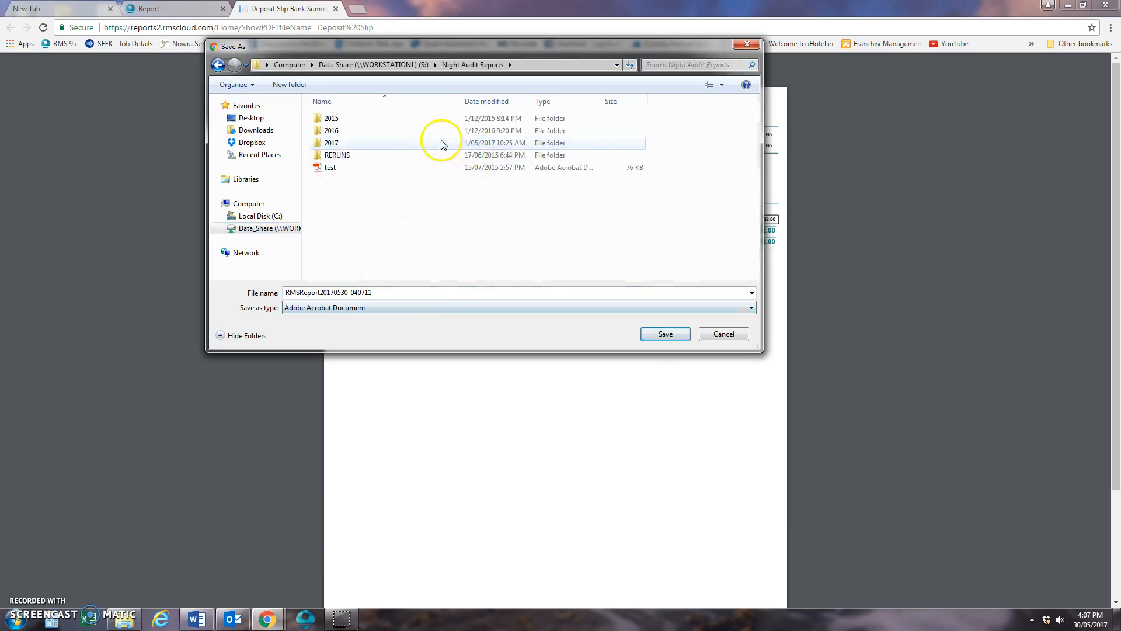
{"action": "double_click", "coordinate": [403, 144]}
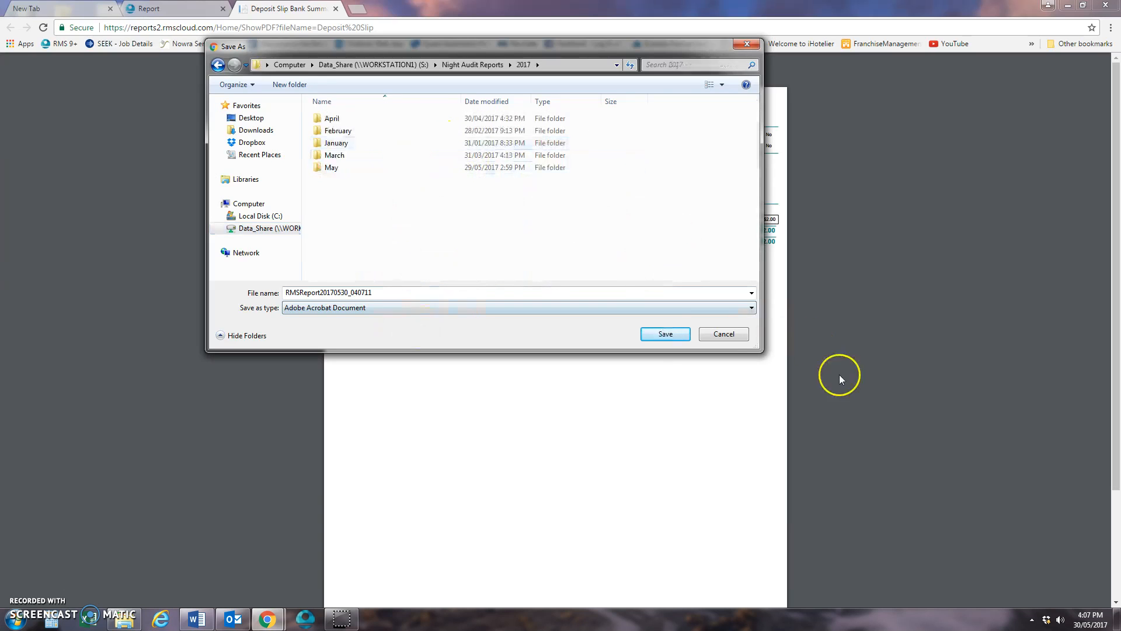
{"action": "left_click", "coordinate": [741, 337]}
{"action": "left_click", "coordinate": [336, 9]}
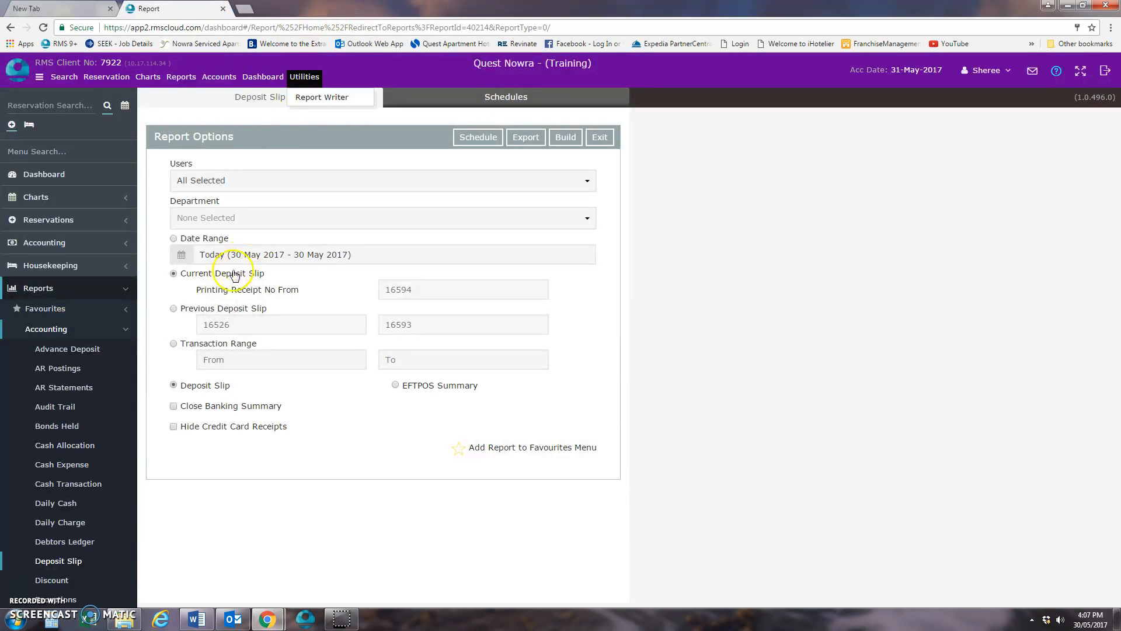
- Rebuild the current deposit slip with Close Banking Summary enabled, close the result, and switch the report type to EFTPOS Summary
{"action": "left_click", "coordinate": [173, 406]}
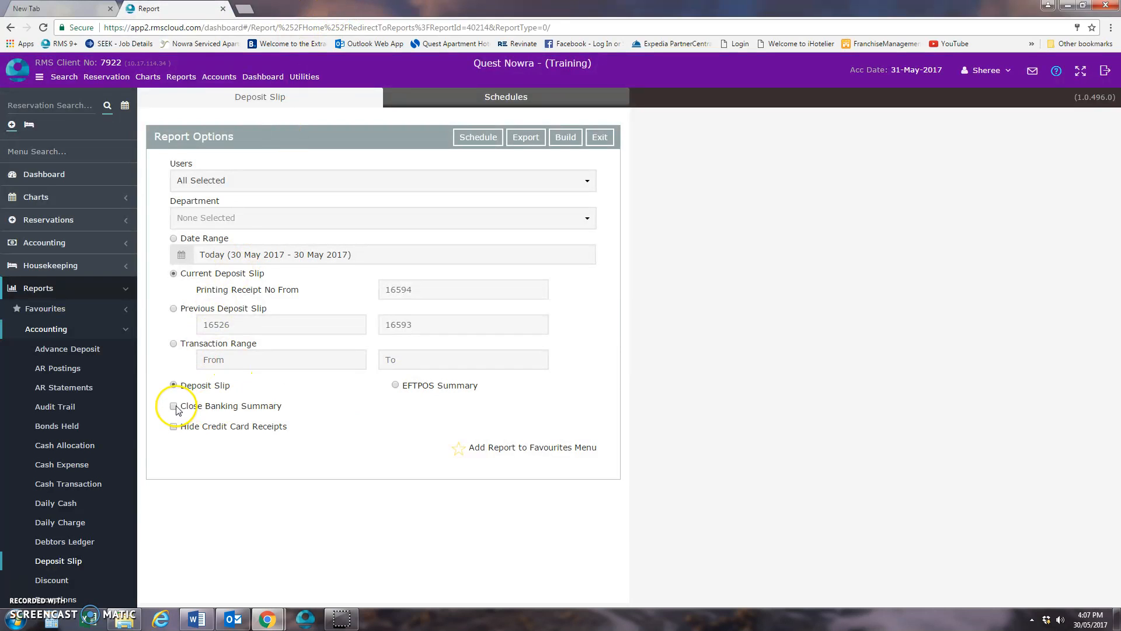
{"action": "left_click", "coordinate": [571, 142]}
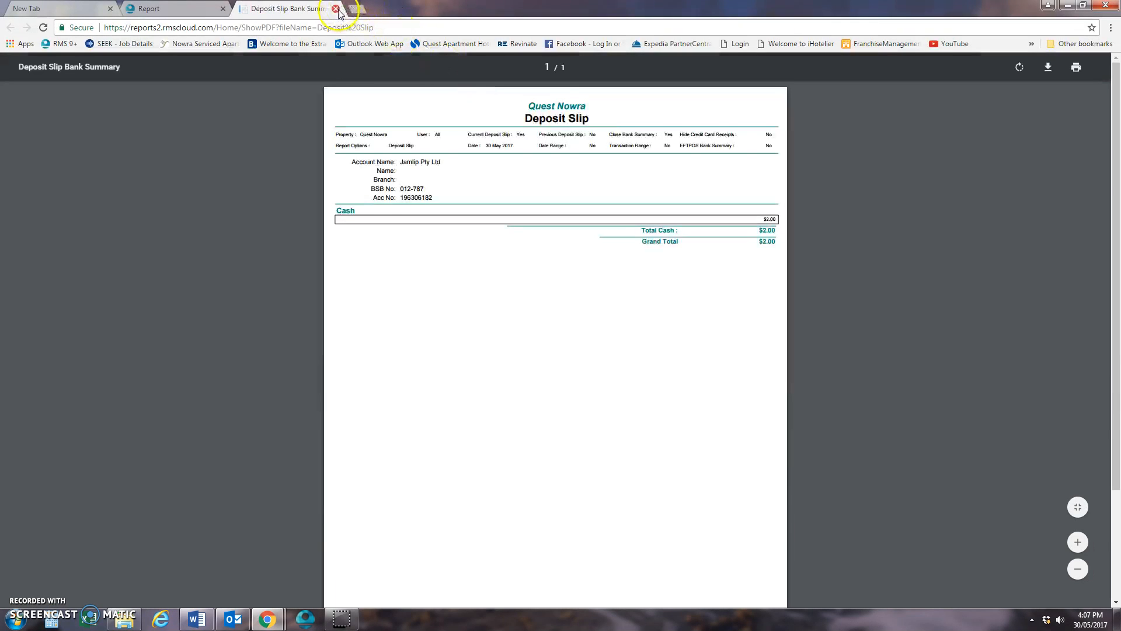
{"action": "right_click", "coordinate": [397, 251]}
{"action": "left_click", "coordinate": [426, 212]}
{"action": "left_click", "coordinate": [335, 9]}
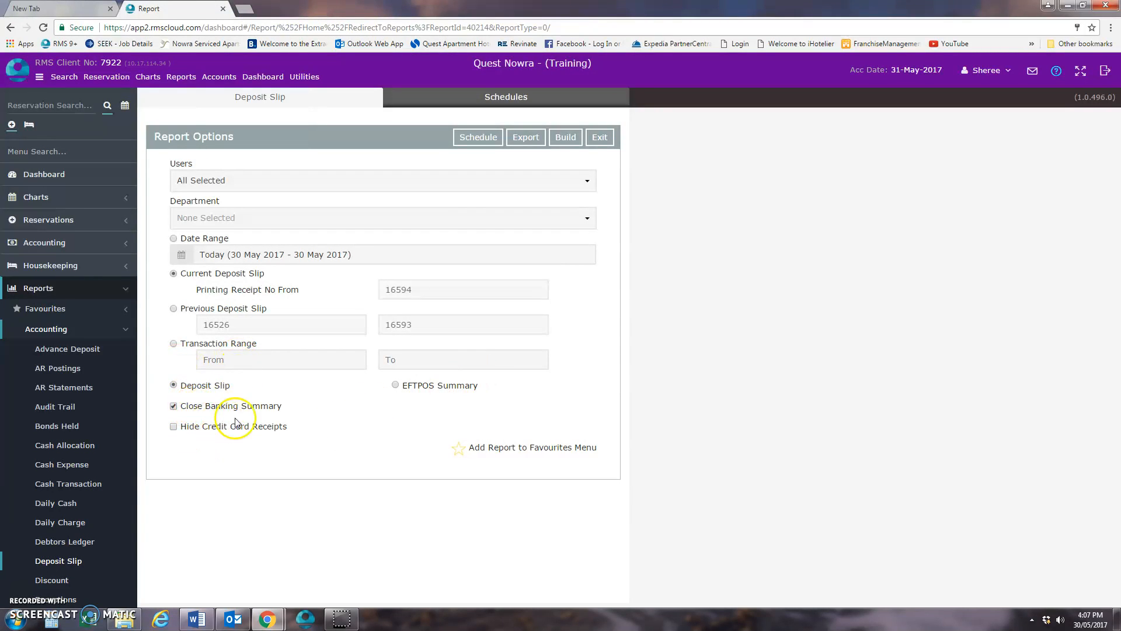
{"action": "left_click", "coordinate": [397, 385]}
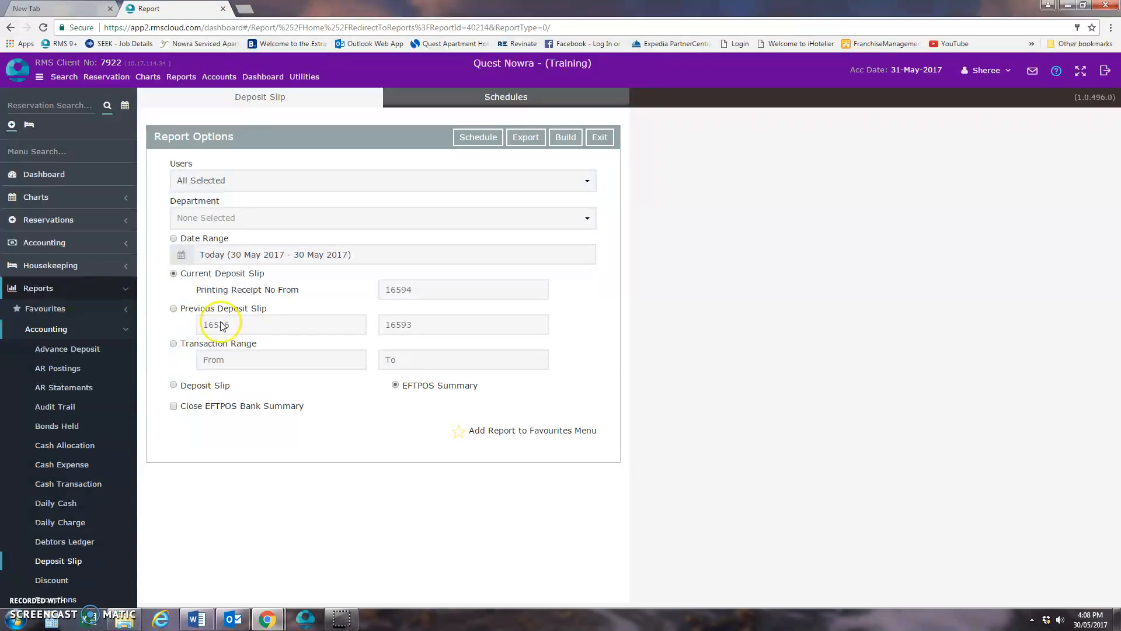
- Open the Update Nightly Rates utility and examine the nightly amounts listed for the in-house reservations, including room 407A
{"action": "left_click", "coordinate": [89, 329]}
{"action": "left_click", "coordinate": [77, 292]}
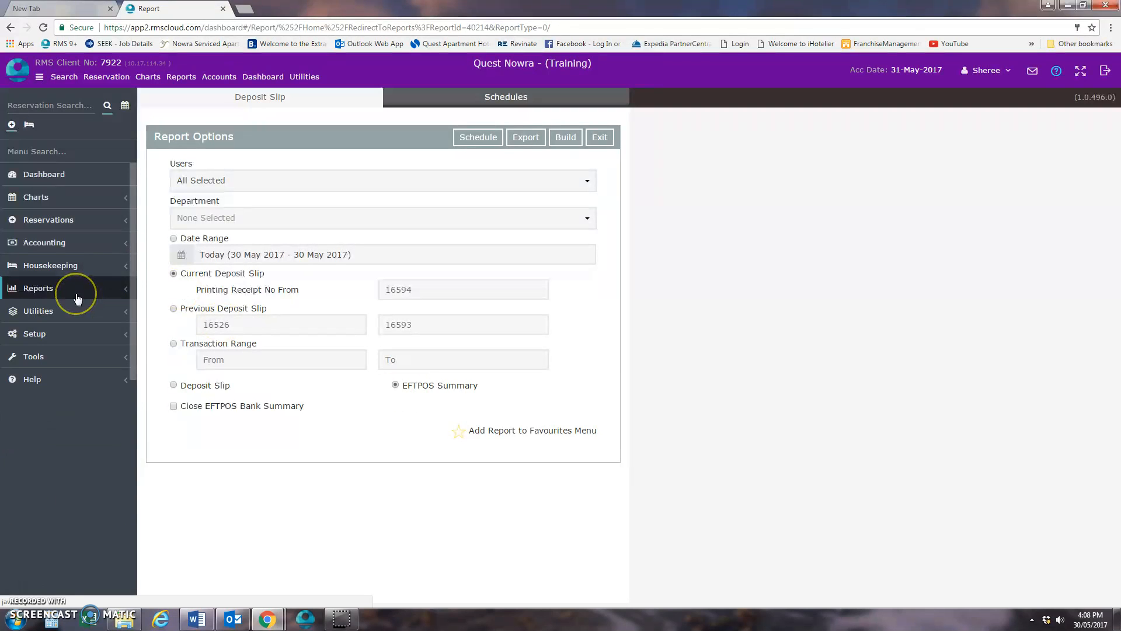
{"action": "left_click", "coordinate": [76, 318]}
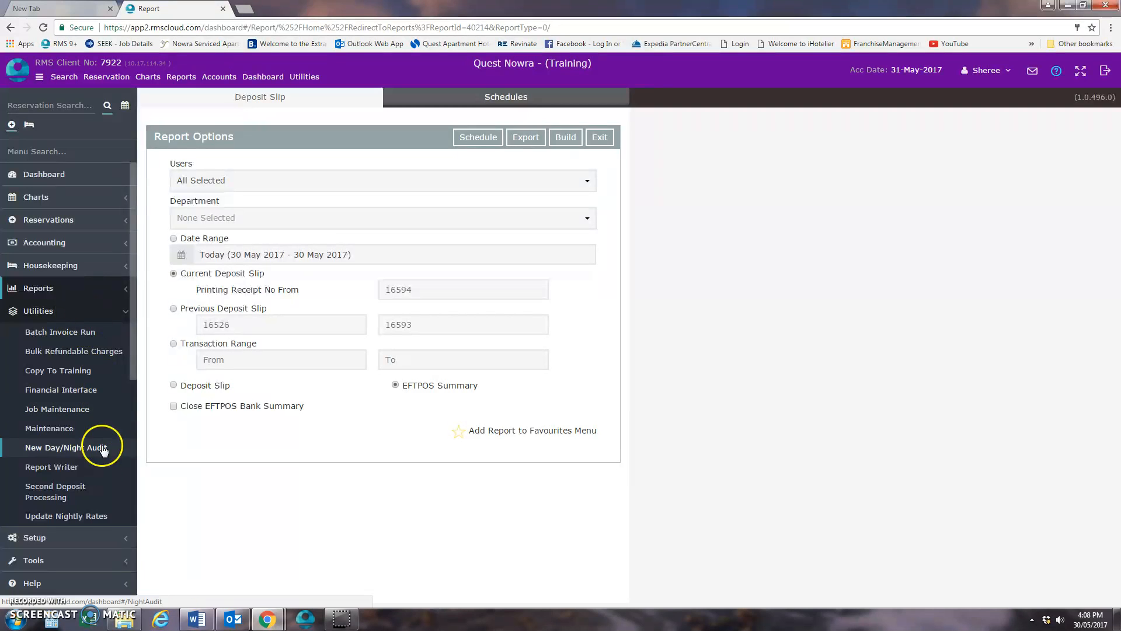
{"action": "left_click", "coordinate": [94, 515]}
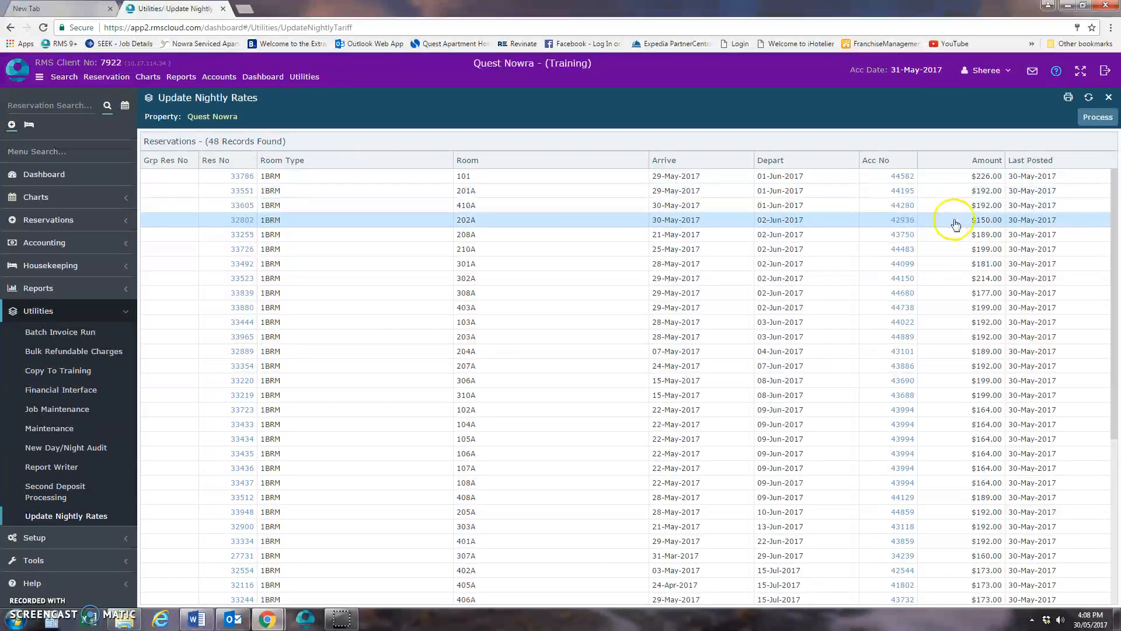
{"action": "scroll", "coordinate": [940, 199], "scroll_direction": "down", "scroll_amount": 5}
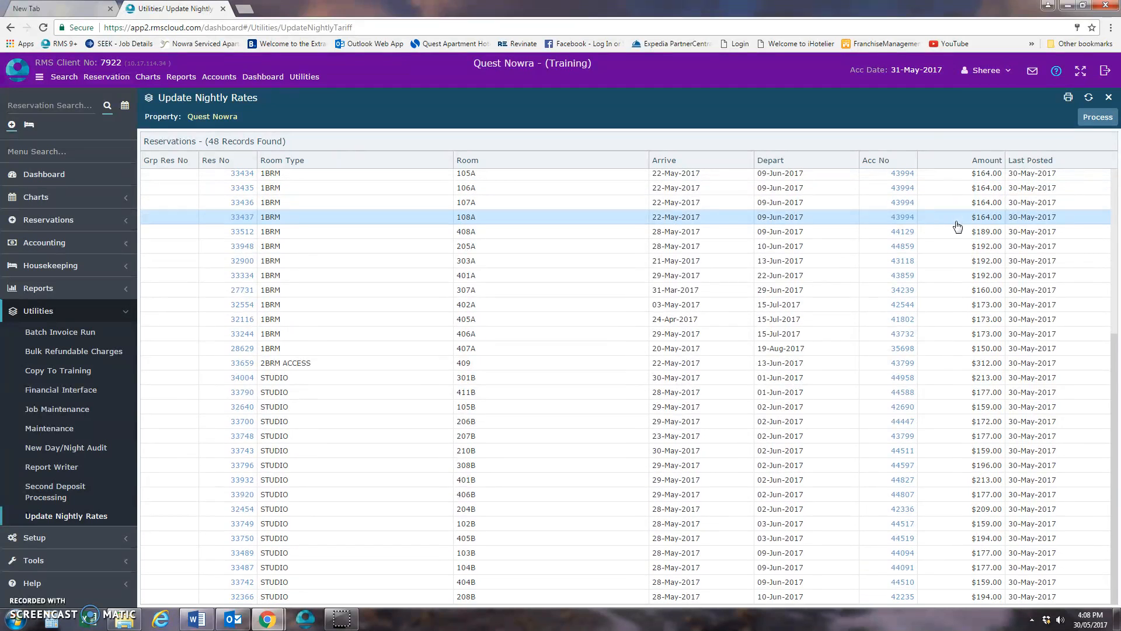
{"action": "left_click", "coordinate": [992, 586]}
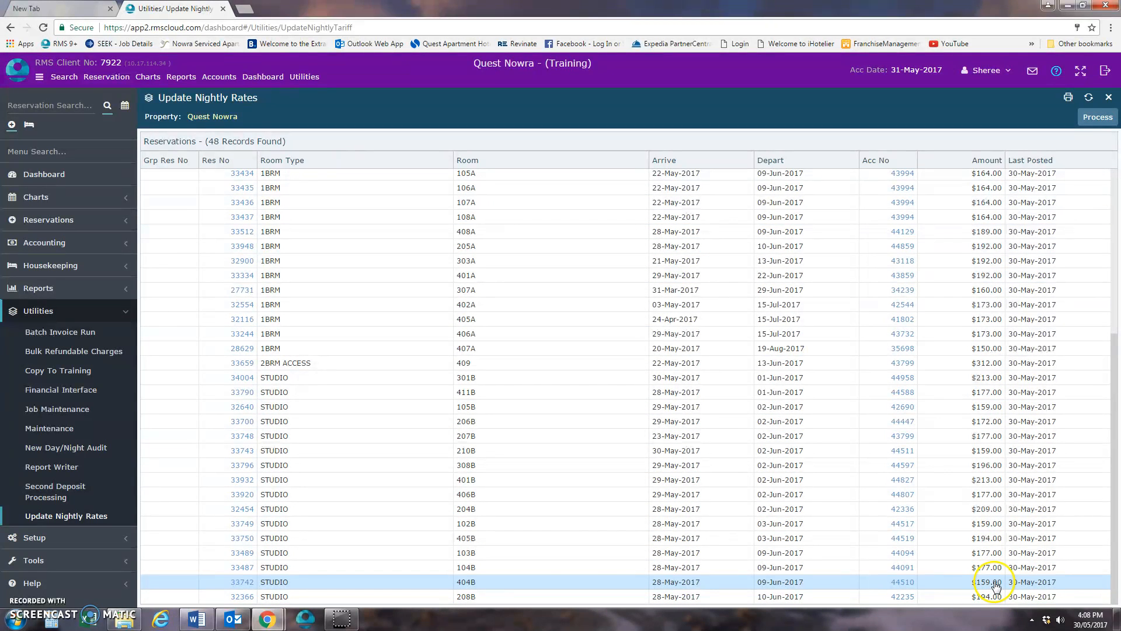
{"action": "left_click", "coordinate": [1000, 570]}
{"action": "left_click", "coordinate": [1006, 386]}
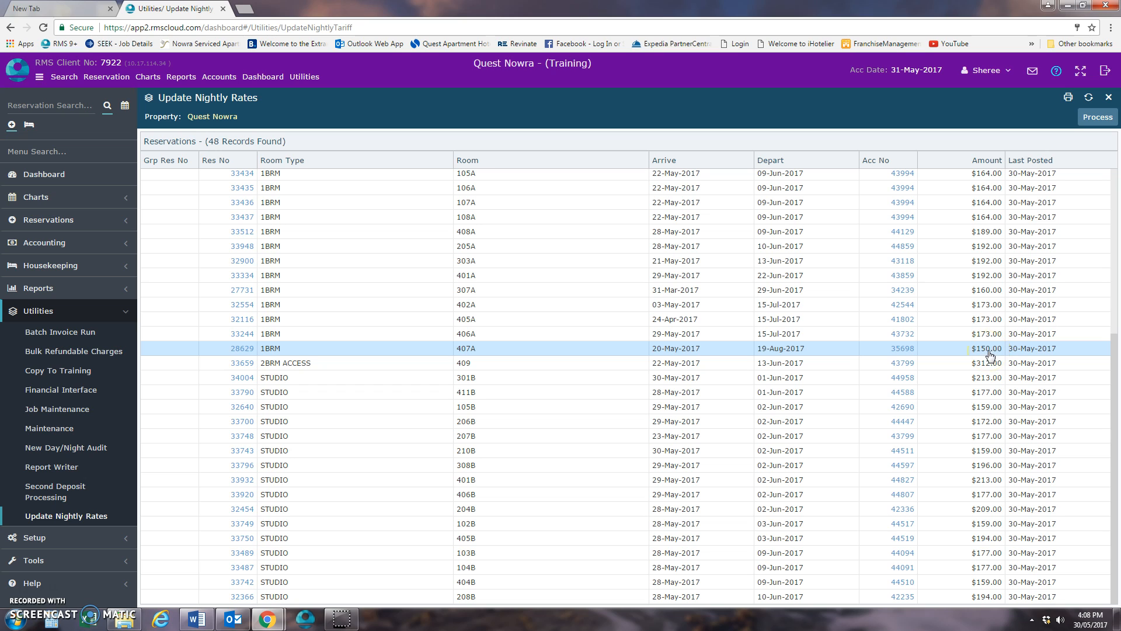
{"action": "left_click", "coordinate": [995, 355]}
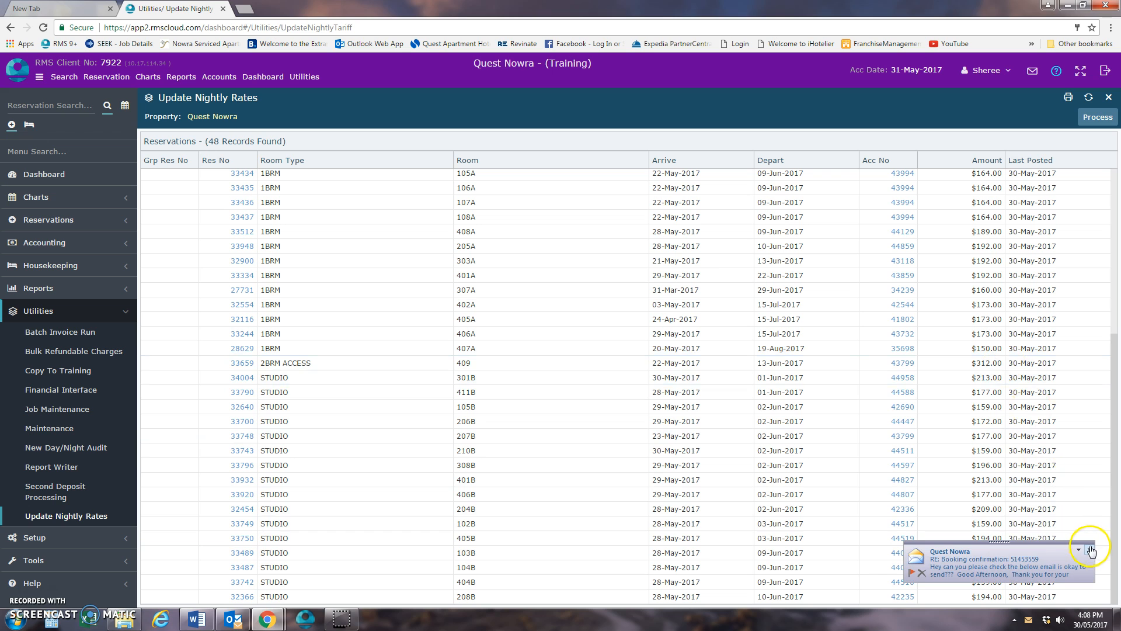
{"action": "left_click", "coordinate": [1091, 550]}
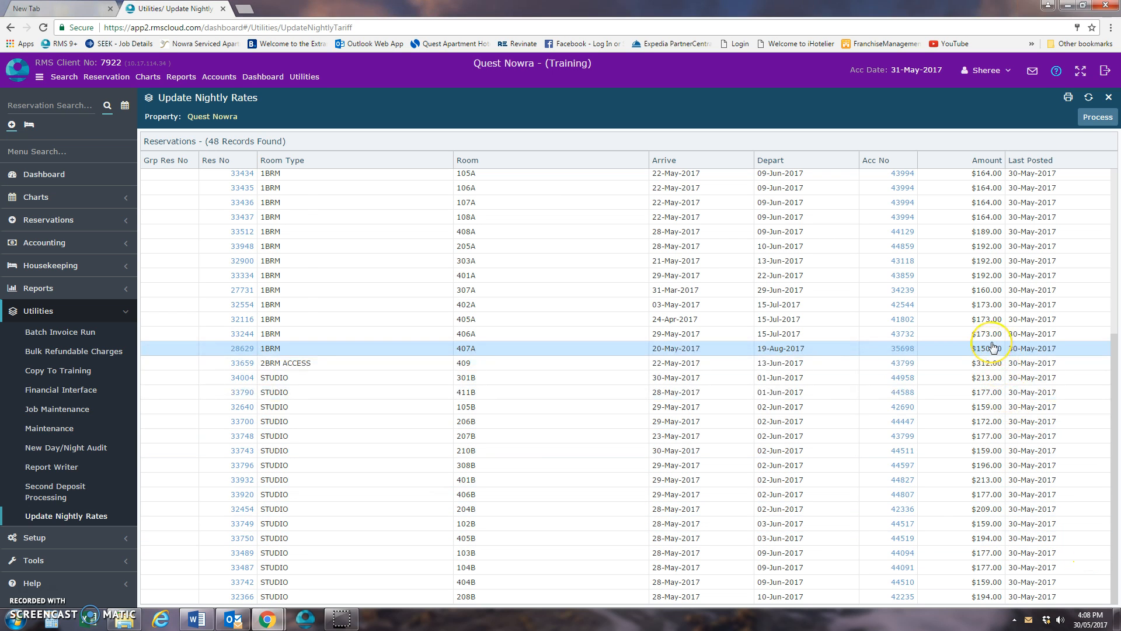
- Review the remaining nightly amounts, generate the printable Update Nightly Rates report, and export it to PDF for viewing
{"action": "scroll", "coordinate": [993, 347], "scroll_direction": "up", "scroll_amount": 3}
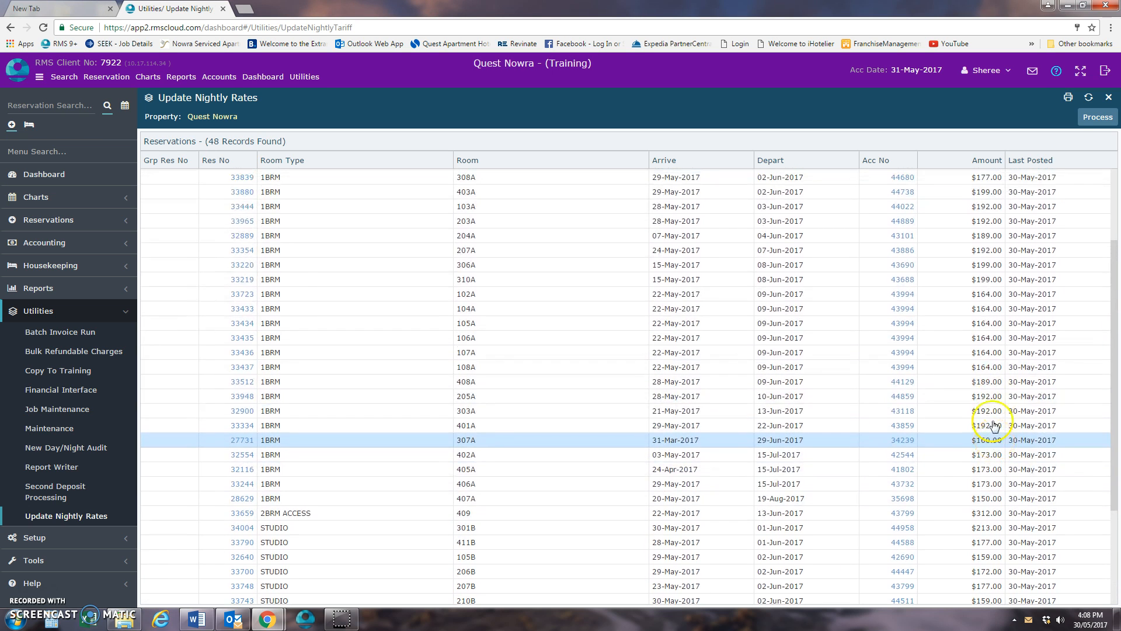
{"action": "scroll", "coordinate": [987, 345], "scroll_direction": "up", "scroll_amount": 3}
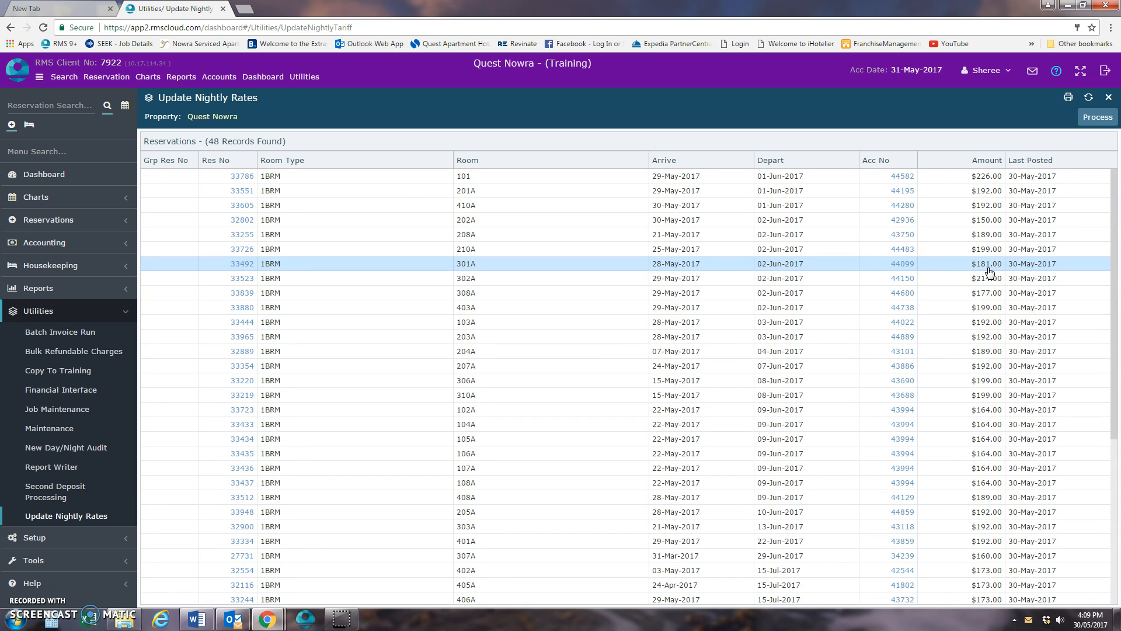
{"action": "scroll", "coordinate": [988, 271], "scroll_direction": "down", "scroll_amount": 5}
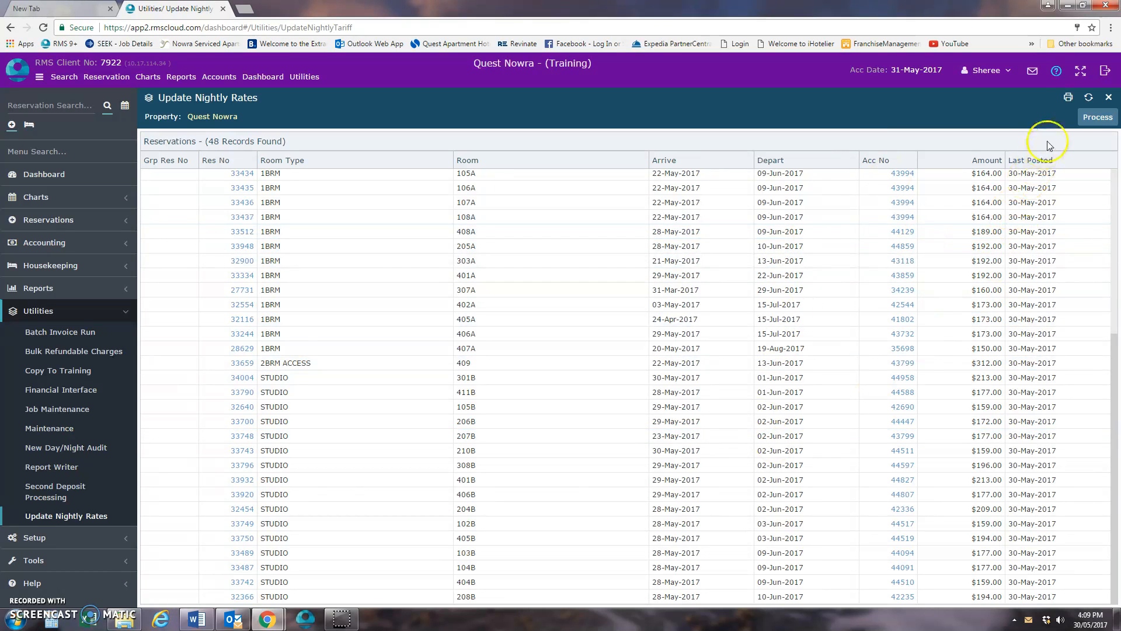
{"action": "left_click", "coordinate": [1070, 99]}
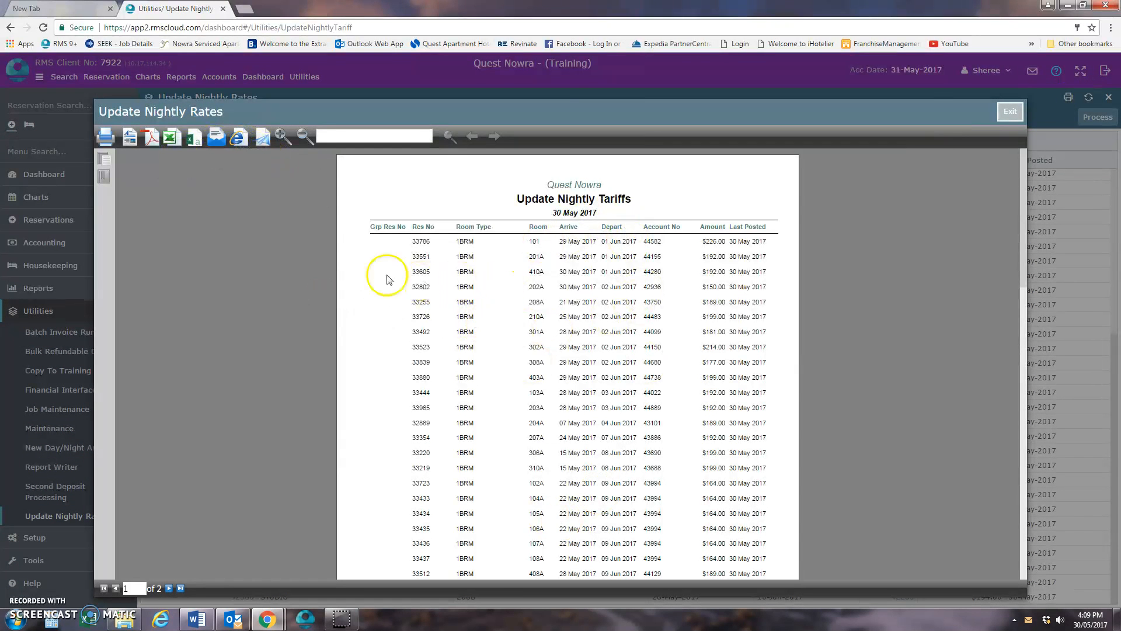
{"action": "left_click", "coordinate": [170, 142]}
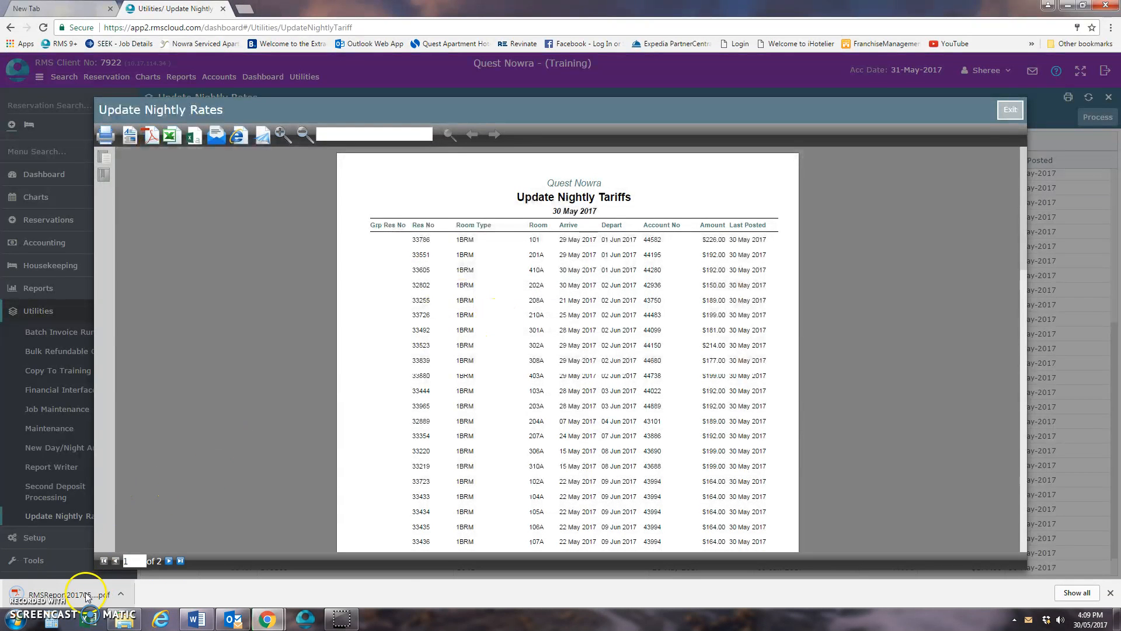
{"action": "left_click", "coordinate": [83, 593]}
{"action": "right_click", "coordinate": [525, 183]}
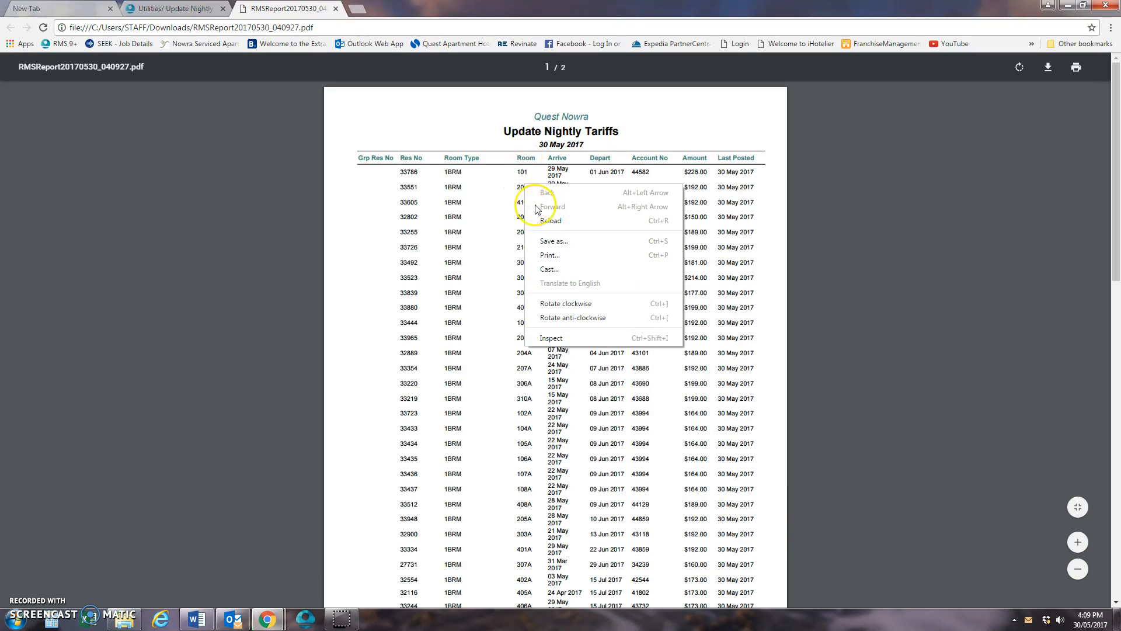
{"action": "left_click", "coordinate": [572, 244]}
{"action": "left_click", "coordinate": [724, 335]}
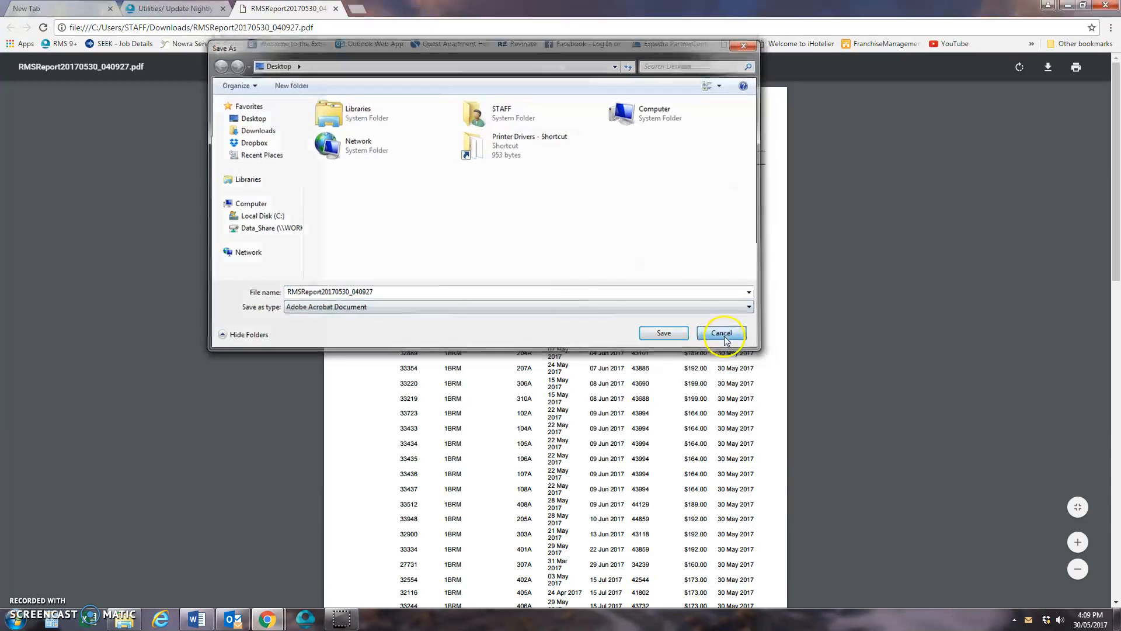
- Close the PDF and the report preview, and process the nightly rates for all listed reservations
{"action": "left_click", "coordinate": [337, 10]}
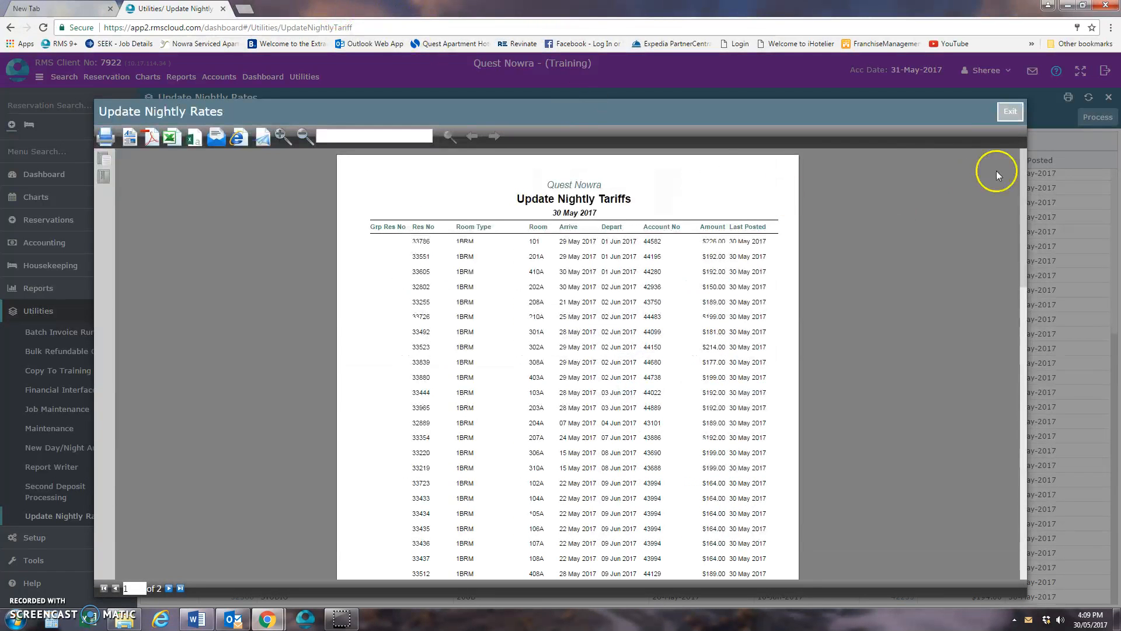
{"action": "left_click", "coordinate": [1006, 111]}
{"action": "left_click", "coordinate": [1096, 117]}
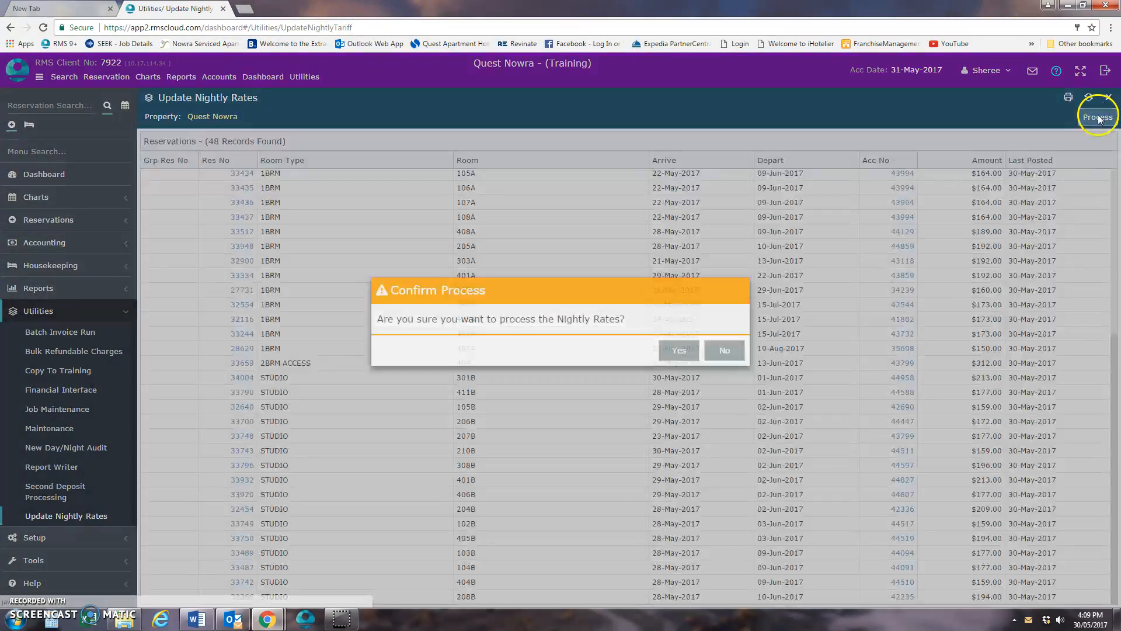
{"action": "left_click", "coordinate": [688, 354]}
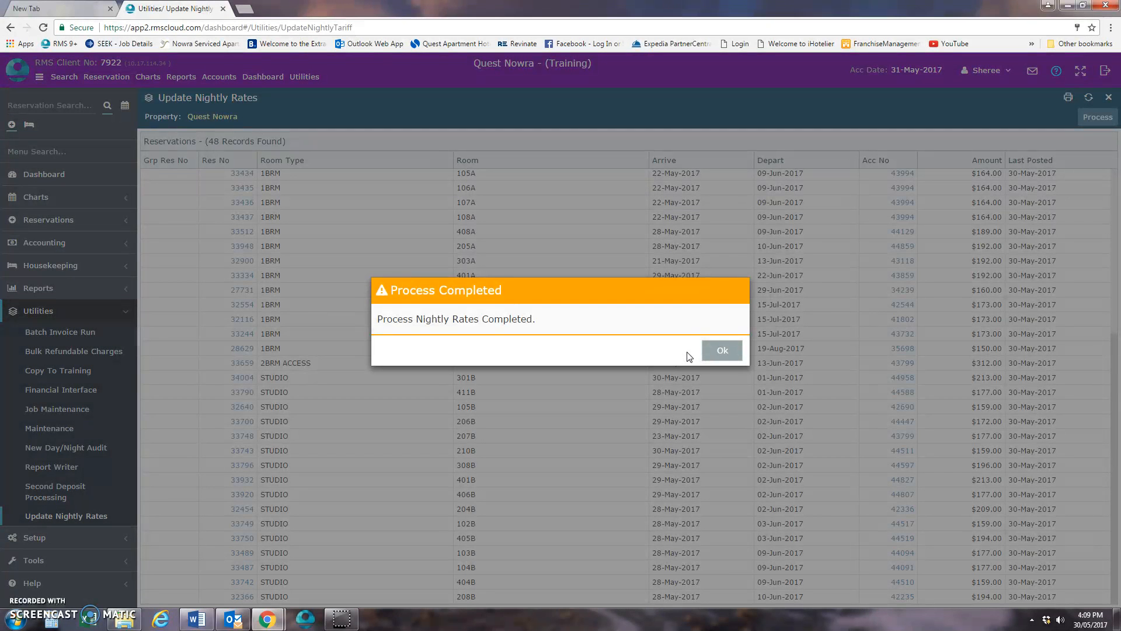
{"action": "left_click", "coordinate": [723, 352]}
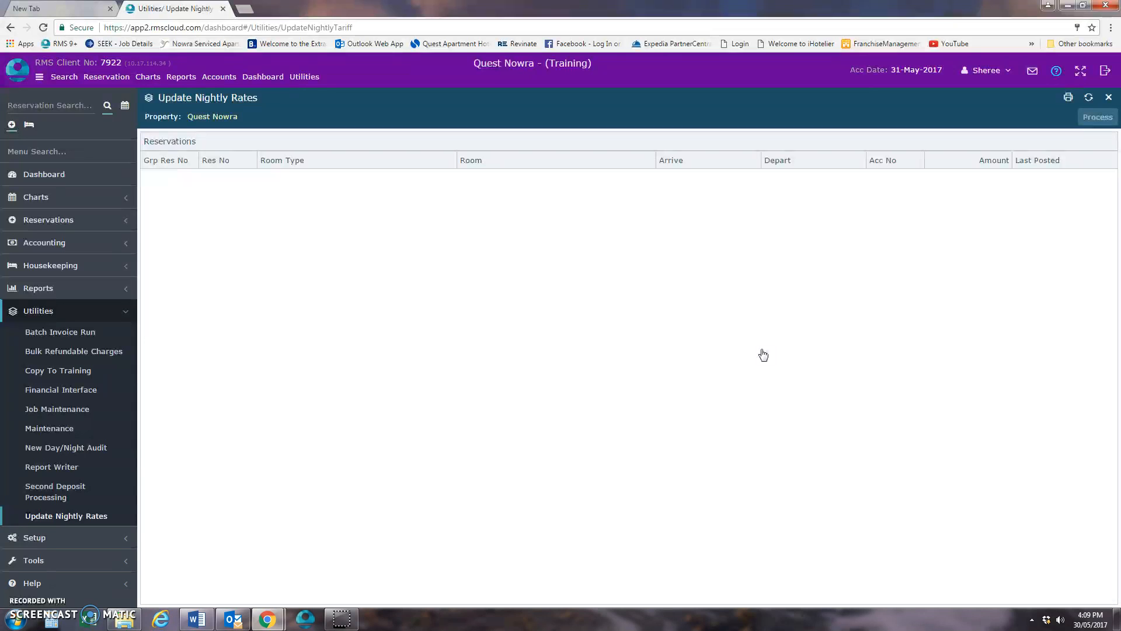
- Open the New Day/Night Audit procedure and confirm Quest Nowra as the property to roll over
{"action": "left_click", "coordinate": [86, 311]}
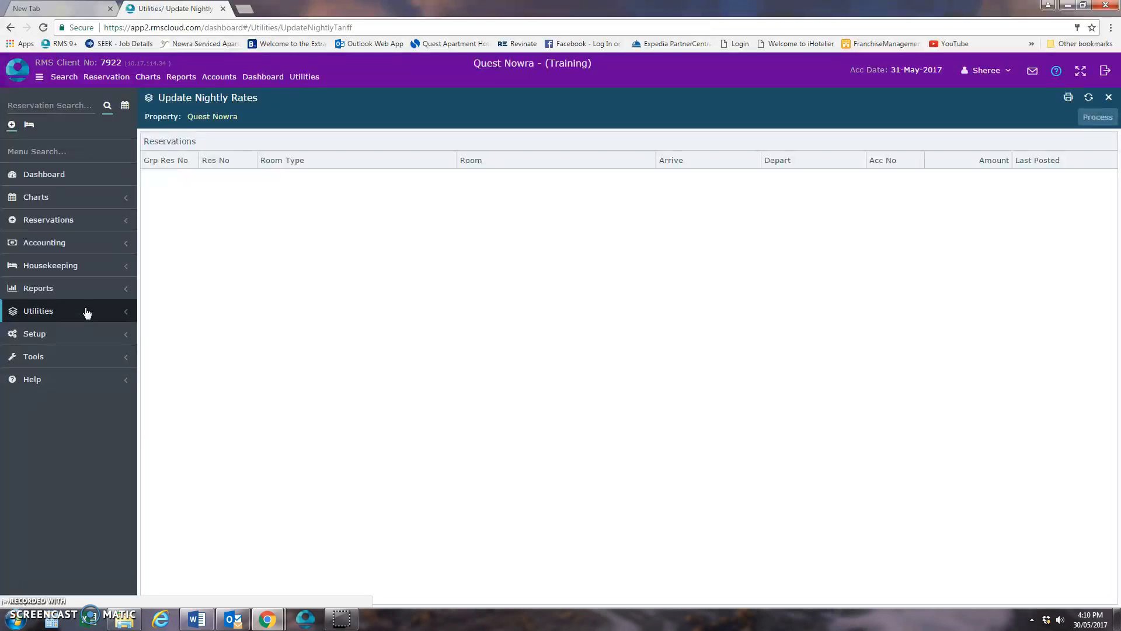
{"action": "left_click", "coordinate": [85, 313]}
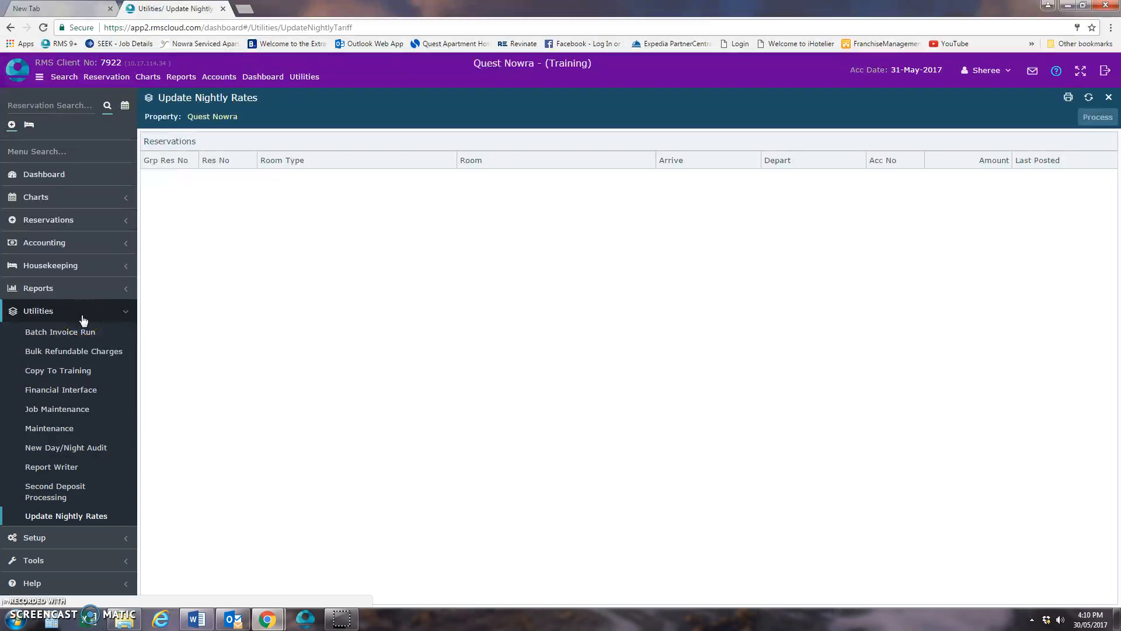
{"action": "left_click", "coordinate": [94, 450]}
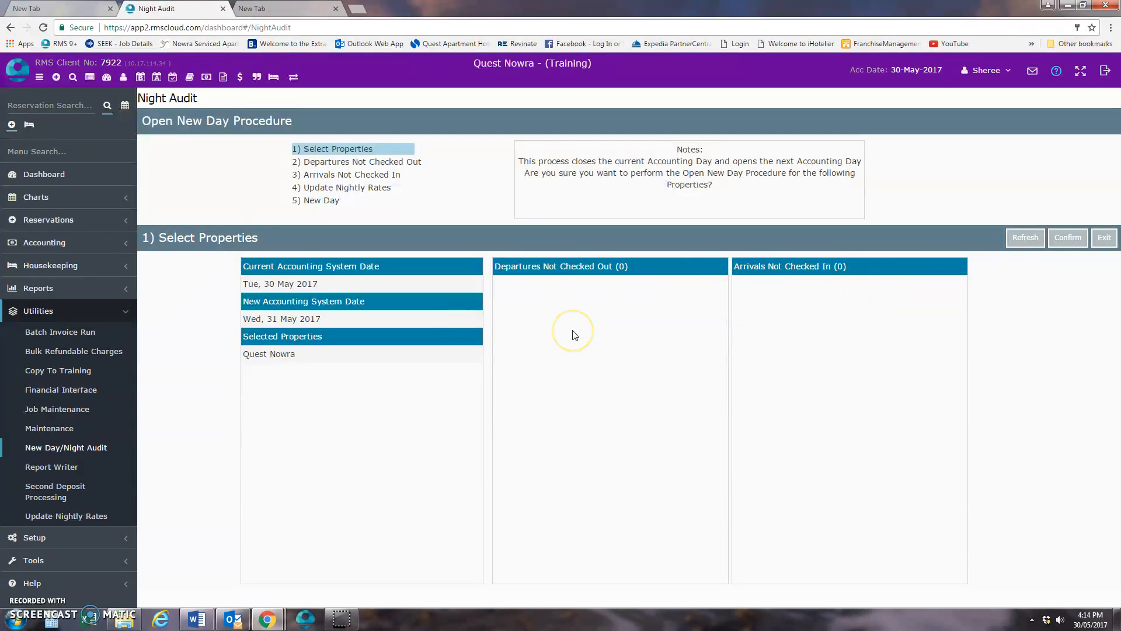
{"action": "left_click", "coordinate": [1063, 239]}
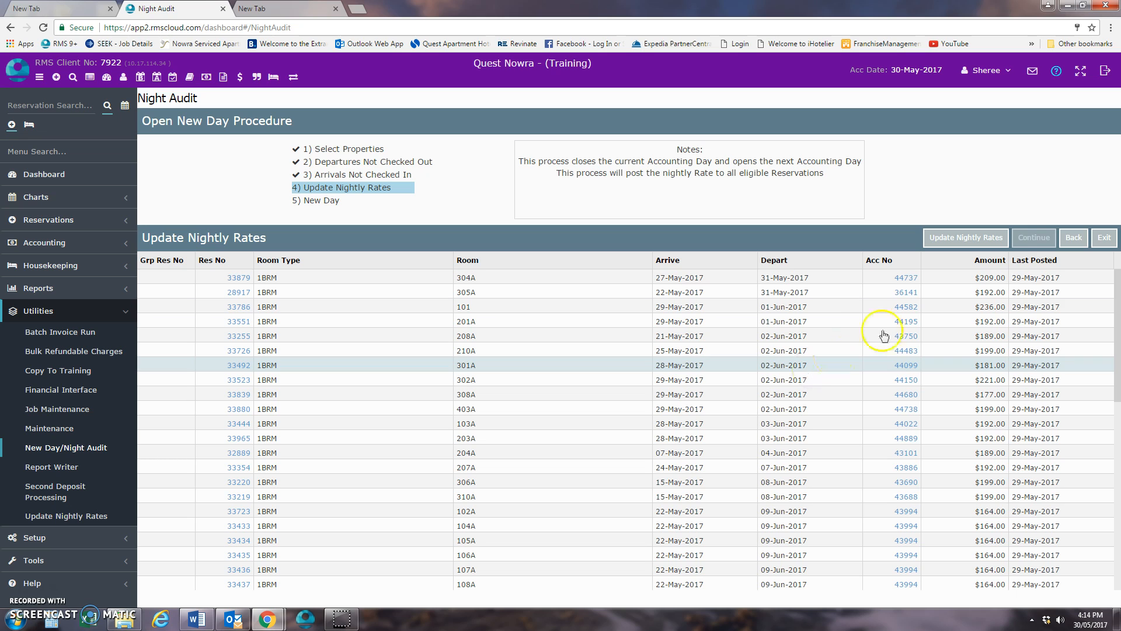
- Post the nightly rates within the Night Audit procedure and open the new accounting day
{"action": "left_click", "coordinate": [956, 241]}
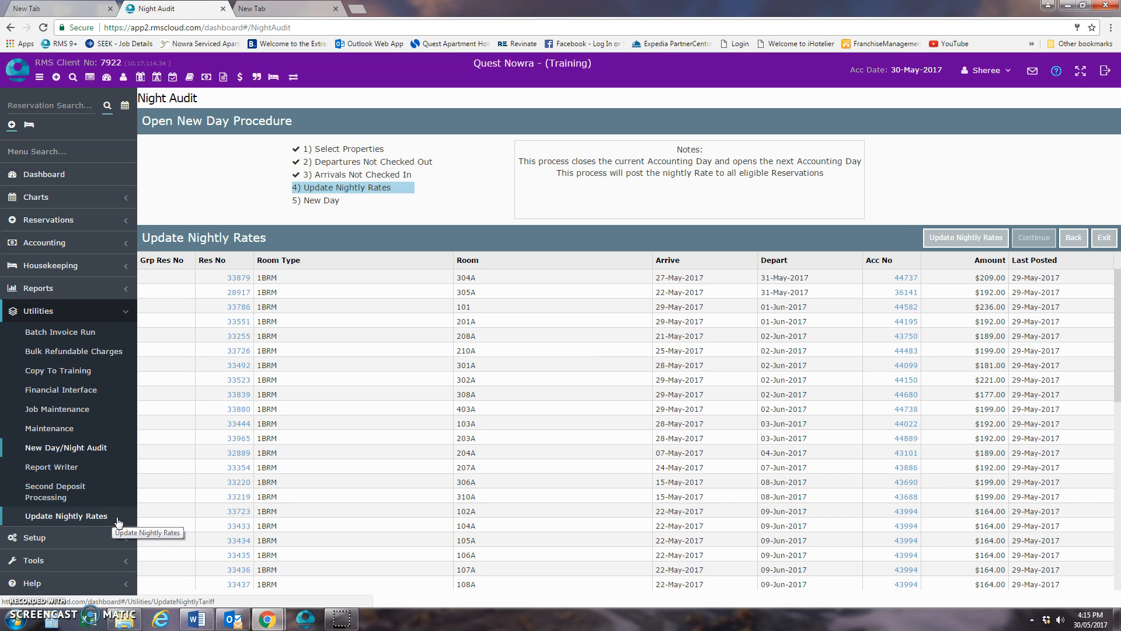
{"action": "left_click", "coordinate": [949, 238]}
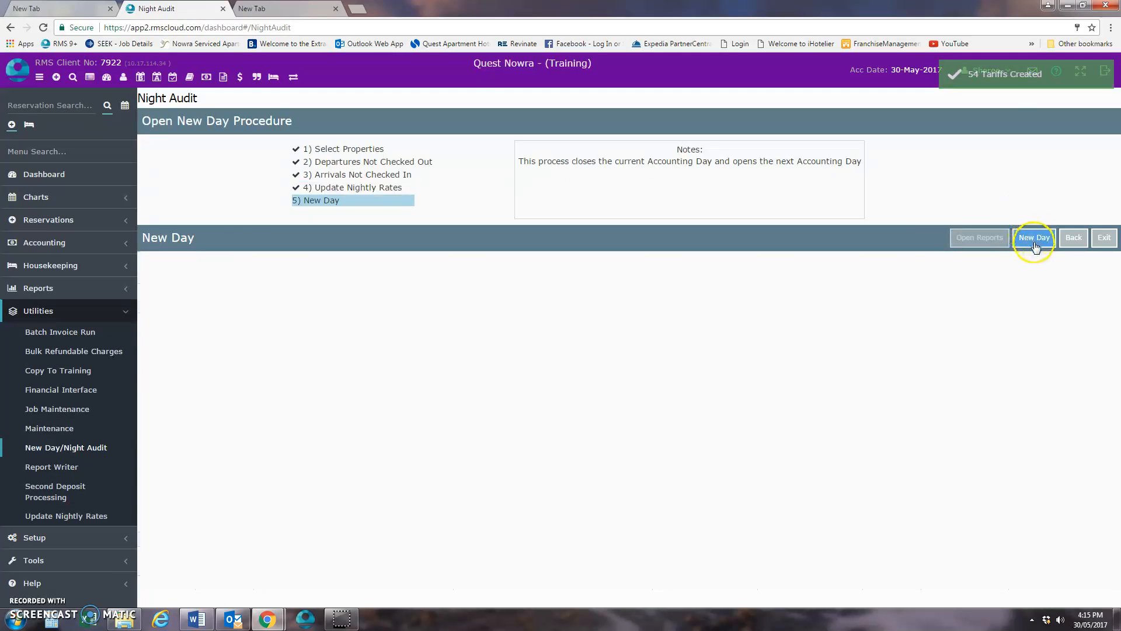
{"action": "left_click", "coordinate": [1046, 245]}
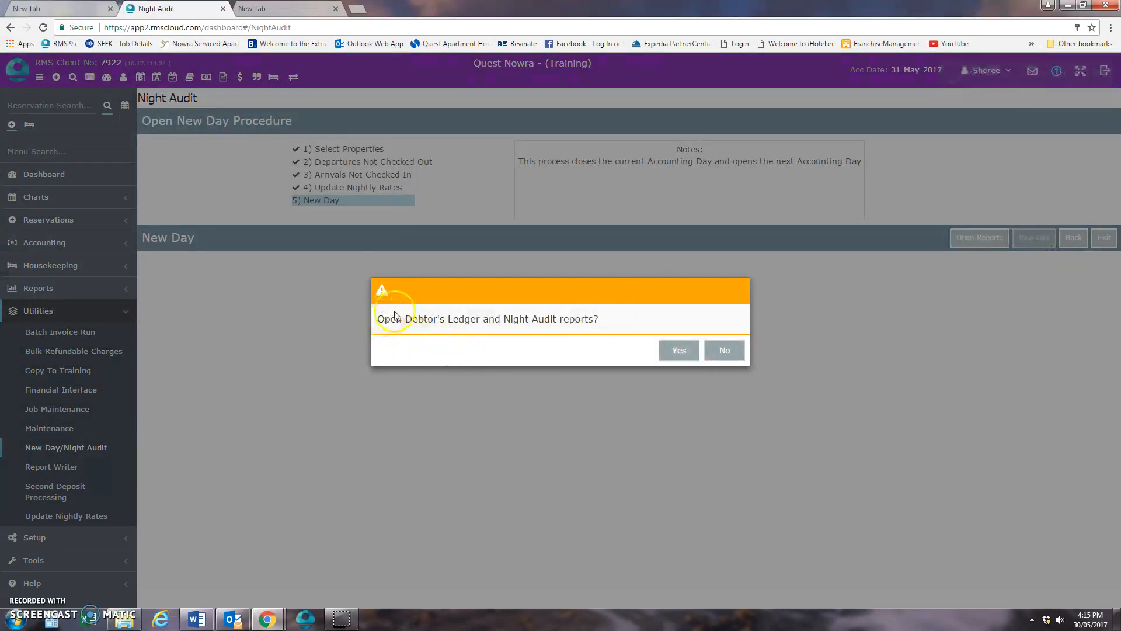
- Open the Debtor's Ledger and Night Audit reports, and build the Night Audit report for 30 May 2017 with Debtor Analysis and AR Analysis included
{"action": "left_click", "coordinate": [680, 352]}
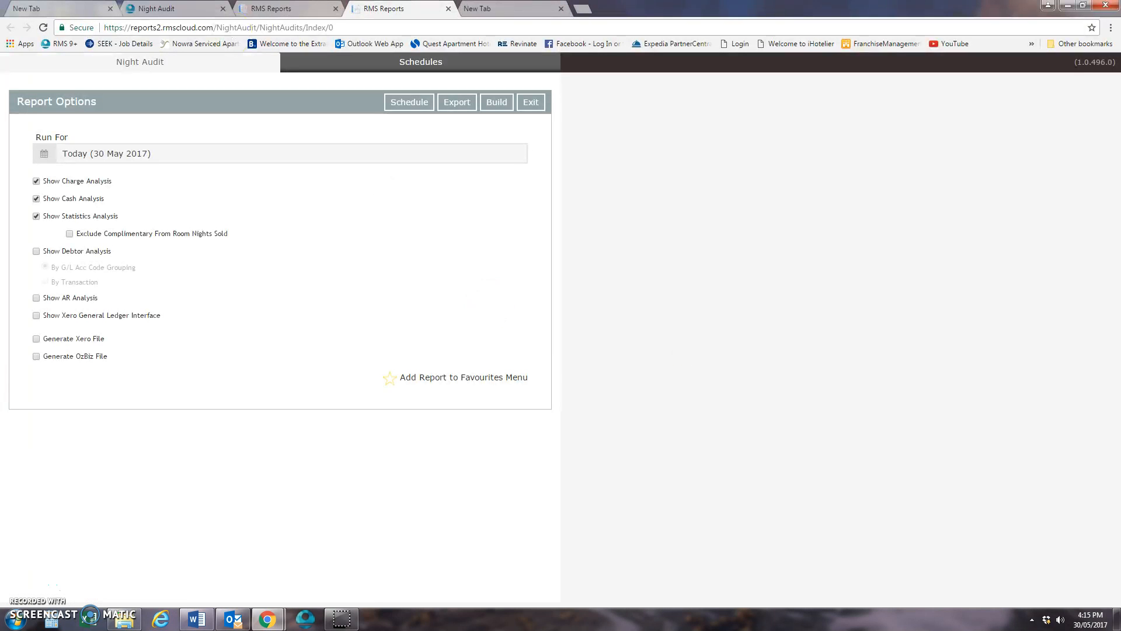
{"action": "left_click", "coordinate": [271, 8]}
{"action": "left_click", "coordinate": [378, 8]}
{"action": "left_click", "coordinate": [36, 251]}
{"action": "left_click", "coordinate": [36, 298]}
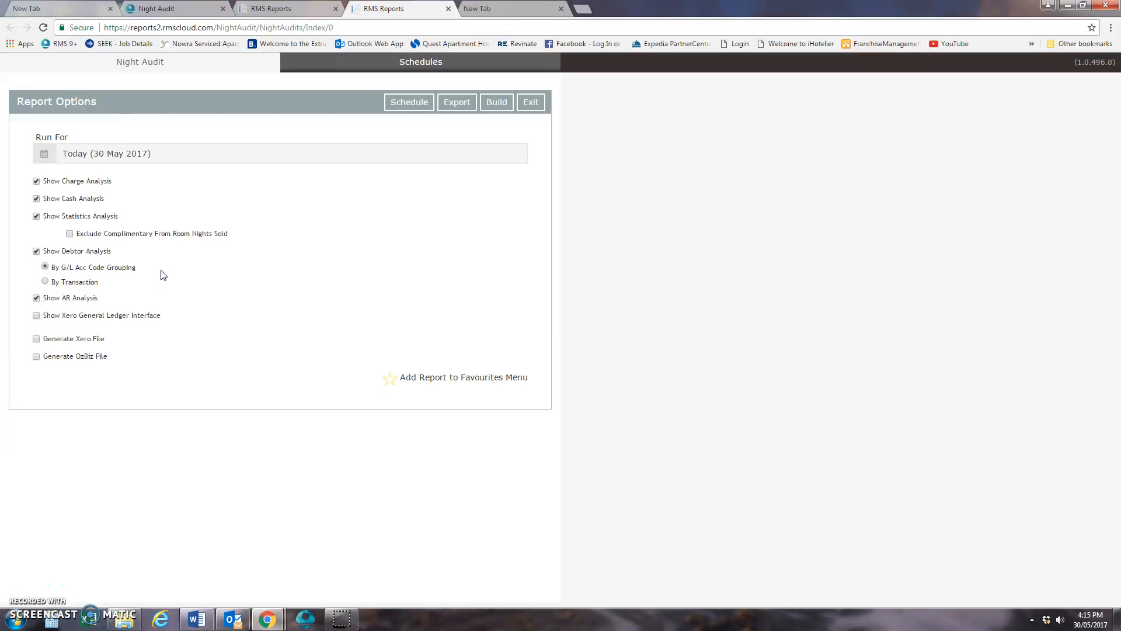
{"action": "left_click", "coordinate": [37, 251]}
{"action": "left_click", "coordinate": [498, 104]}
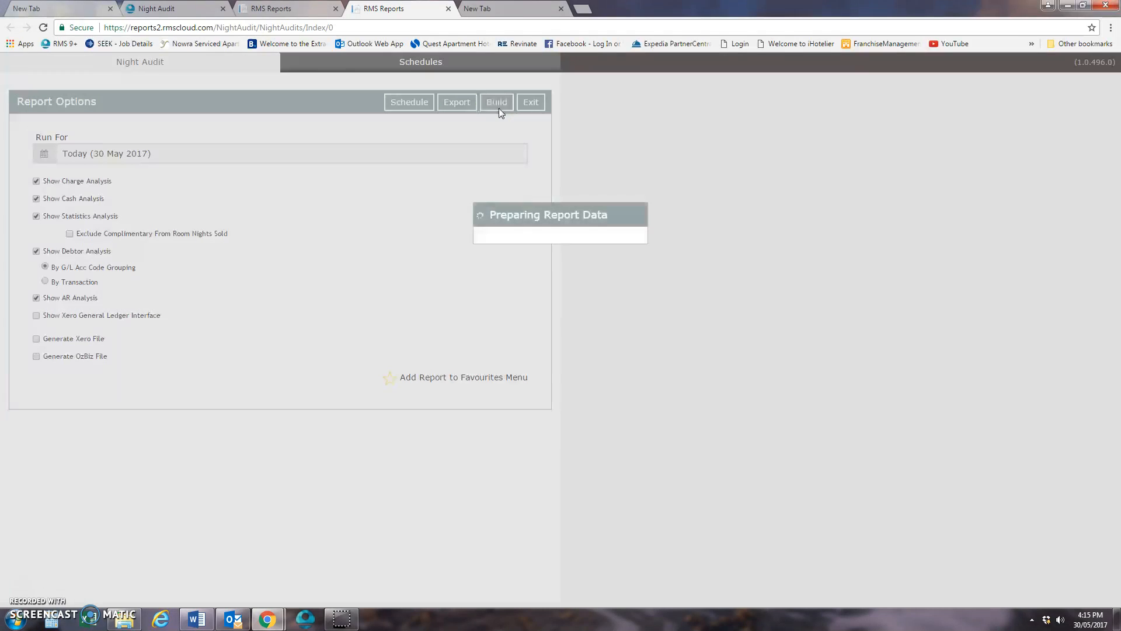
- Group the Debtors Ledger report for 30 May 2017 by Company and build it
{"action": "left_click", "coordinate": [278, 7]}
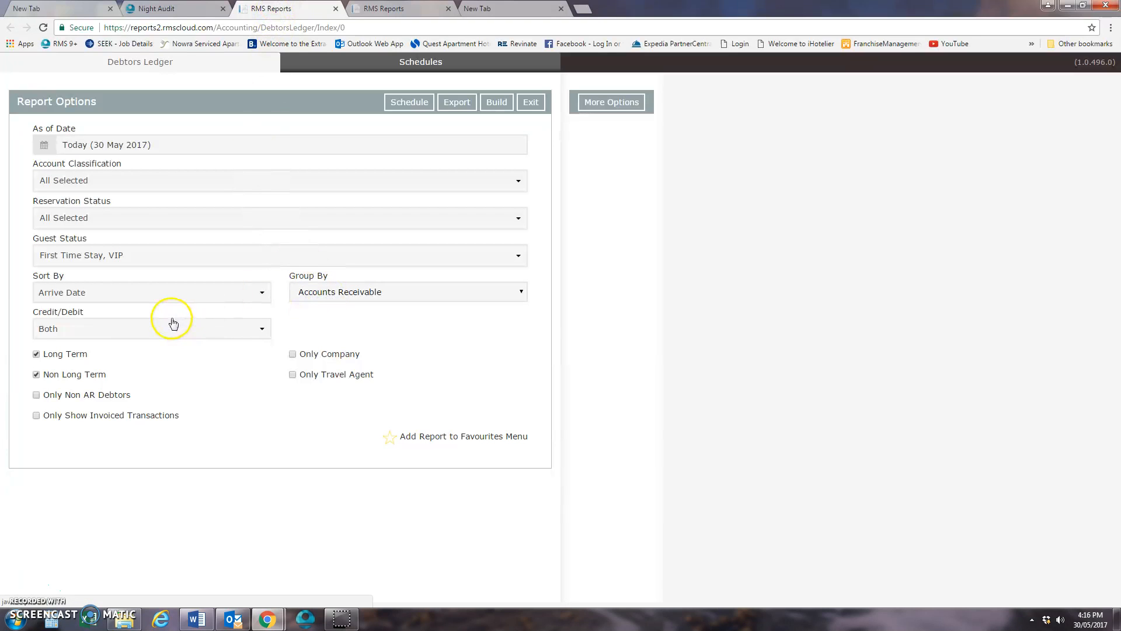
{"action": "key", "text": "ctrl+Tab"}
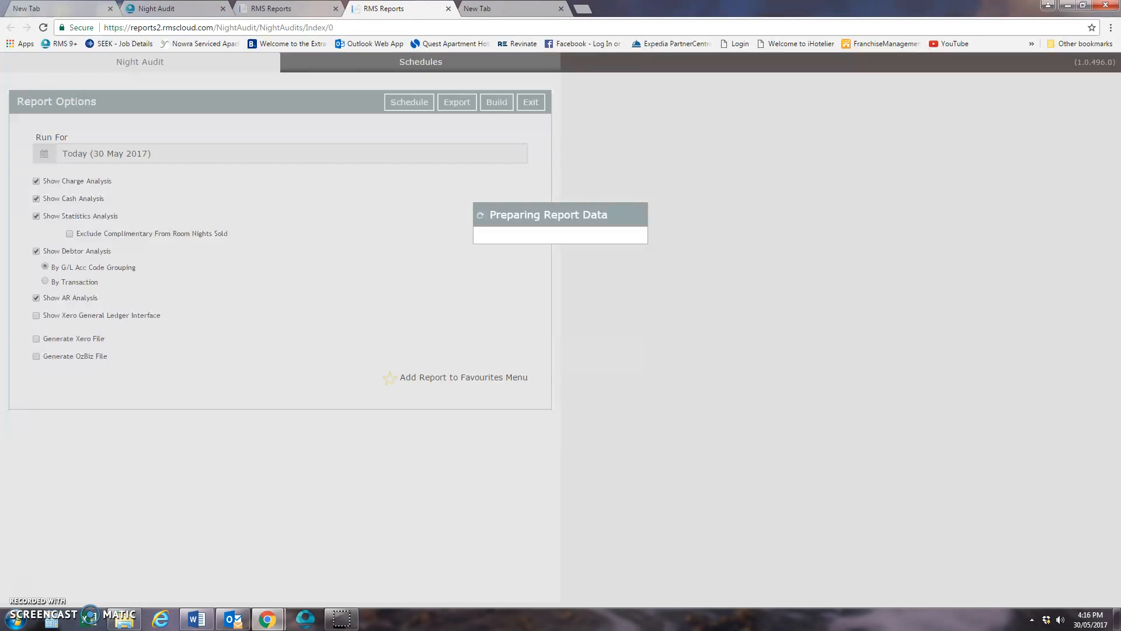
{"action": "left_click", "coordinate": [286, 8]}
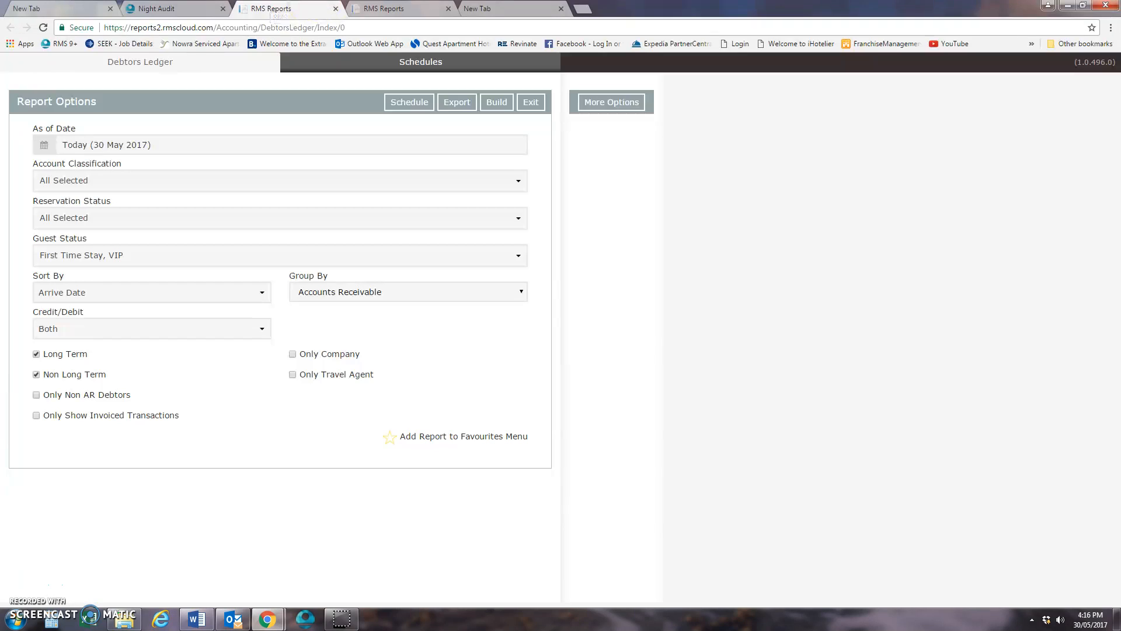
{"action": "left_click", "coordinate": [368, 13]}
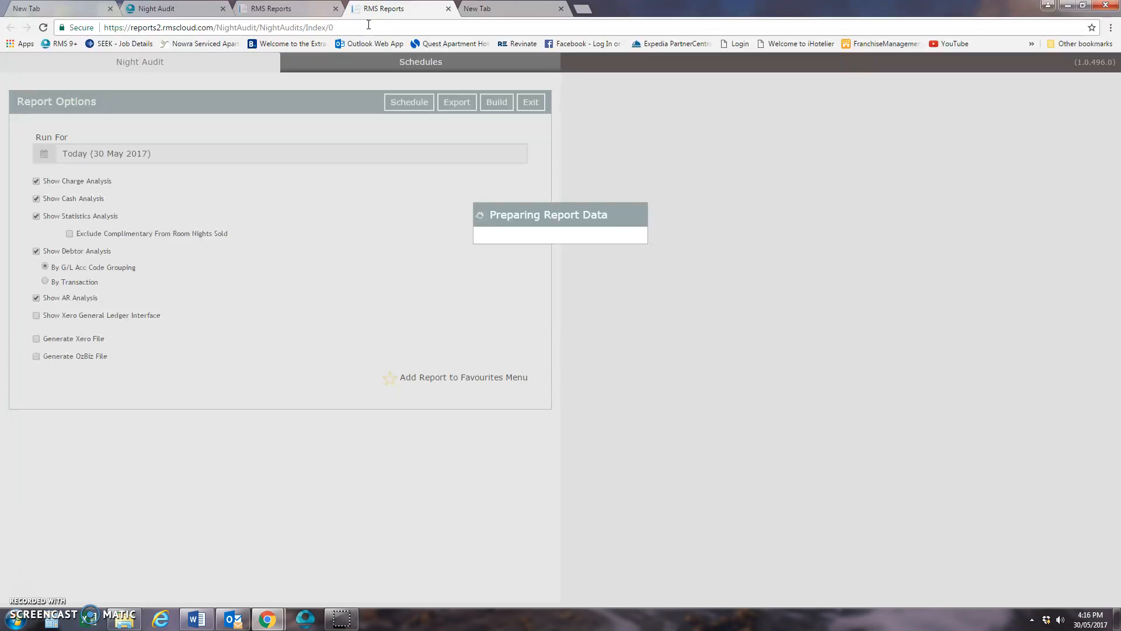
{"action": "left_click", "coordinate": [275, 11]}
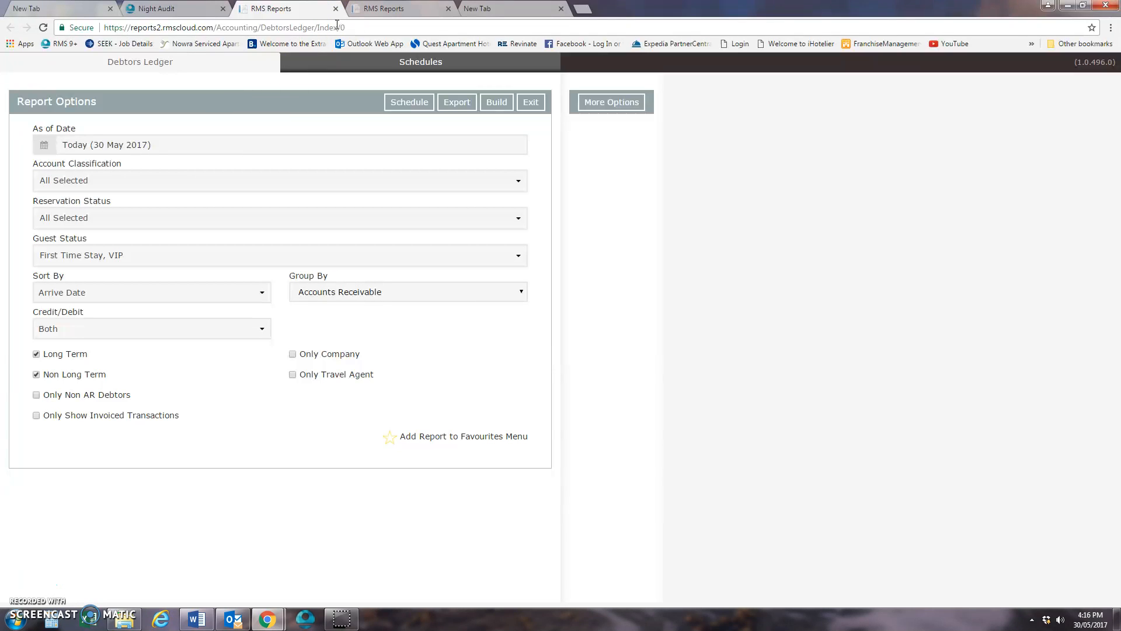
{"action": "left_click", "coordinate": [363, 292]}
{"action": "left_click", "coordinate": [348, 324]}
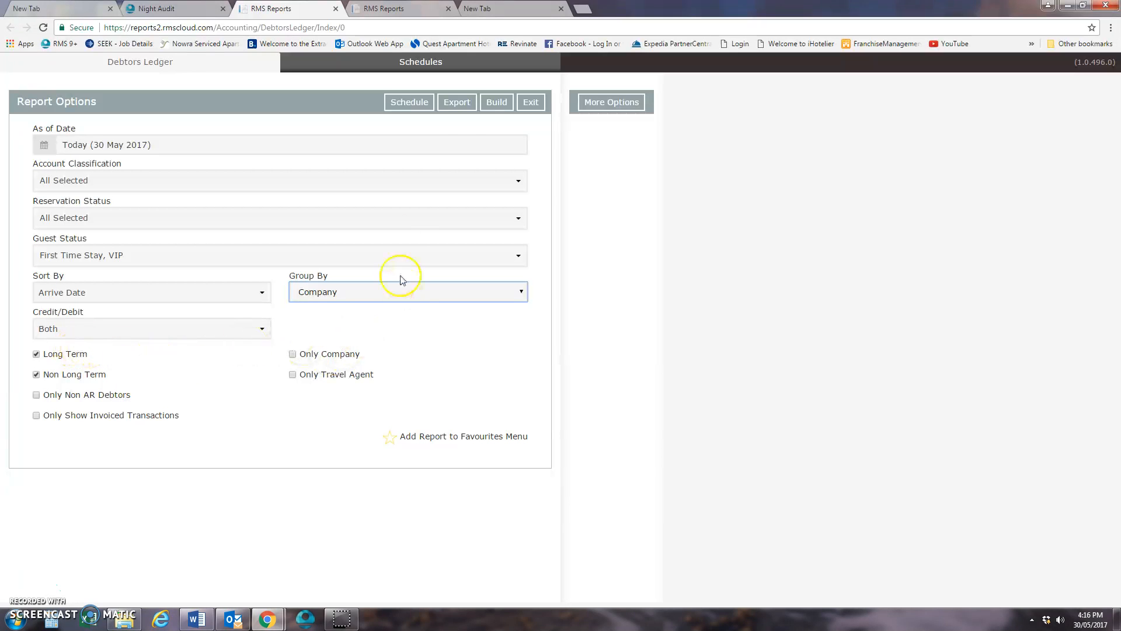
{"action": "left_click", "coordinate": [498, 104]}
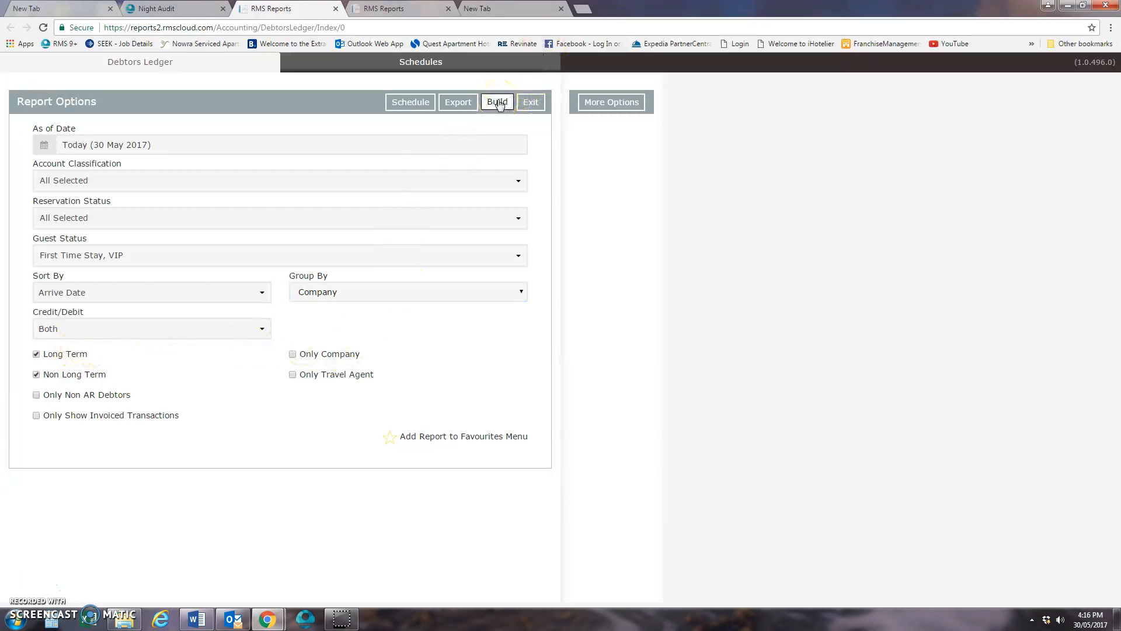
{"action": "left_click", "coordinate": [498, 104]}
- Return to the Night Audit page and open the Debtors Ledger report from the accounting reports
{"action": "left_click", "coordinate": [179, 9]}
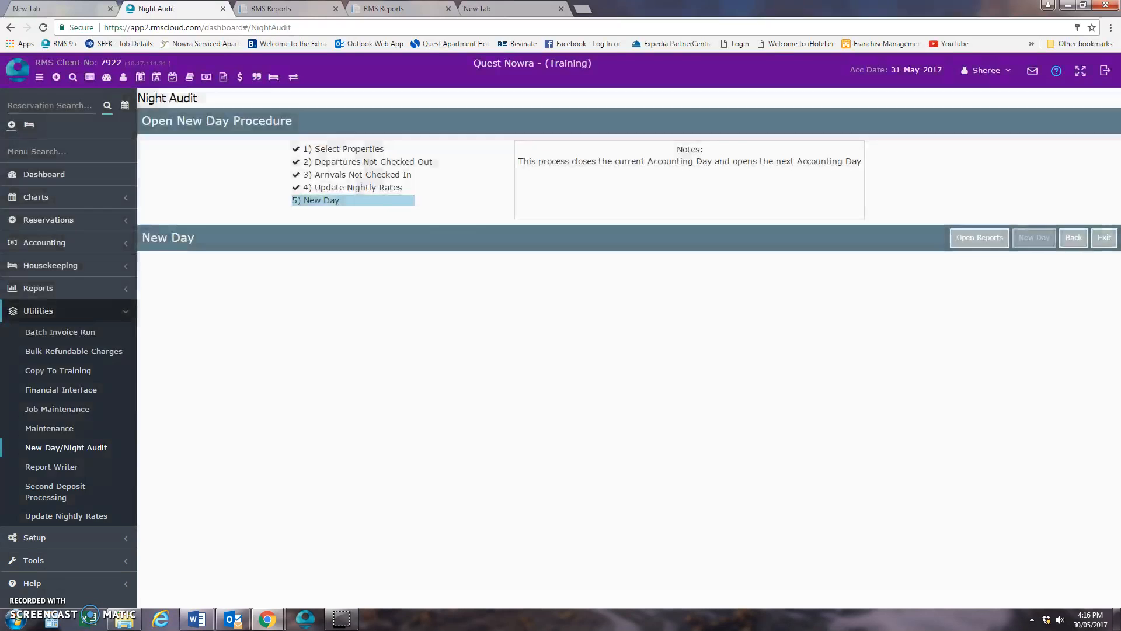
{"action": "left_click", "coordinate": [93, 311]}
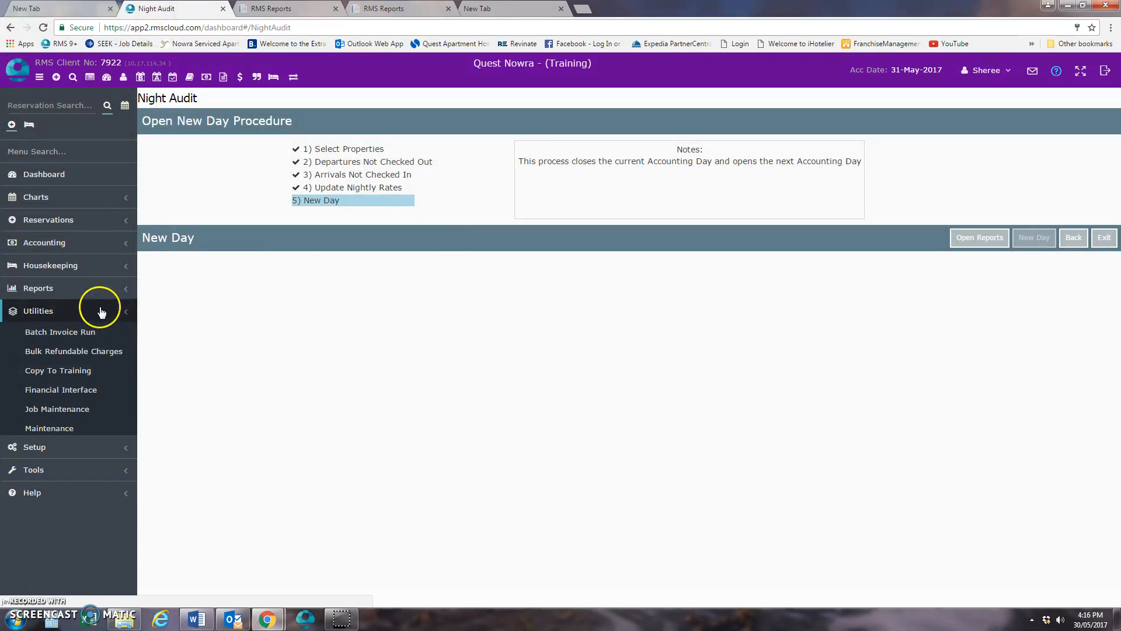
{"action": "left_click", "coordinate": [92, 288]}
{"action": "left_click", "coordinate": [88, 329]}
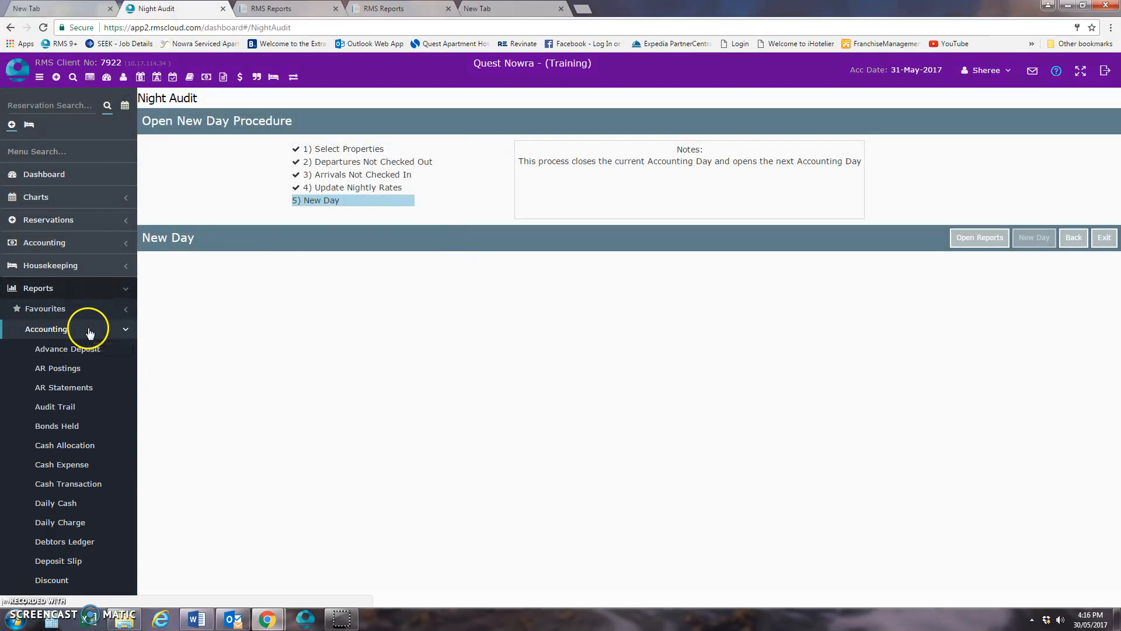
{"action": "left_click", "coordinate": [88, 549]}
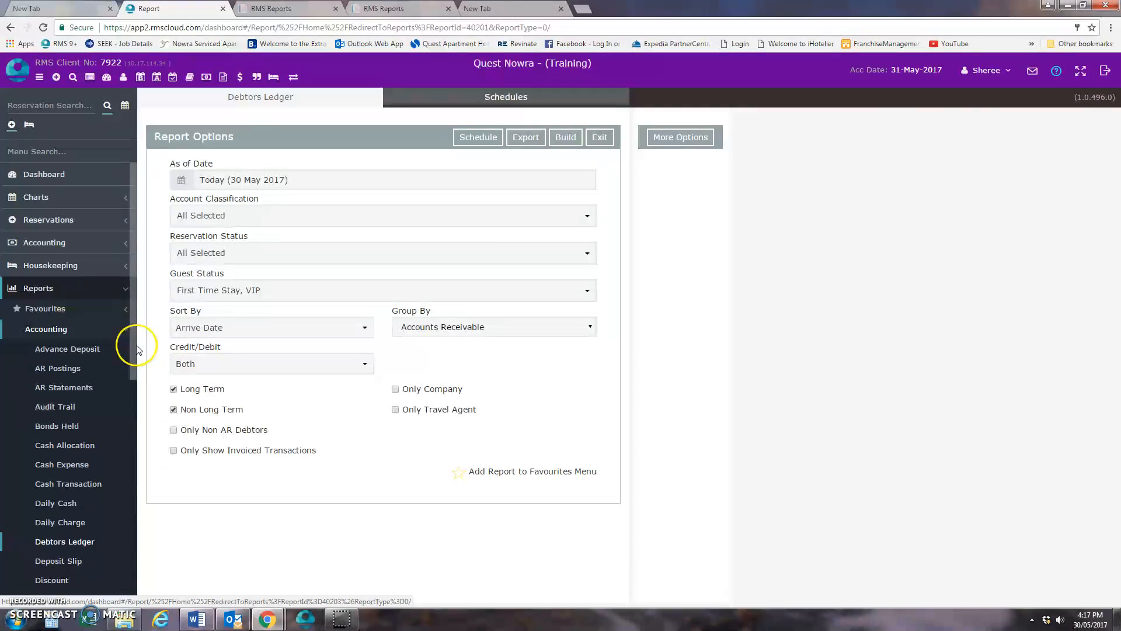
- Open the Reservation List report from the daily reports
{"action": "left_click", "coordinate": [81, 325]}
{"action": "left_click", "coordinate": [82, 288]}
{"action": "left_click", "coordinate": [82, 292]}
{"action": "left_click", "coordinate": [80, 349]}
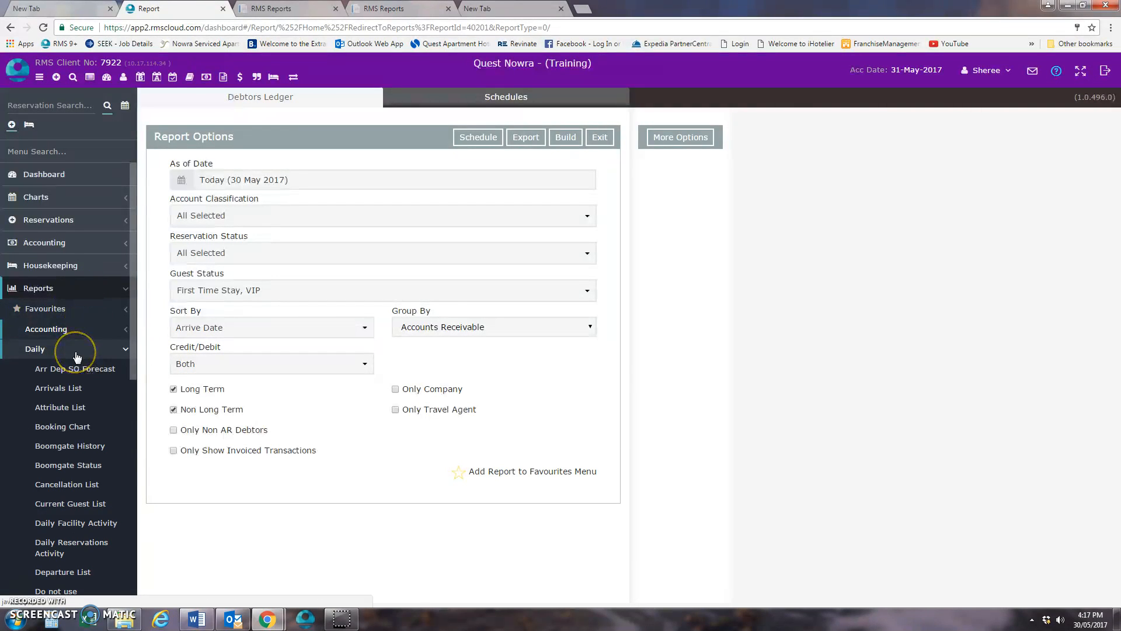
{"action": "scroll", "coordinate": [79, 432], "scroll_direction": "down", "scroll_amount": 5}
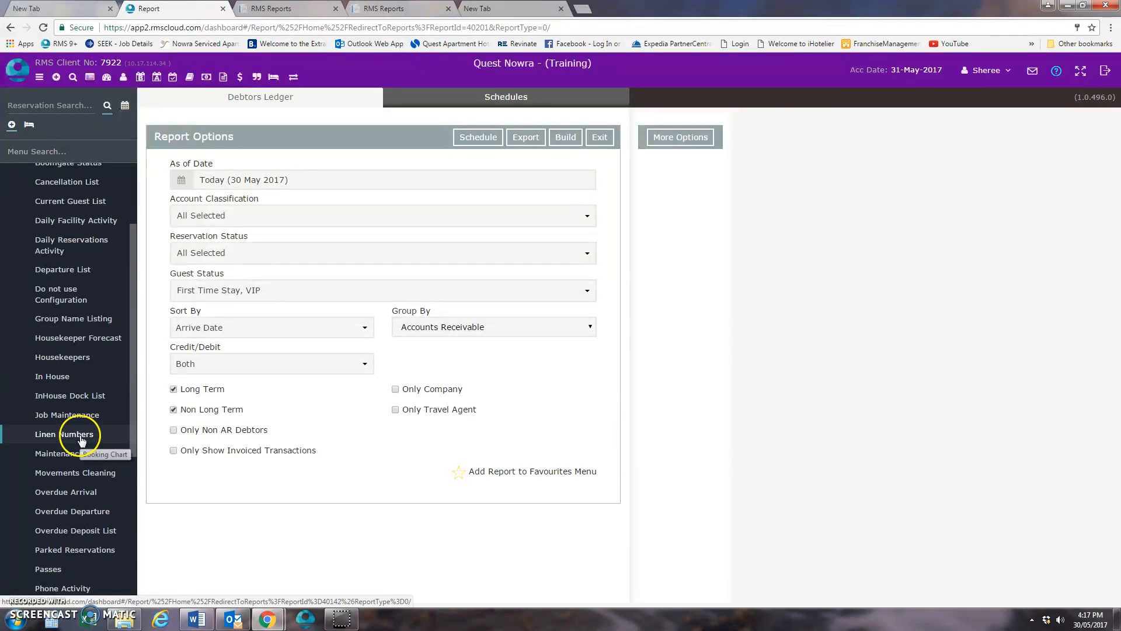
{"action": "scroll", "coordinate": [75, 369], "scroll_direction": "up", "scroll_amount": 1}
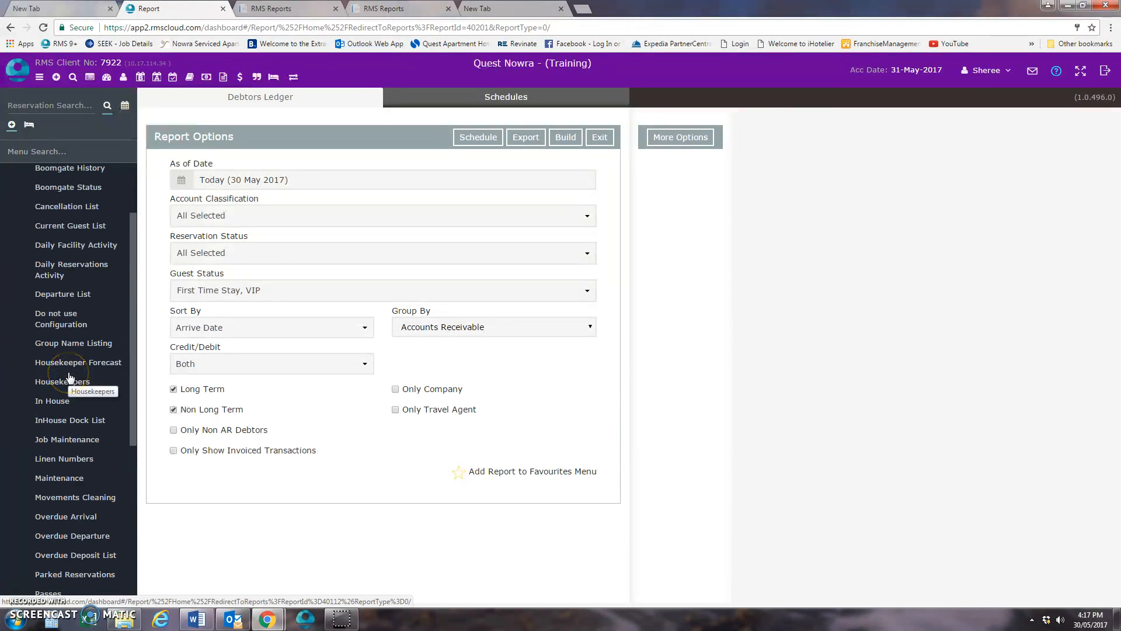
{"action": "left_click", "coordinate": [84, 366]}
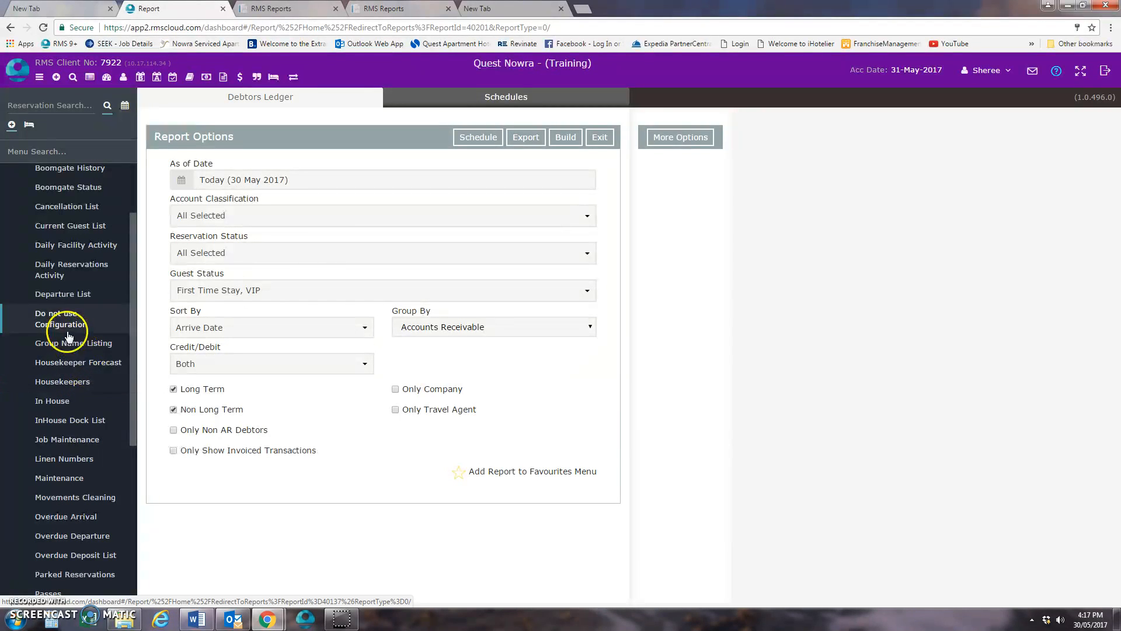
{"action": "scroll", "coordinate": [79, 409], "scroll_direction": "down", "scroll_amount": 5}
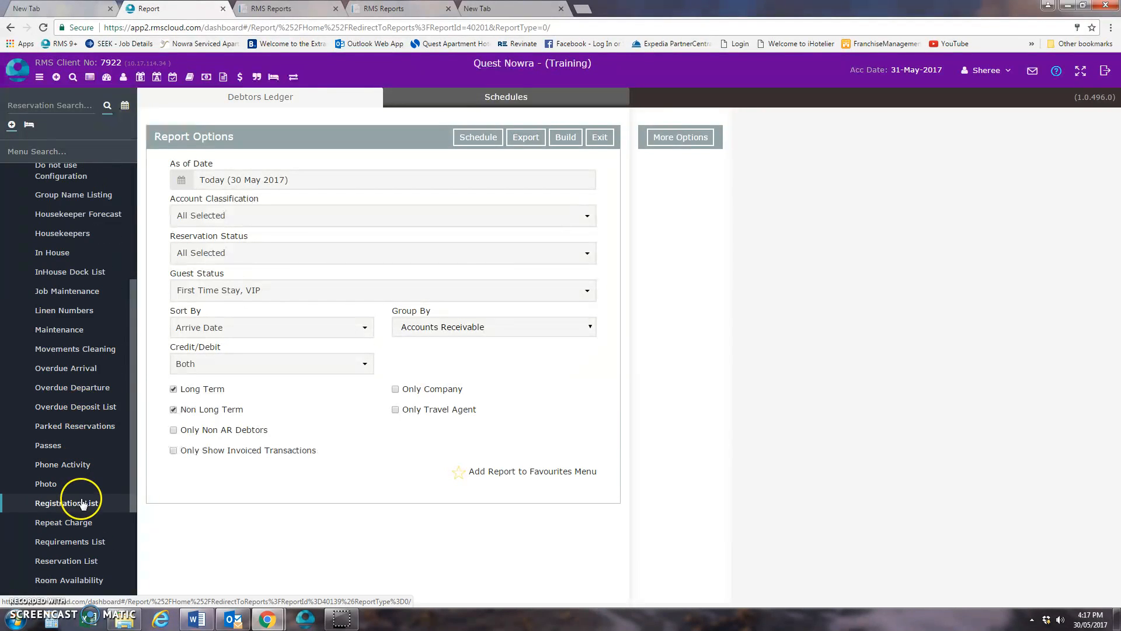
{"action": "left_click", "coordinate": [91, 560]}
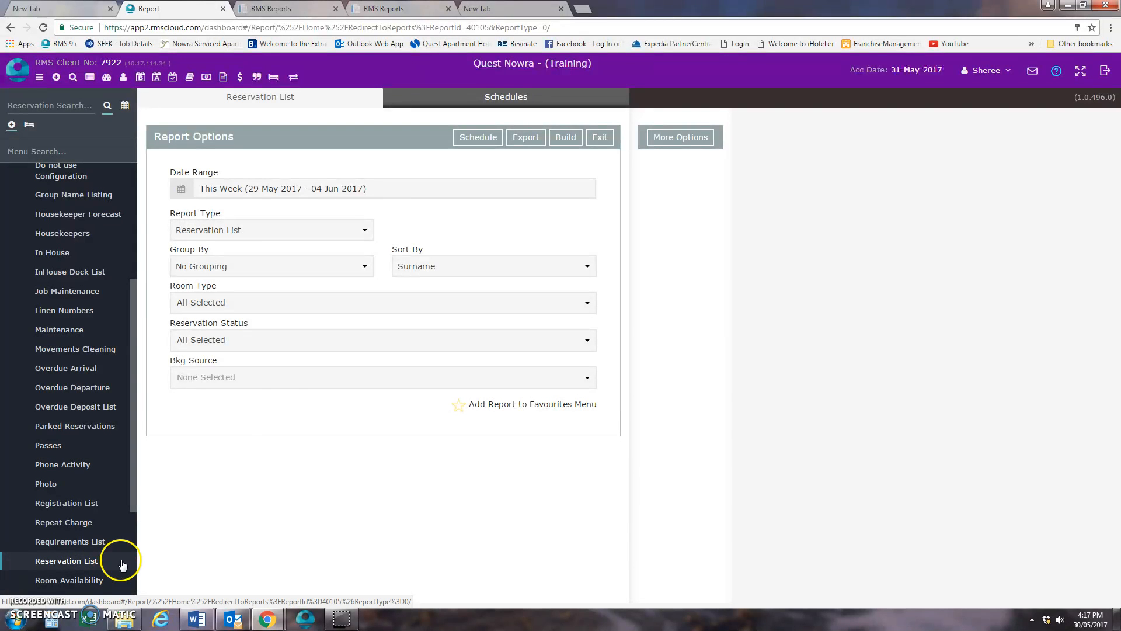
- Set the Reservation List date range to today, 30 May 2017, and limit the reservation status to Arrived
{"action": "left_click", "coordinate": [240, 188]}
{"action": "left_click", "coordinate": [287, 211]}
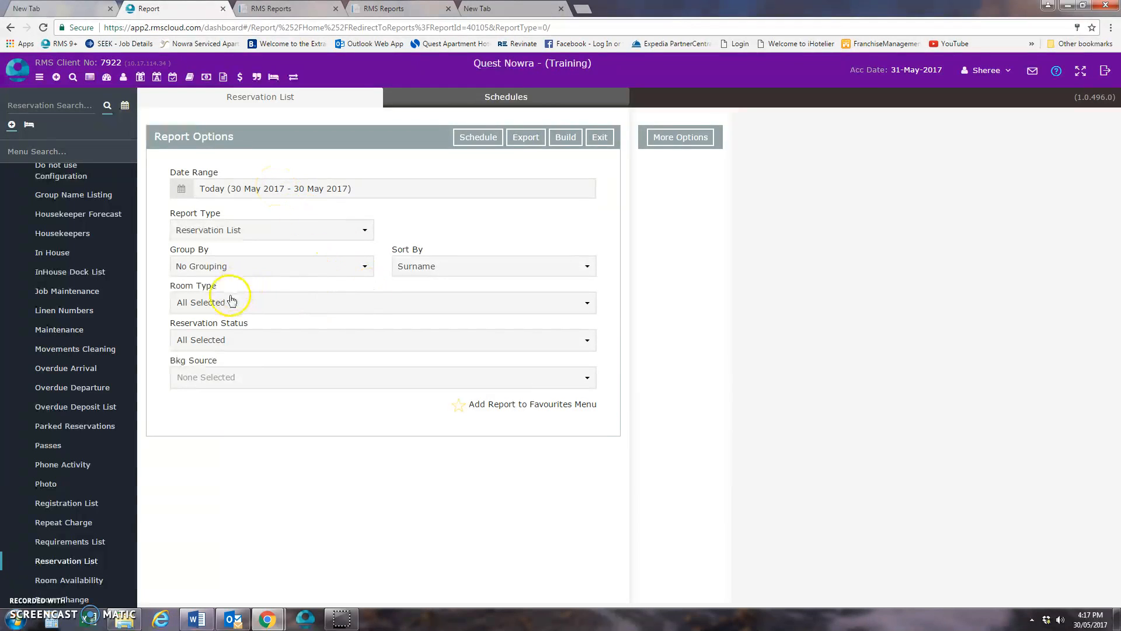
{"action": "left_click", "coordinate": [215, 341]}
{"action": "left_click", "coordinate": [180, 388]}
{"action": "left_click", "coordinate": [177, 401]}
{"action": "left_click", "coordinate": [164, 407]}
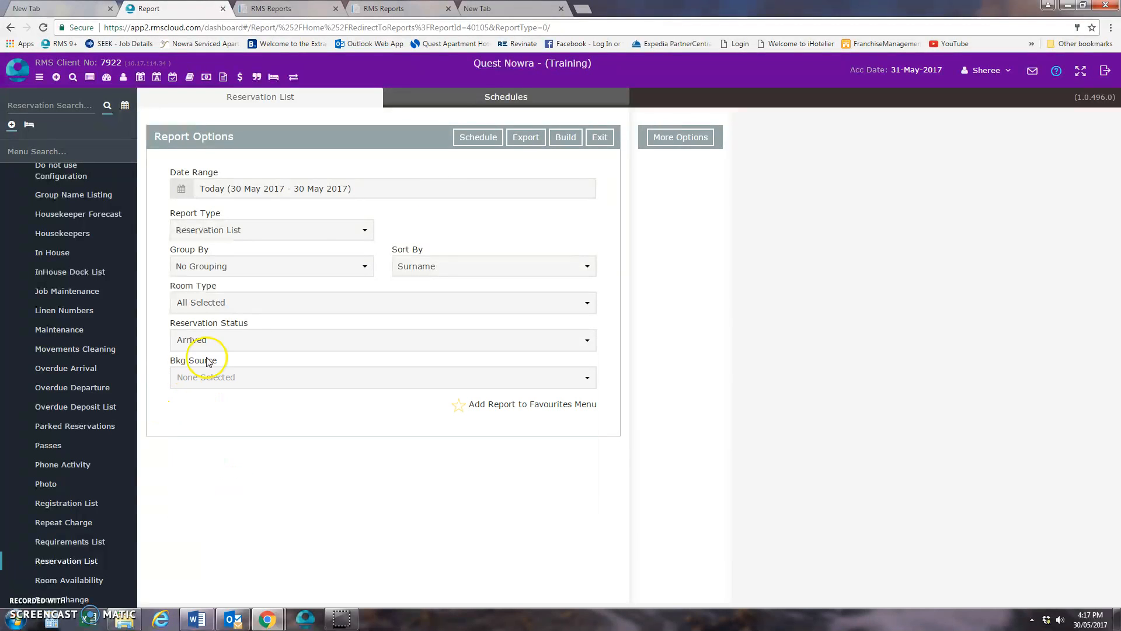
- Include vehicle regos in the notes of the Reservation List, build the report, and close it after viewing
{"action": "left_click", "coordinate": [680, 136]}
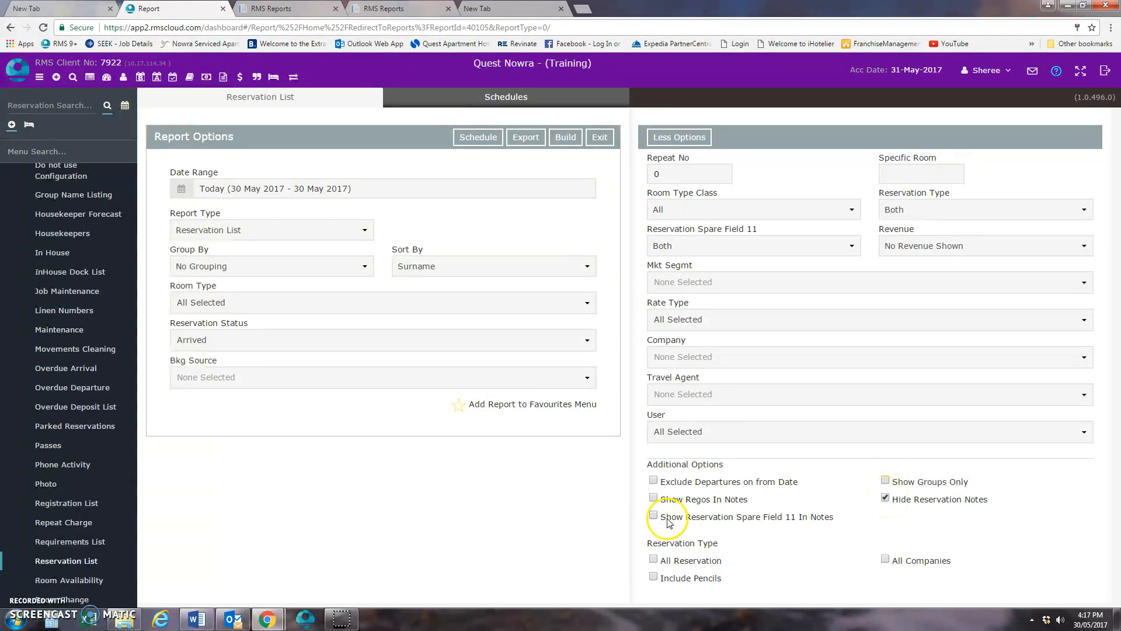
{"action": "left_click", "coordinate": [654, 499]}
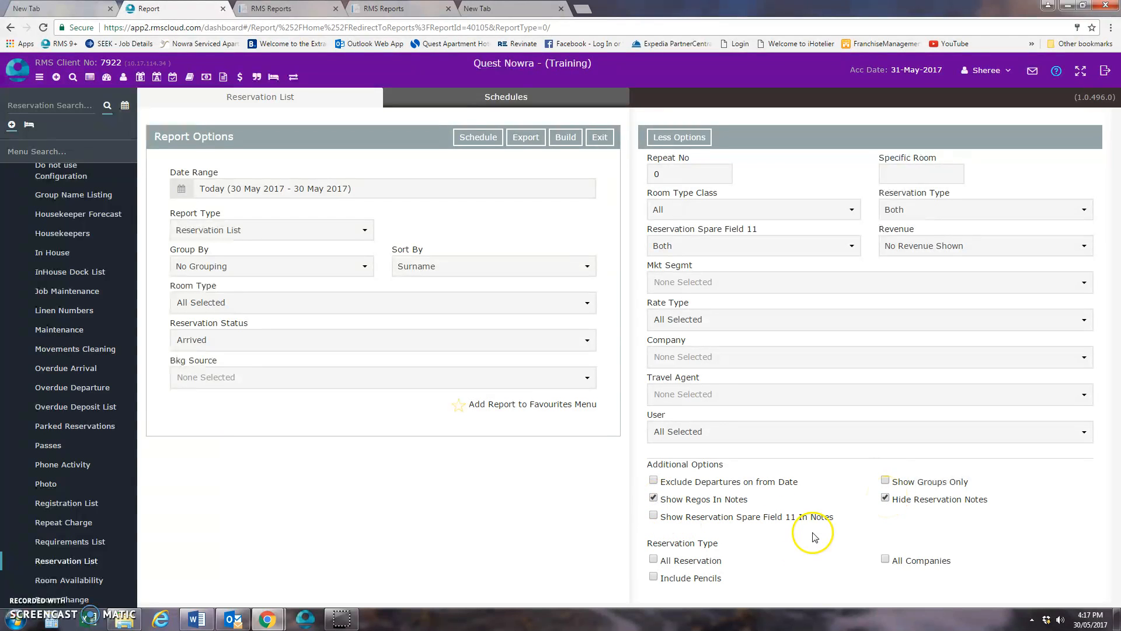
{"action": "left_click", "coordinate": [565, 137]}
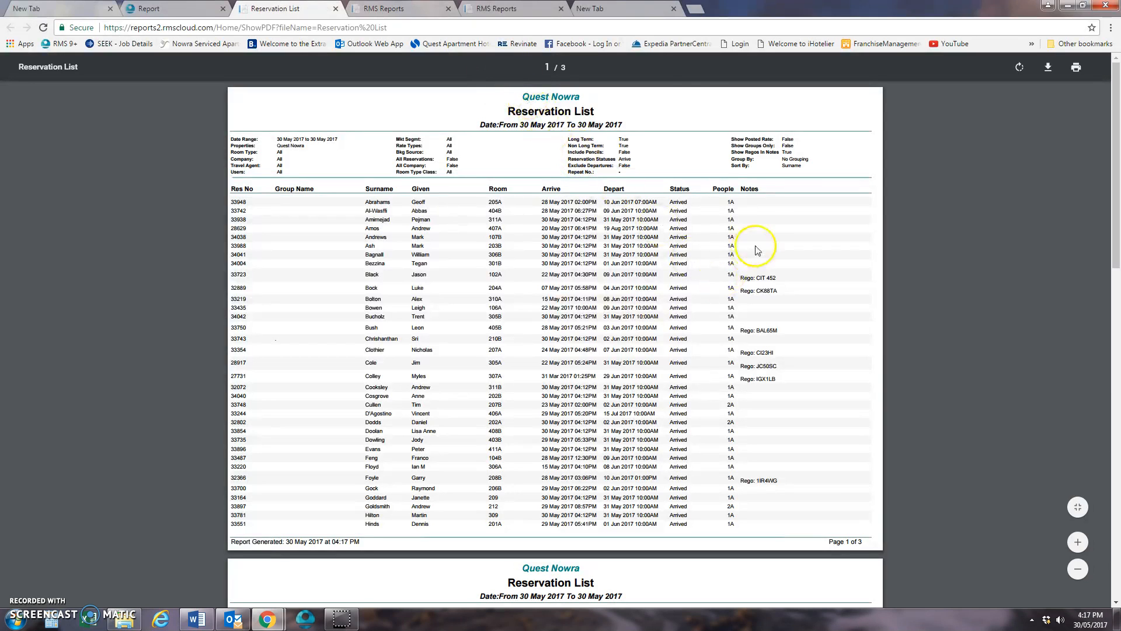
{"action": "right_click", "coordinate": [336, 159]}
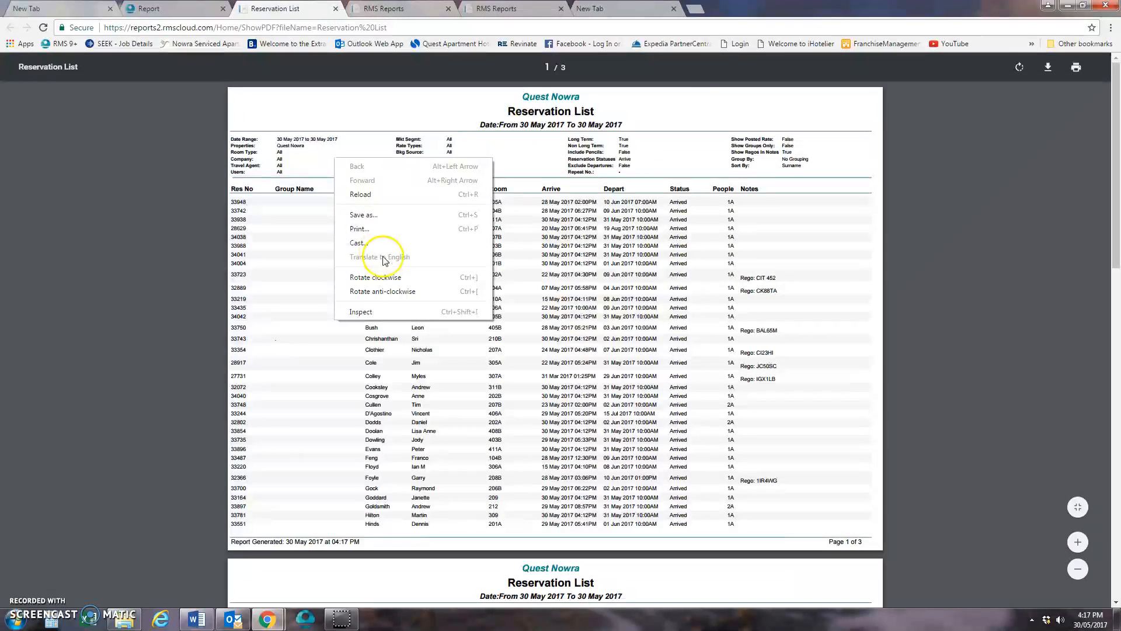
{"action": "left_click", "coordinate": [310, 141]}
{"action": "left_click", "coordinate": [336, 9]}
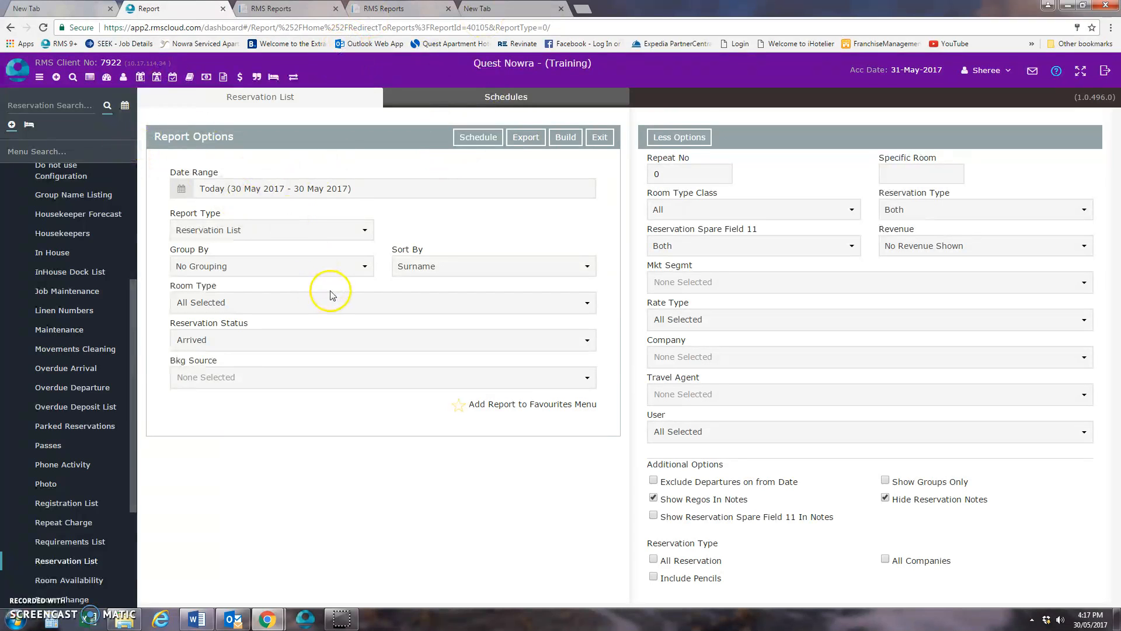
- Open the To Do Chart and display it in full screen
{"action": "scroll", "coordinate": [70, 283], "scroll_direction": "up", "scroll_amount": 7}
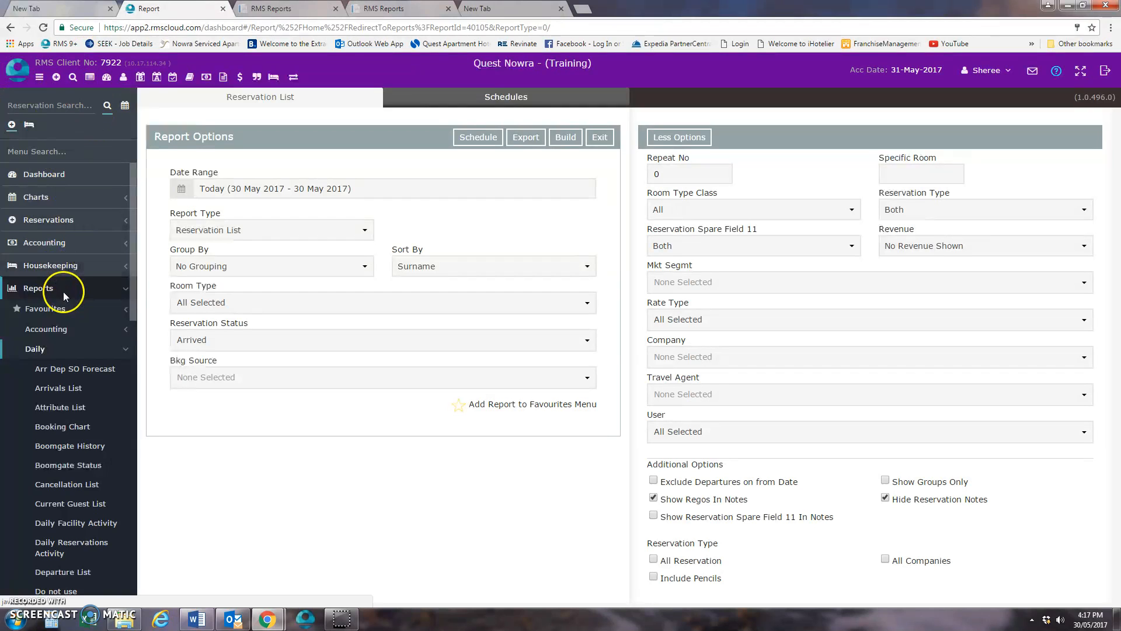
{"action": "left_click", "coordinate": [63, 292]}
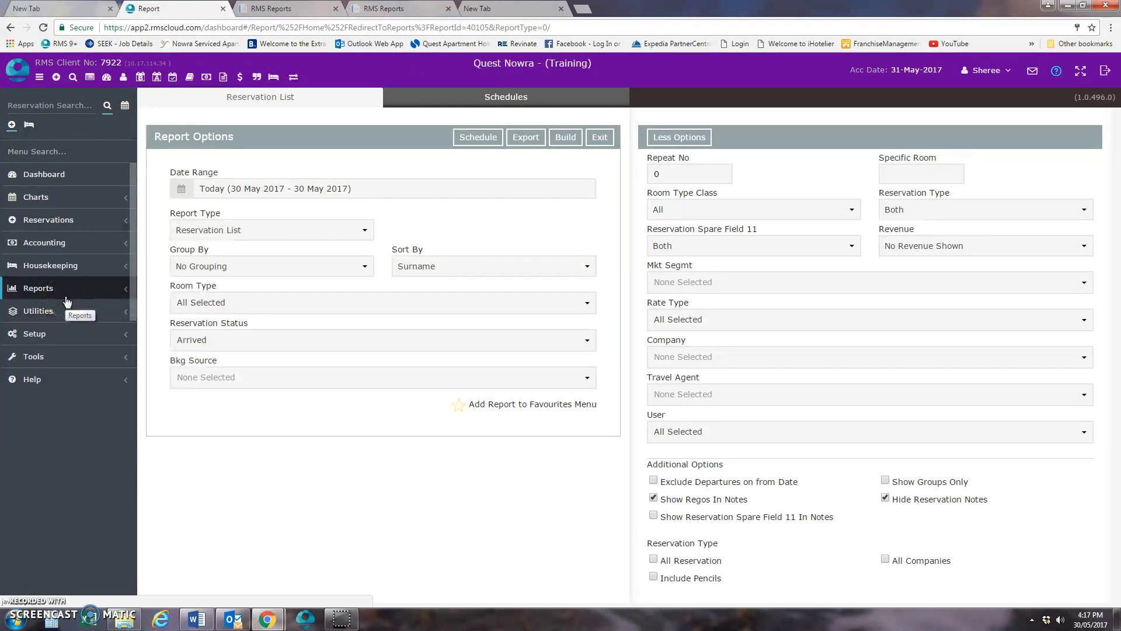
{"action": "left_click", "coordinate": [62, 197]}
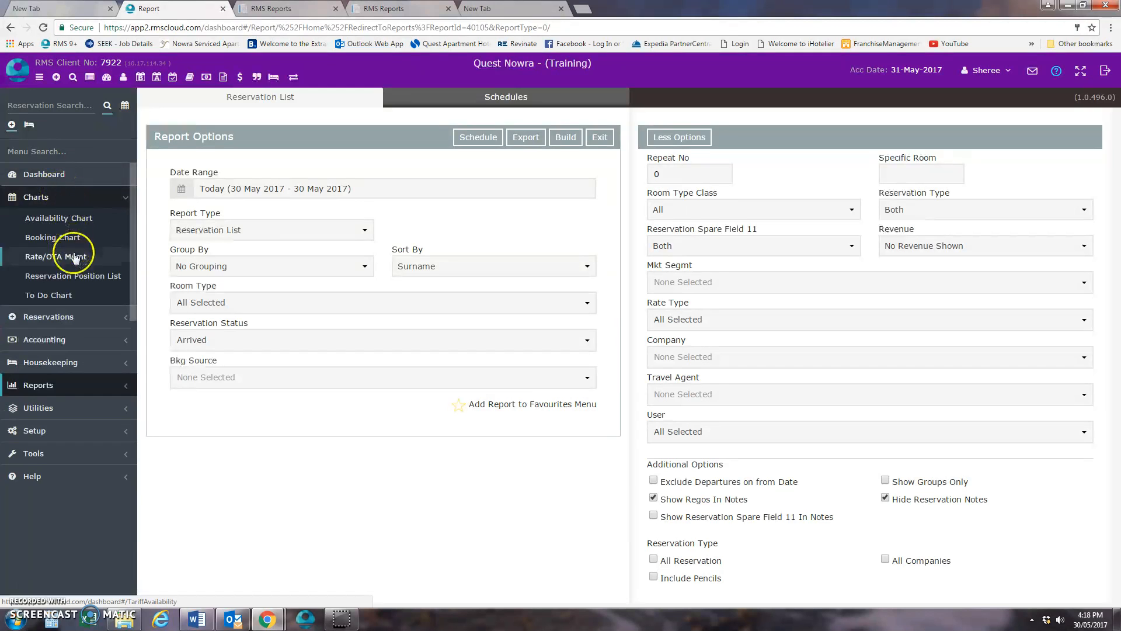
{"action": "left_click", "coordinate": [64, 295]}
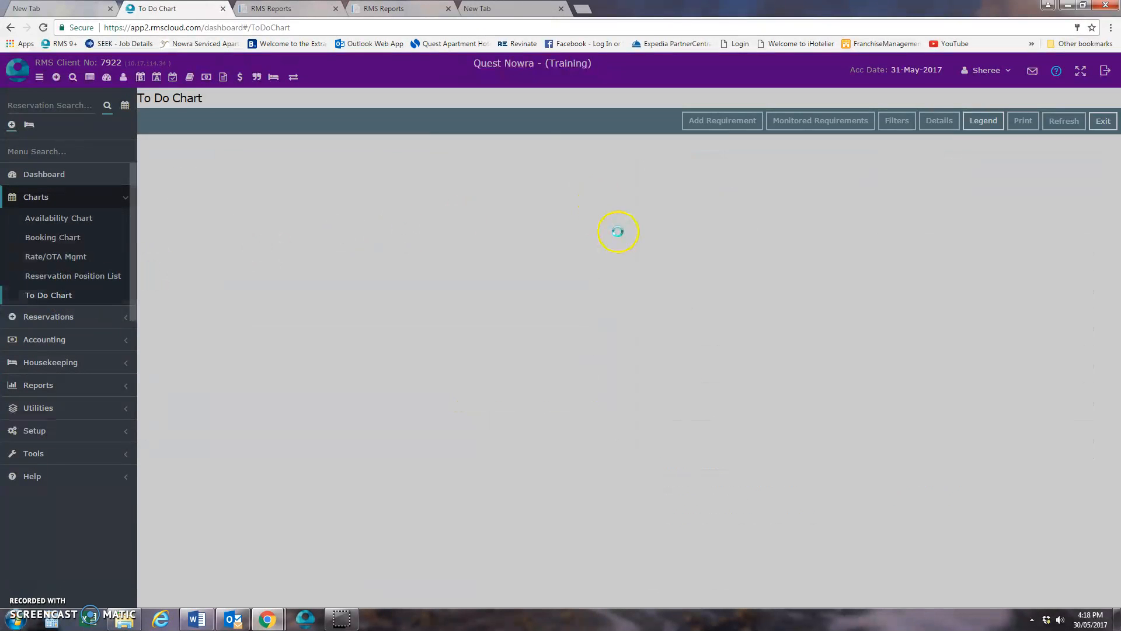
{"action": "scroll", "coordinate": [389, 415], "scroll_direction": "down", "scroll_amount": 2}
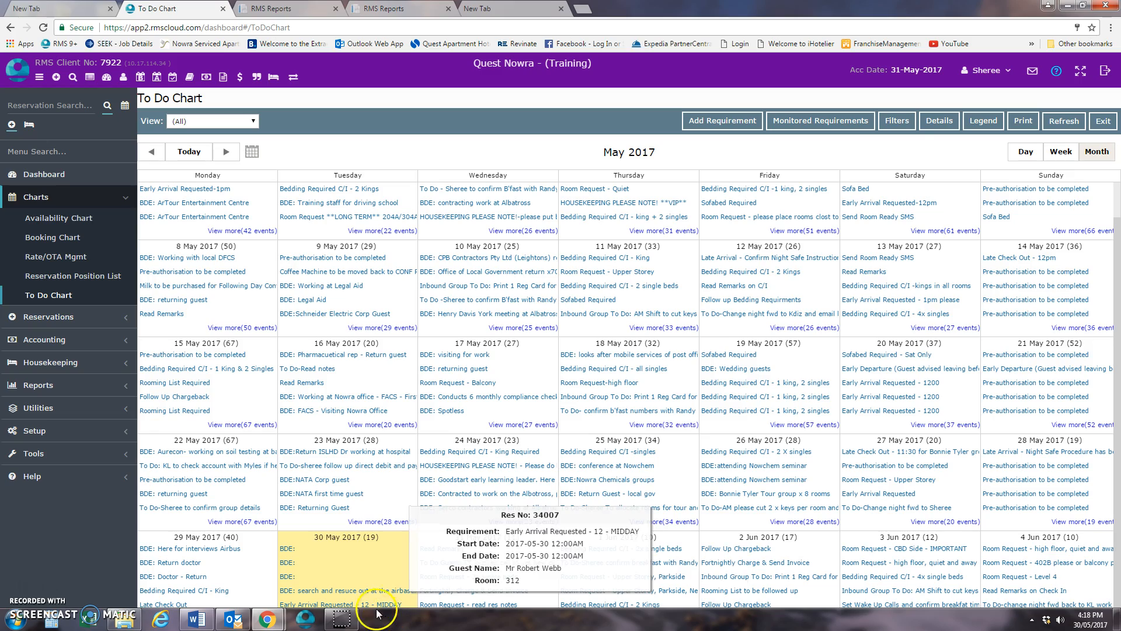
{"action": "left_click", "coordinate": [1081, 71]}
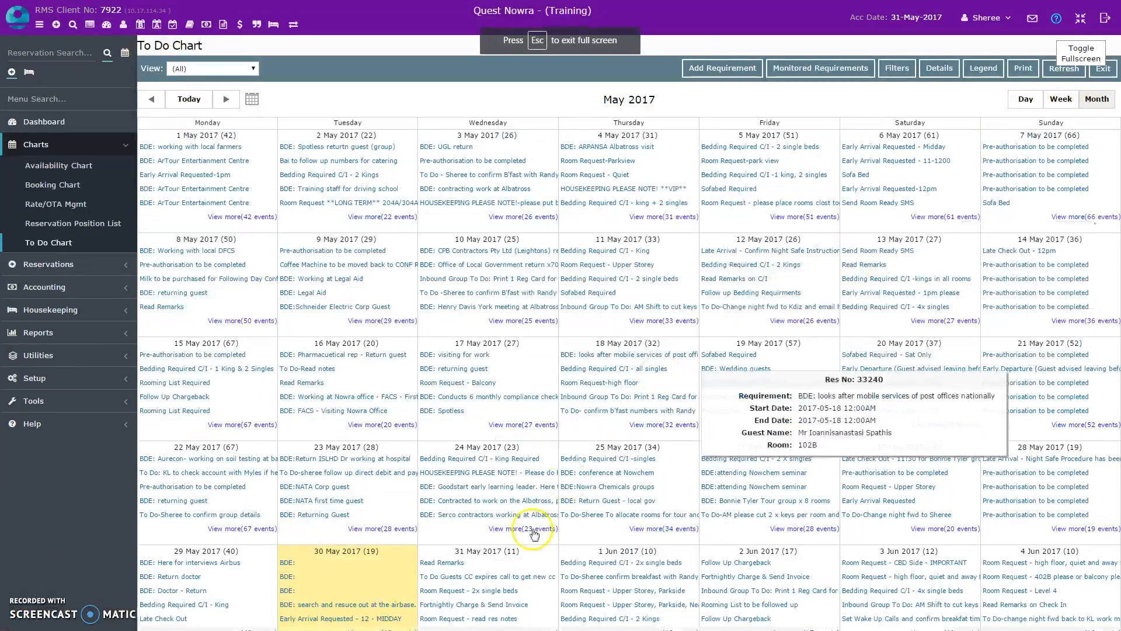
- Open the day requirements for 30 May 2017 and build a requirements report for that date with only BDE: selected
{"action": "left_click", "coordinate": [388, 622]}
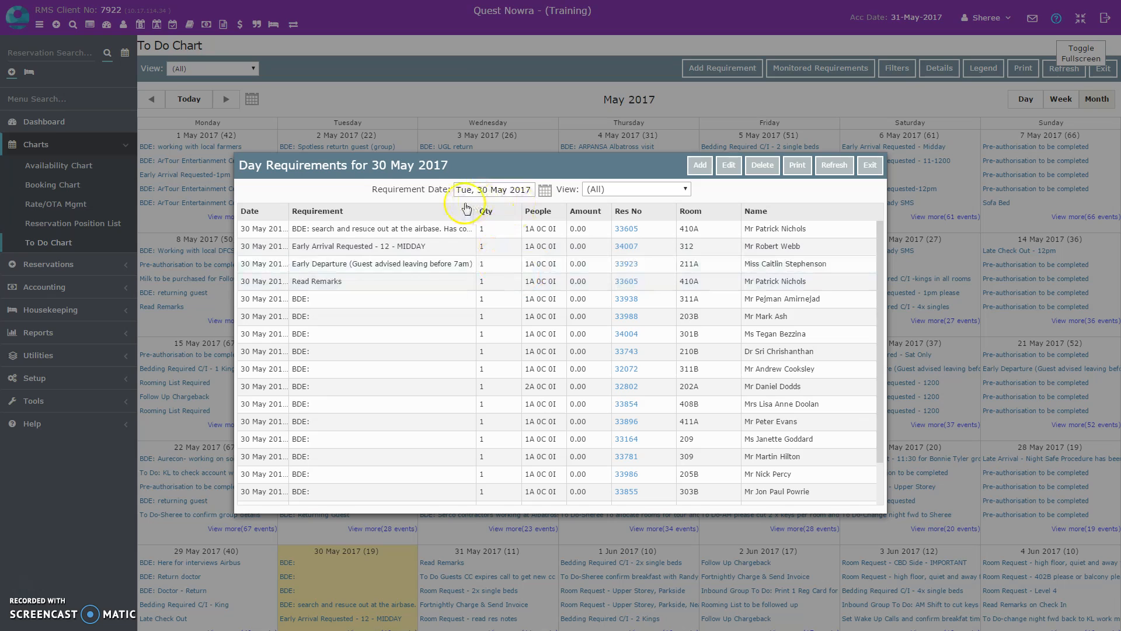
{"action": "left_click", "coordinate": [617, 190]}
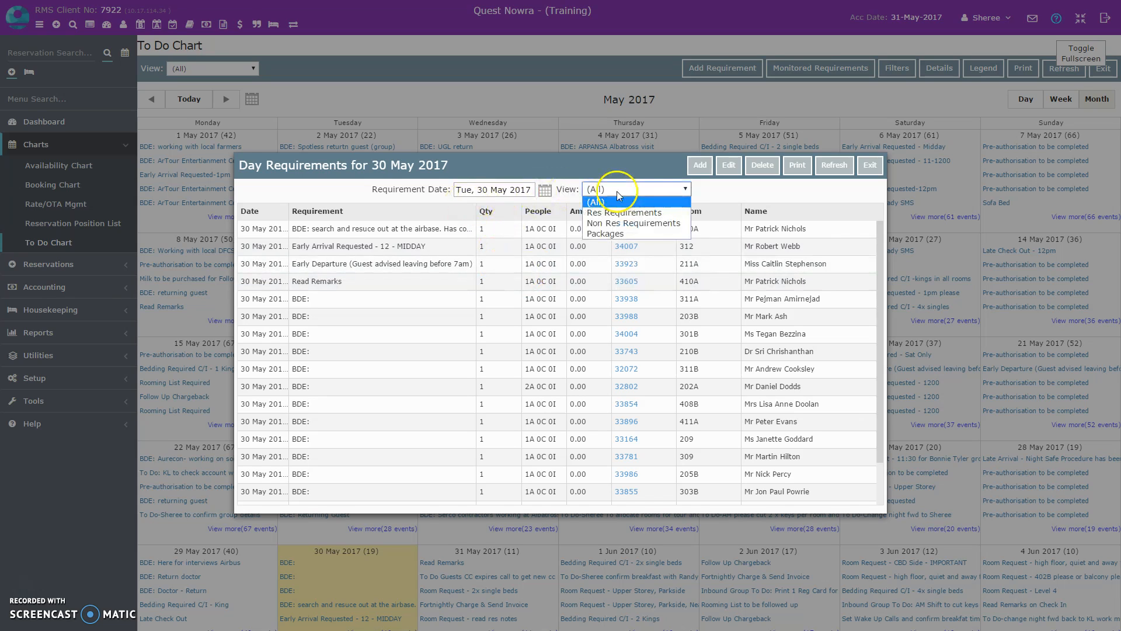
{"action": "left_click", "coordinate": [621, 188]}
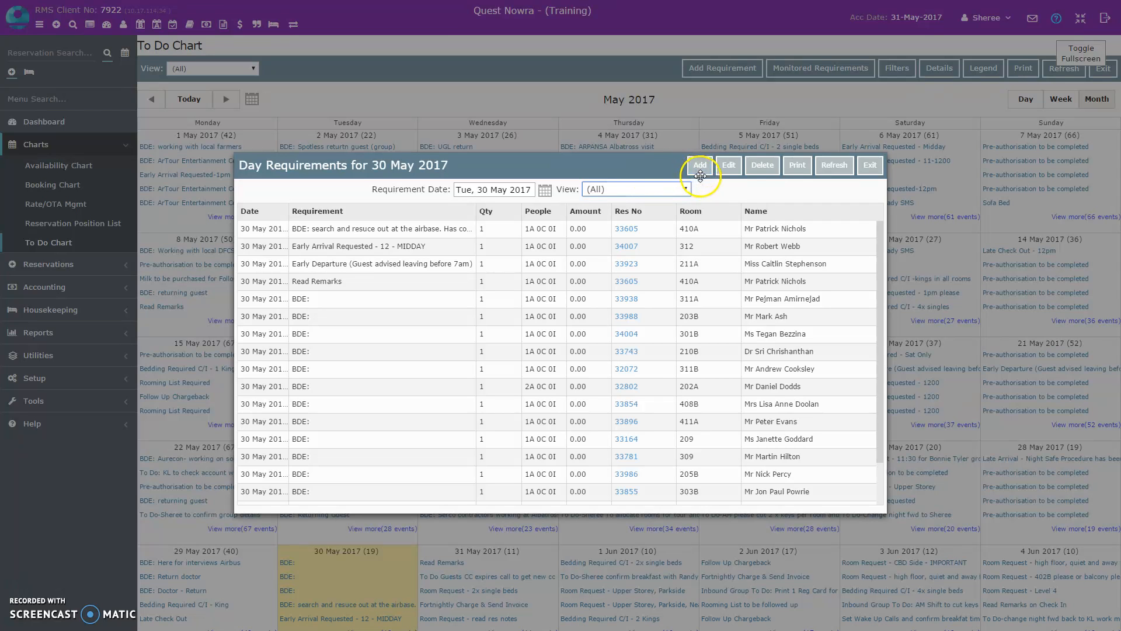
{"action": "left_click", "coordinate": [796, 165]}
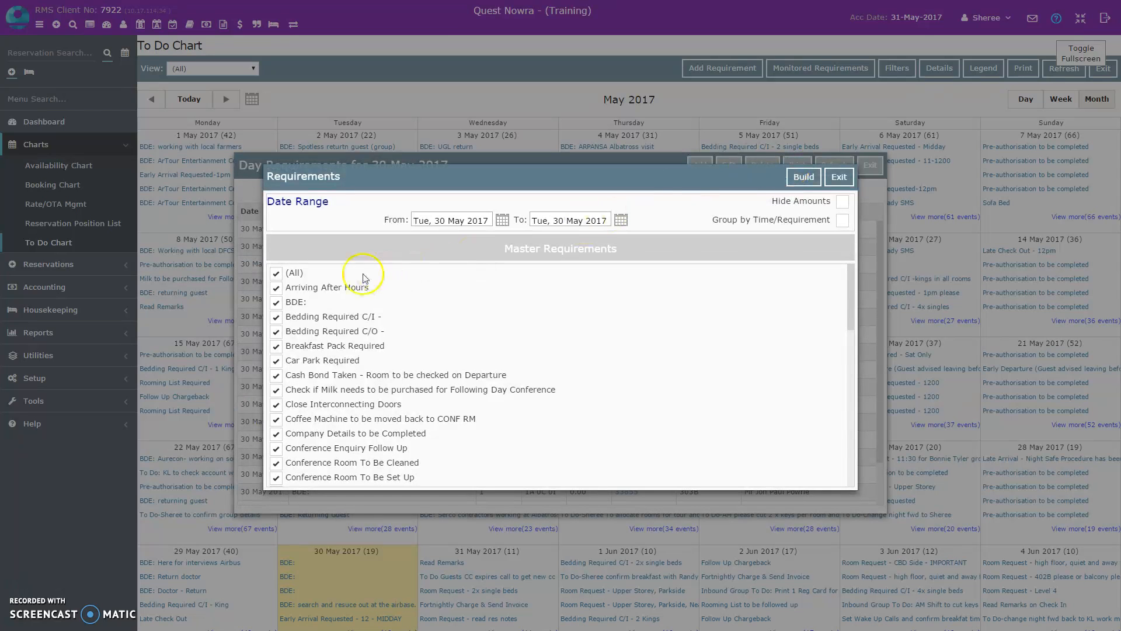
{"action": "left_click", "coordinate": [276, 273]}
{"action": "left_click", "coordinate": [276, 302]}
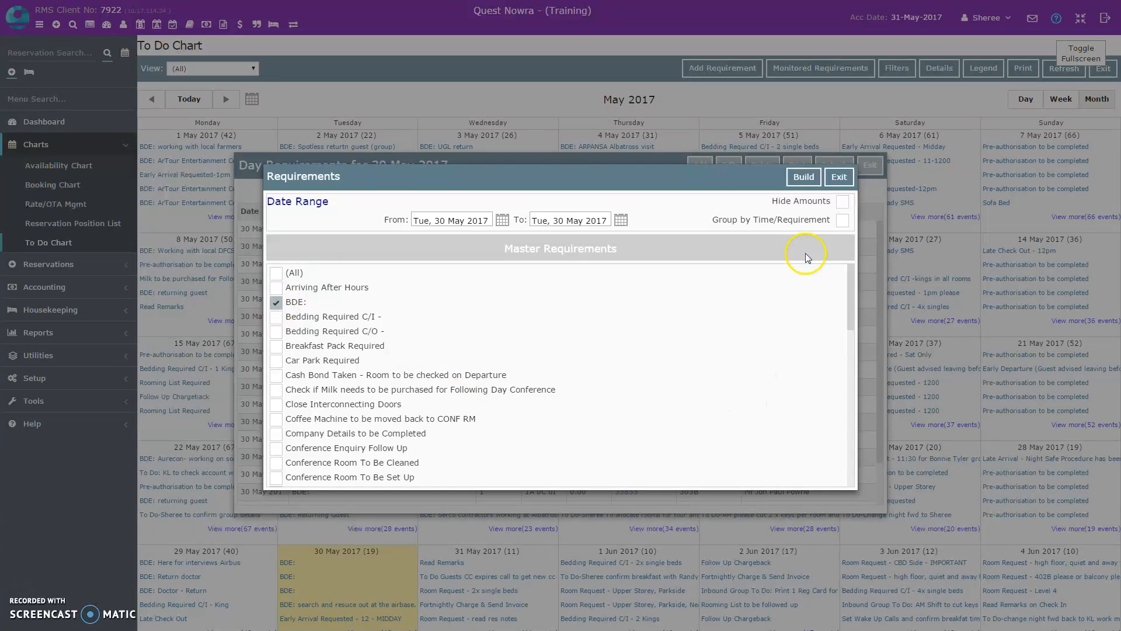
{"action": "left_click", "coordinate": [804, 176]}
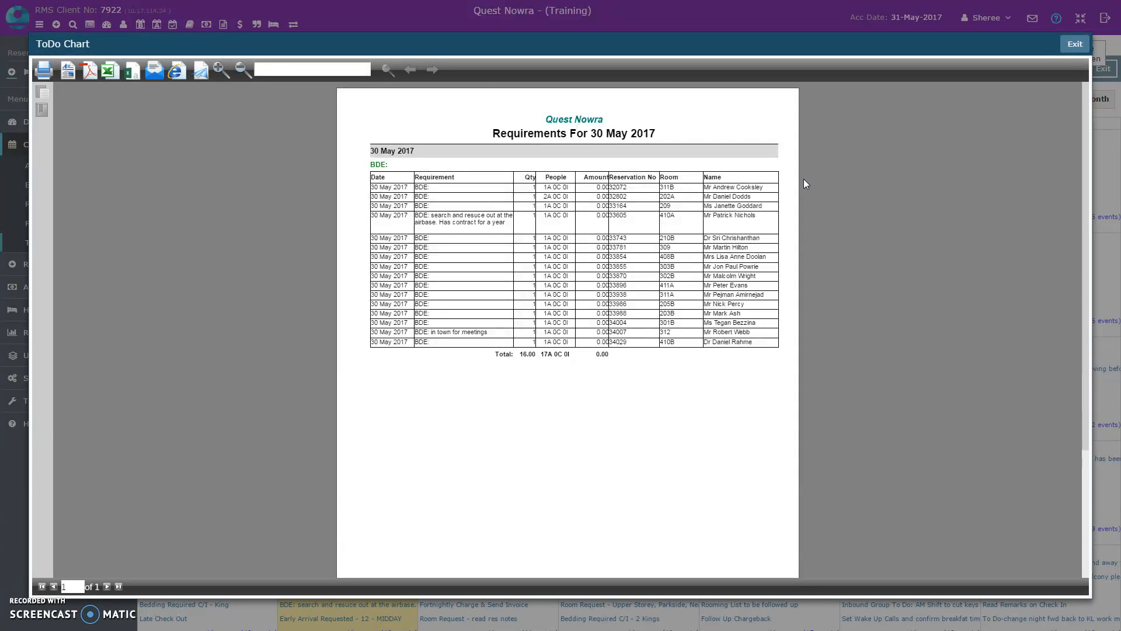
- Close the BDE requirements report and both requirements windows to return to the To Do Chart
{"action": "right_click", "coordinate": [551, 226]}
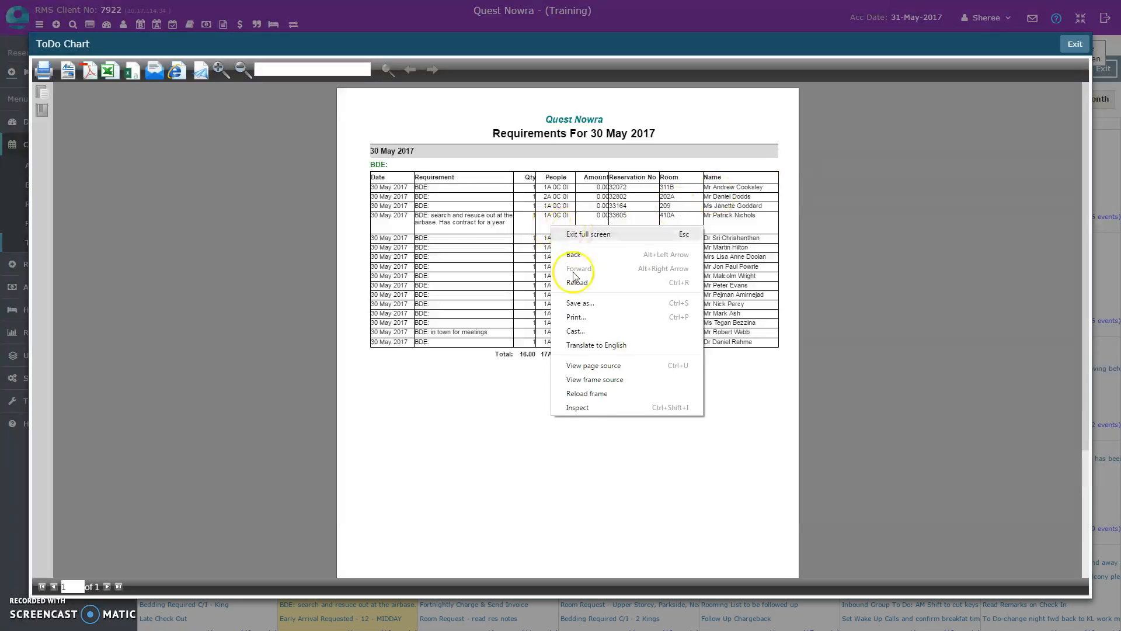
{"action": "left_click", "coordinate": [375, 114]}
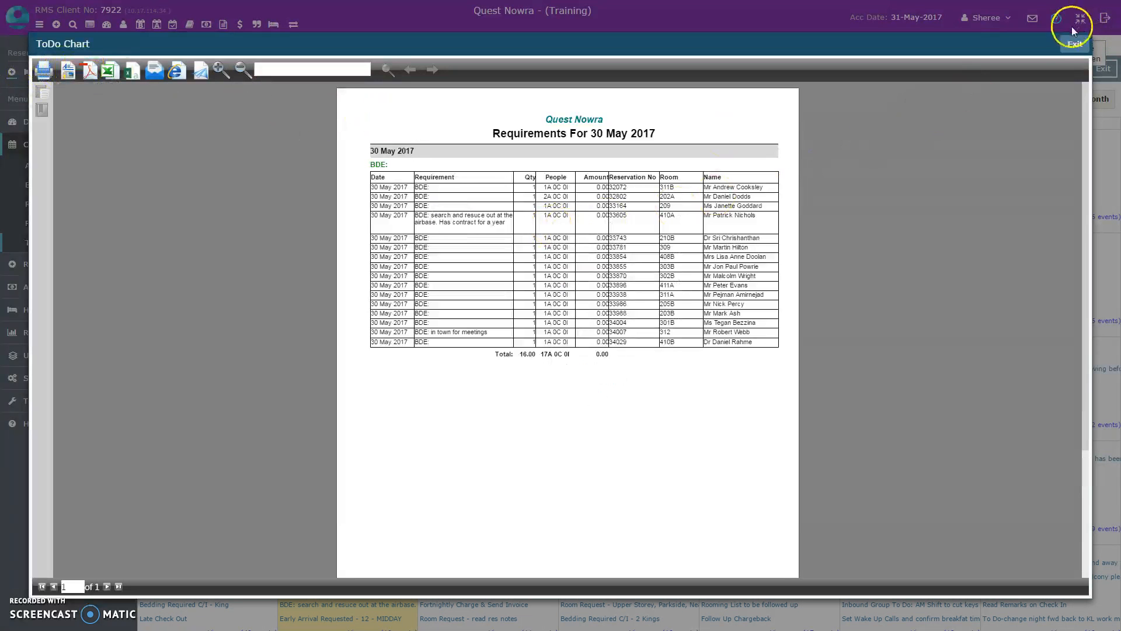
{"action": "left_click", "coordinate": [1073, 49]}
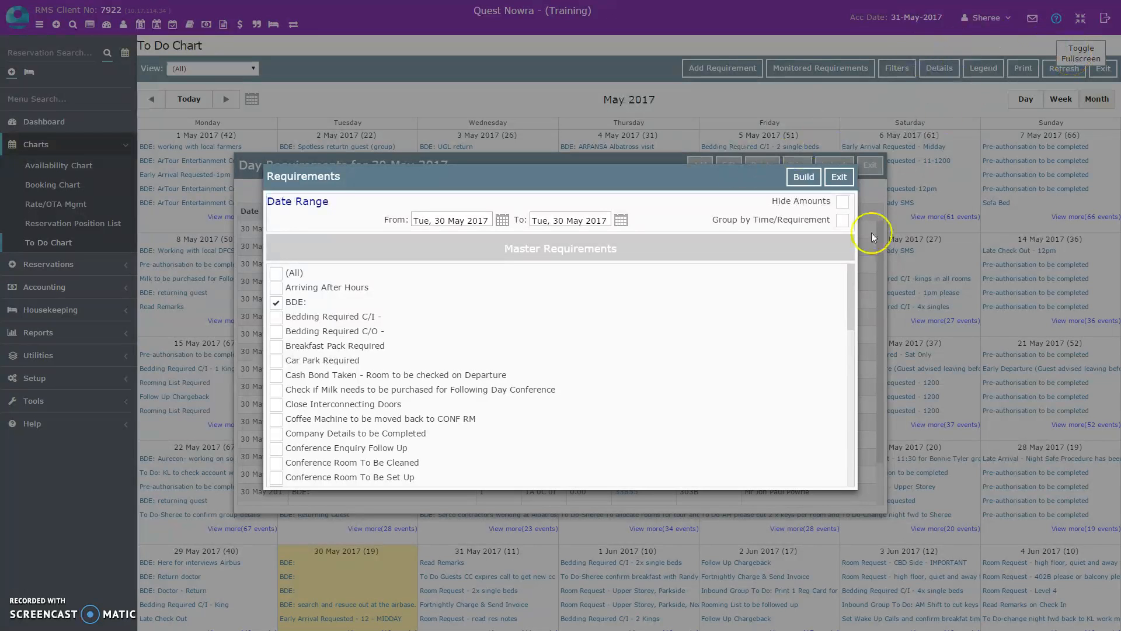
{"action": "left_click", "coordinate": [839, 176]}
{"action": "left_click", "coordinate": [869, 166]}
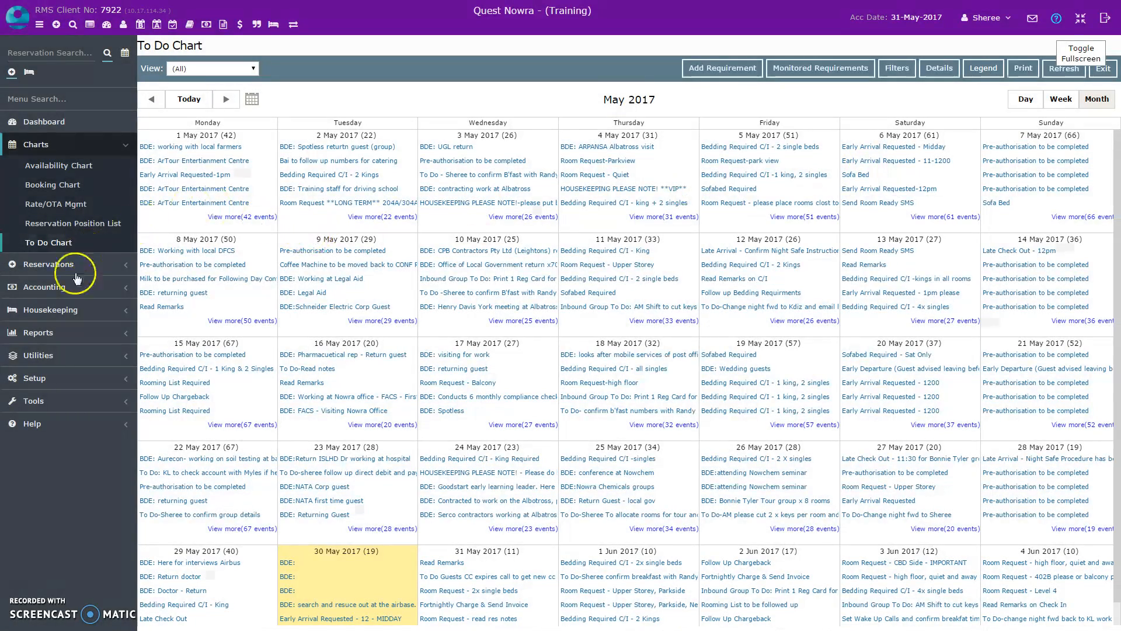
- Open the Projected Forecast report from the management statistics reports
{"action": "left_click", "coordinate": [58, 146]}
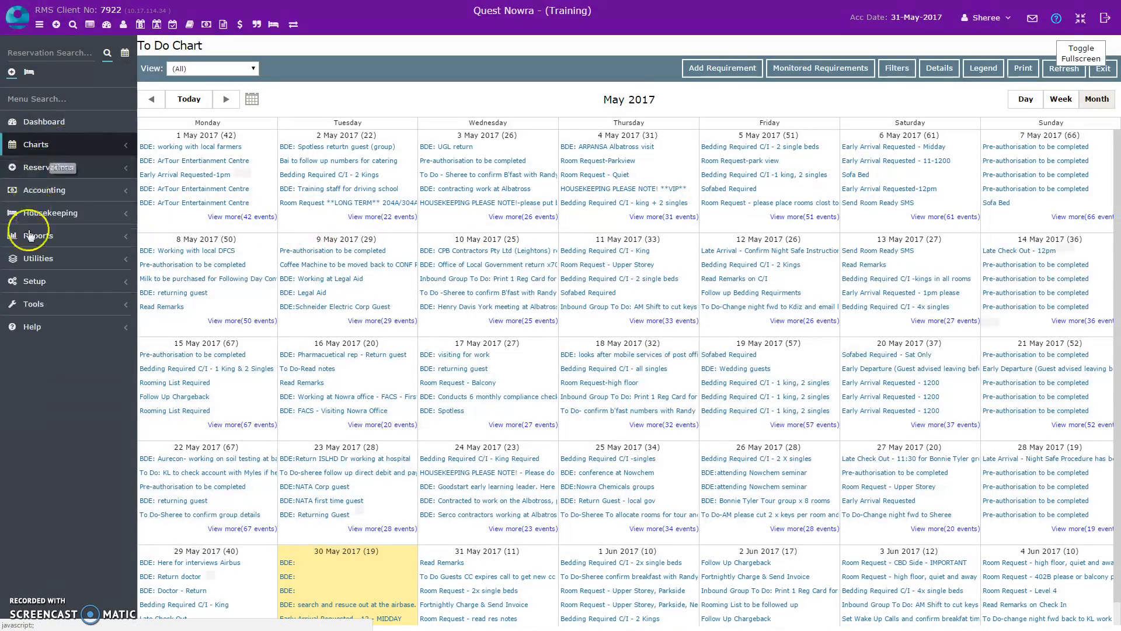
{"action": "left_click", "coordinate": [77, 237]}
{"action": "left_click", "coordinate": [73, 314]}
{"action": "left_click", "coordinate": [87, 296]}
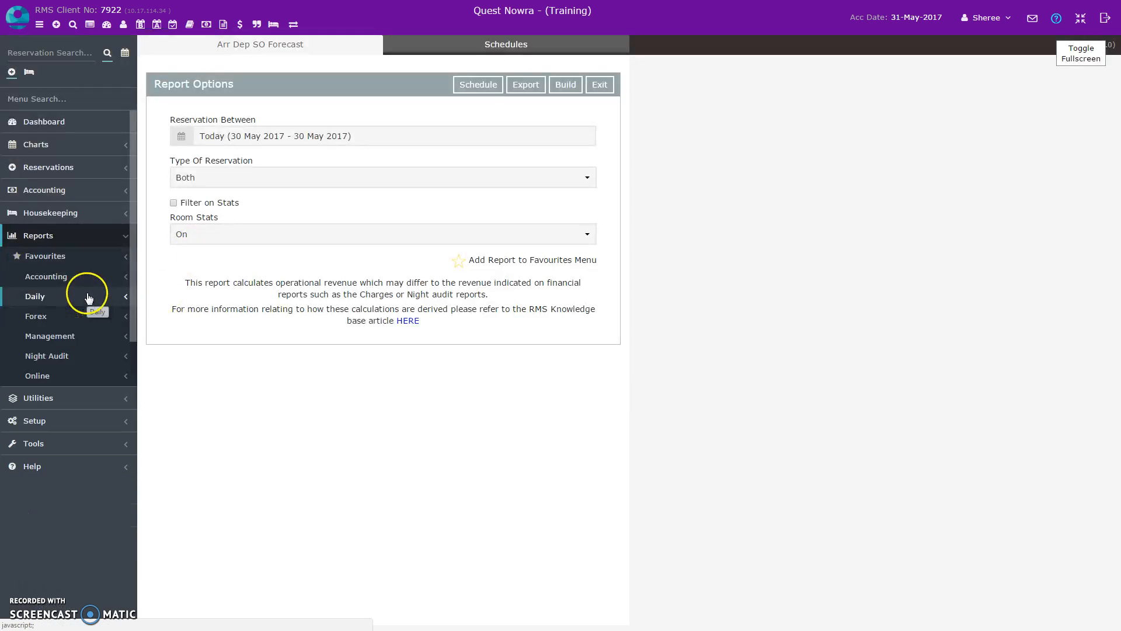
{"action": "left_click", "coordinate": [84, 338]}
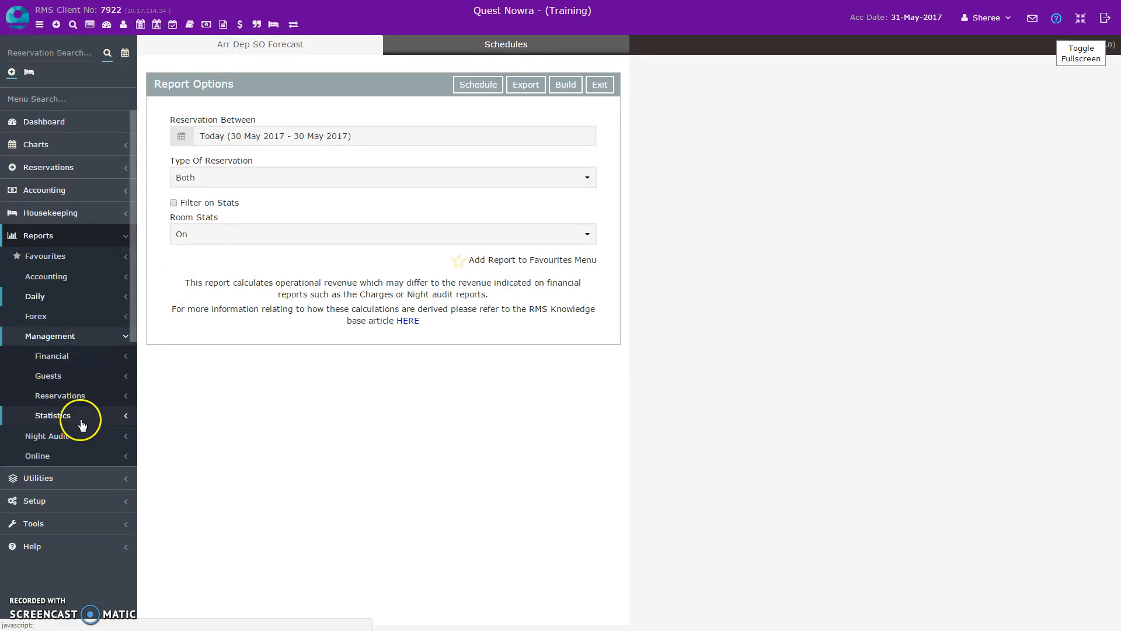
{"action": "left_click", "coordinate": [82, 416]}
{"action": "scroll", "coordinate": [82, 426], "scroll_direction": "down", "scroll_amount": 2}
{"action": "scroll", "coordinate": [85, 422], "scroll_direction": "down", "scroll_amount": 1}
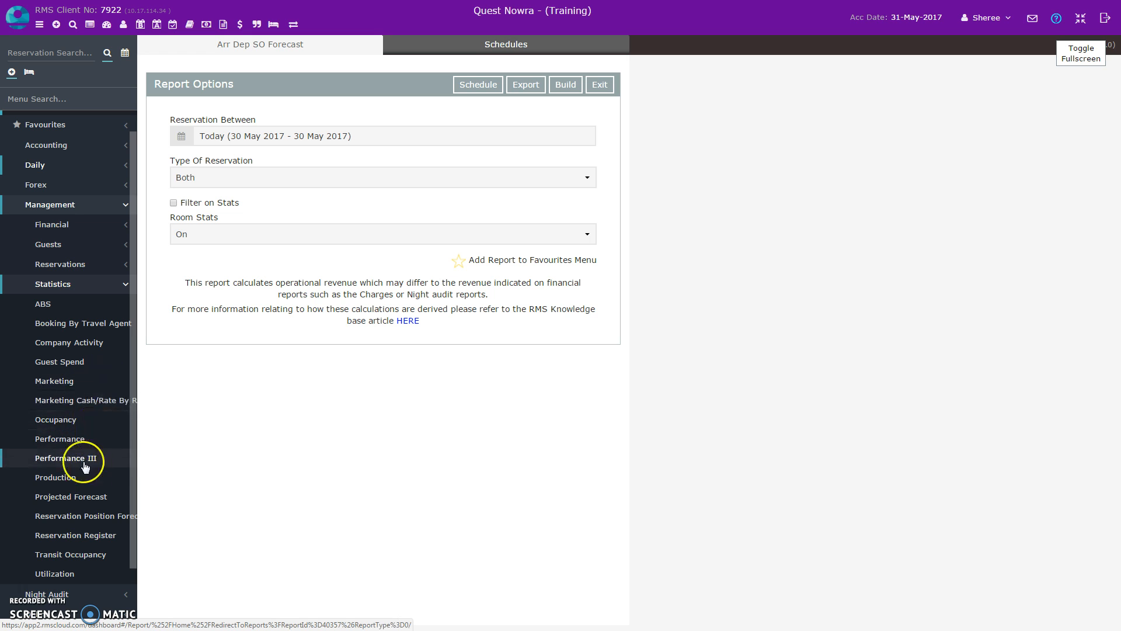
{"action": "left_click", "coordinate": [94, 497]}
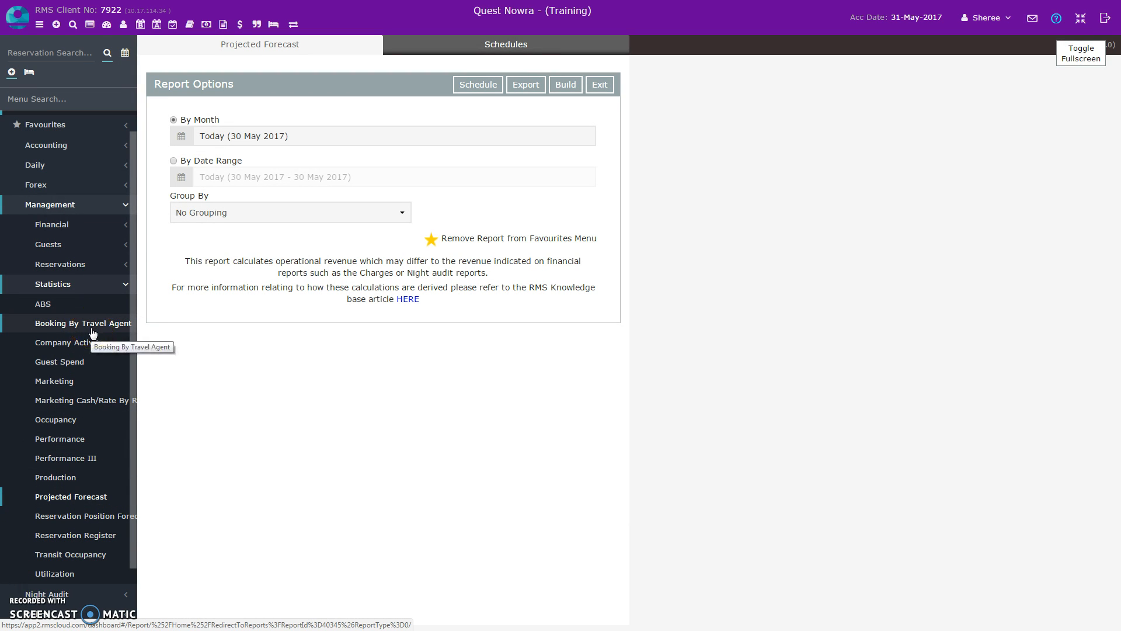
{"action": "scroll", "coordinate": [120, 188], "scroll_direction": "up", "scroll_amount": 1}
{"action": "scroll", "coordinate": [127, 242], "scroll_direction": "down", "scroll_amount": 2}
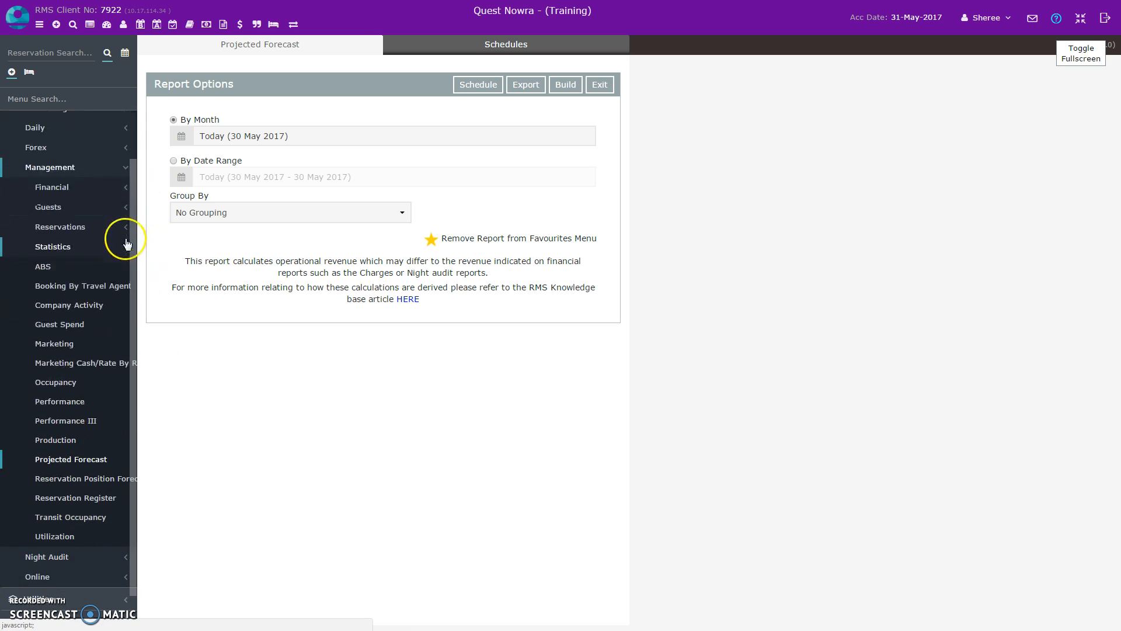
- Open the Rate/OTA Management chart and bring up its control panel of current and future restrictions
{"action": "scroll", "coordinate": [131, 222], "scroll_direction": "up", "scroll_amount": 4}
{"action": "scroll", "coordinate": [35, 190], "scroll_direction": "up", "scroll_amount": 5}
{"action": "left_click", "coordinate": [51, 169]}
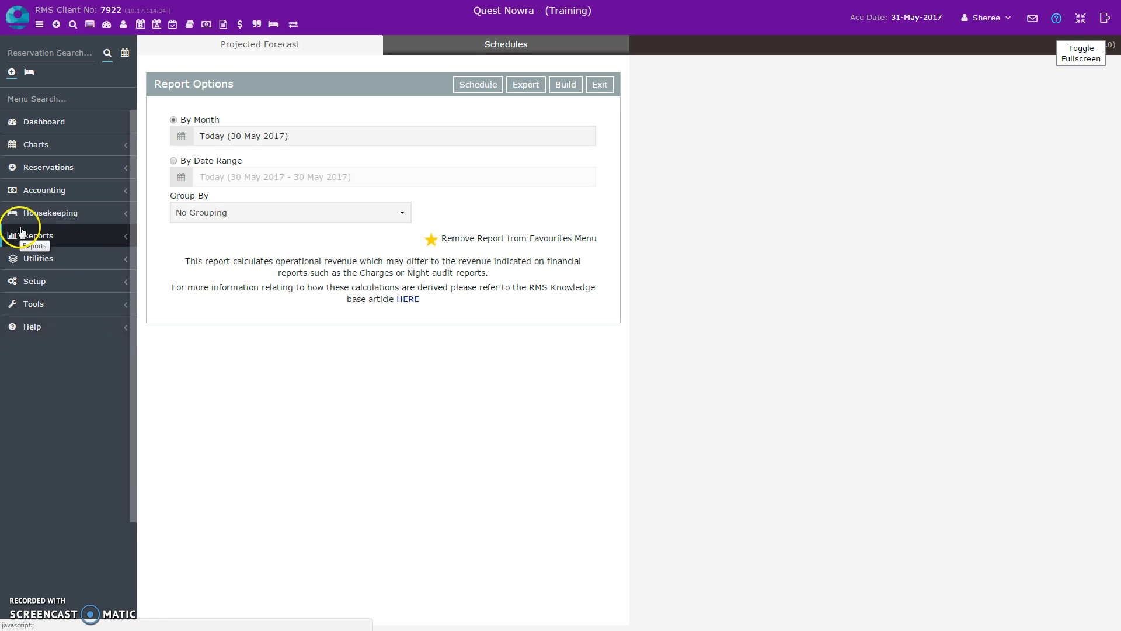
{"action": "left_click", "coordinate": [44, 146]}
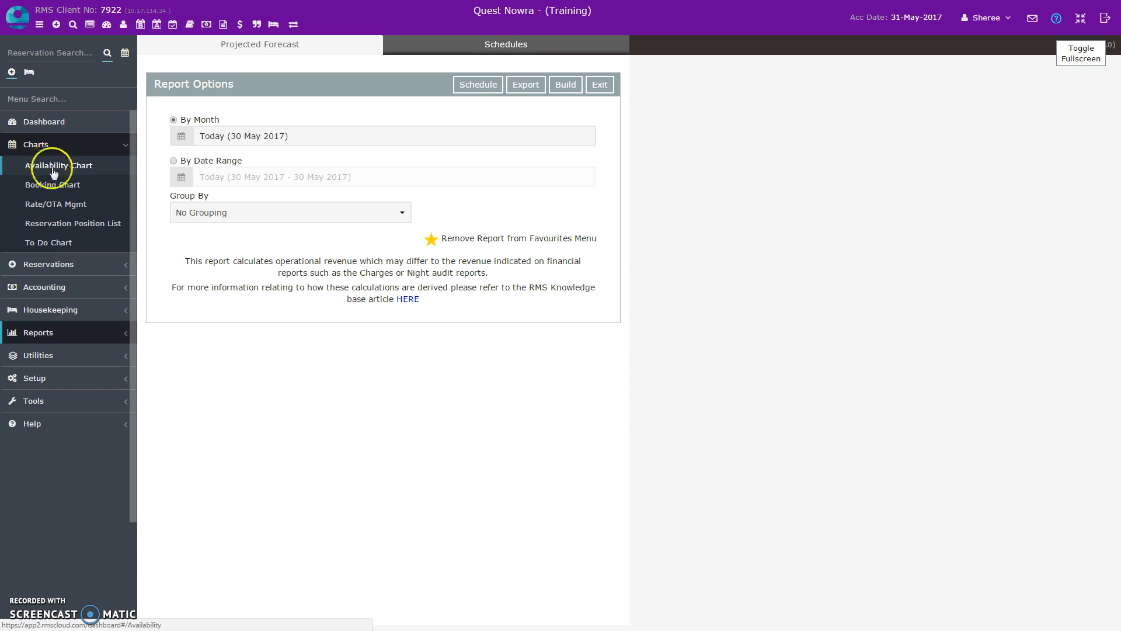
{"action": "left_click", "coordinate": [71, 208]}
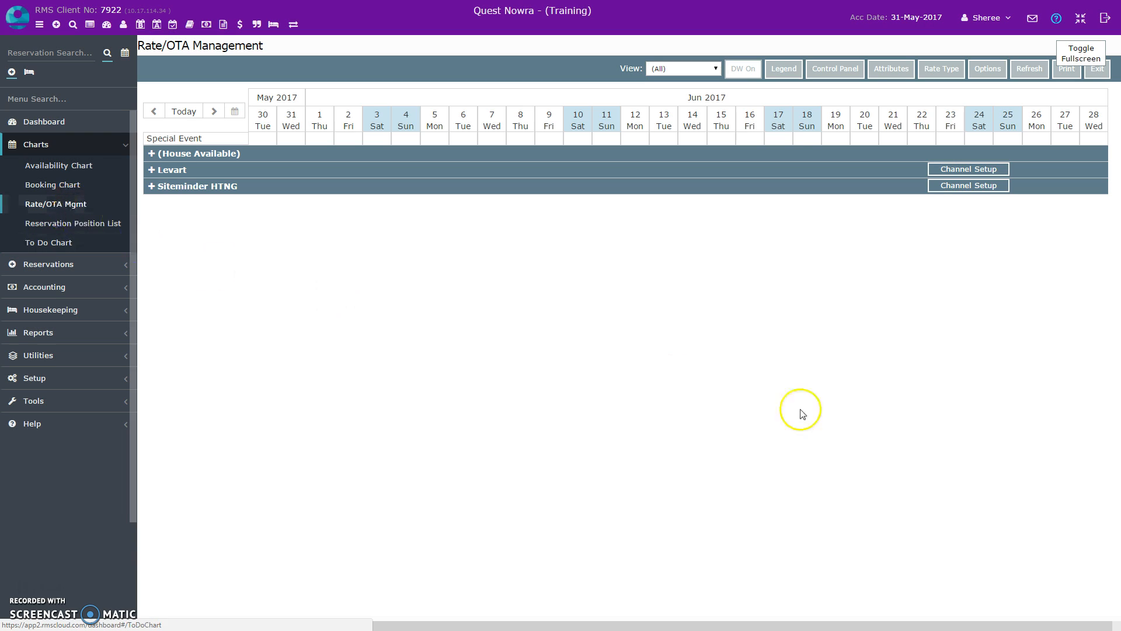
{"action": "left_click", "coordinate": [837, 68]}
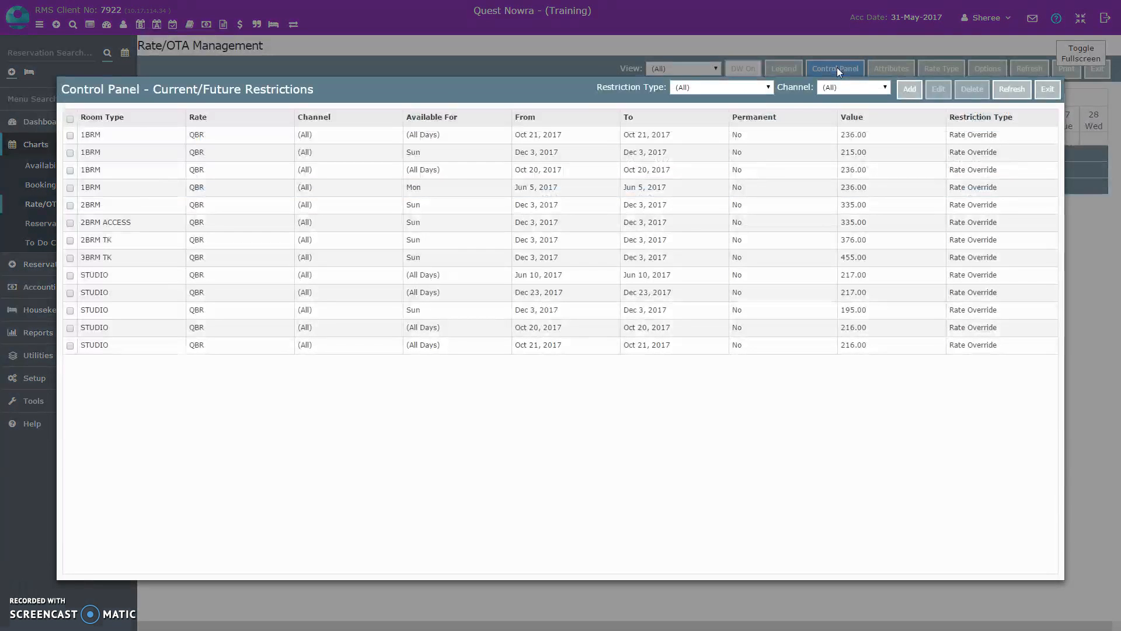
- Add a Stop Sell restriction for the Levart and Siteminder HTNG channels and try to save it
{"action": "left_click", "coordinate": [910, 91]}
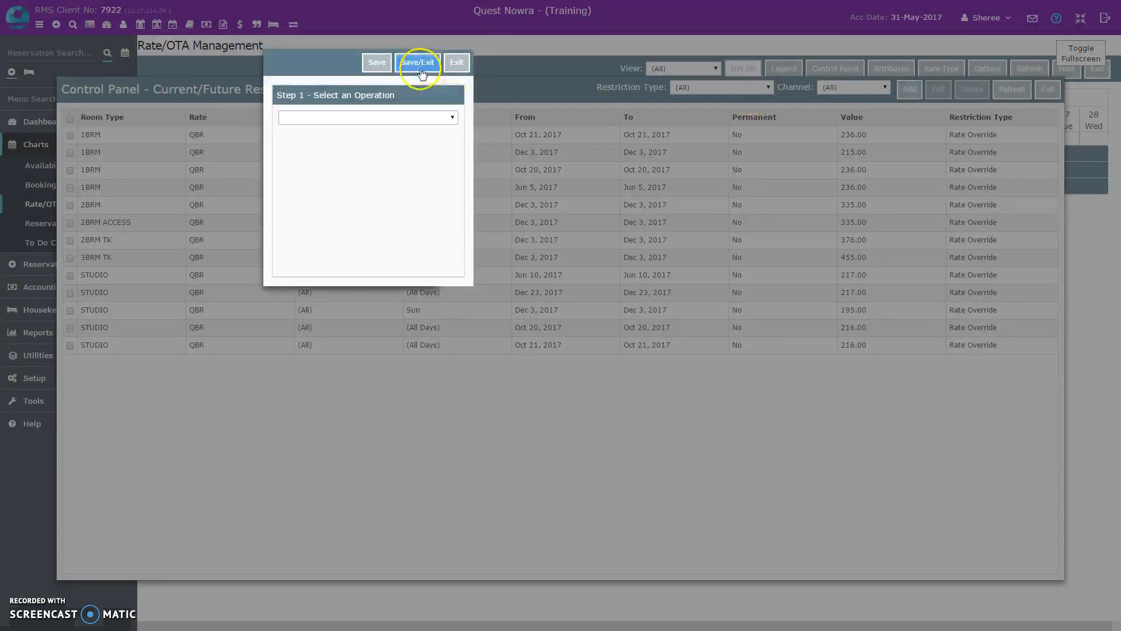
{"action": "left_click", "coordinate": [432, 117]}
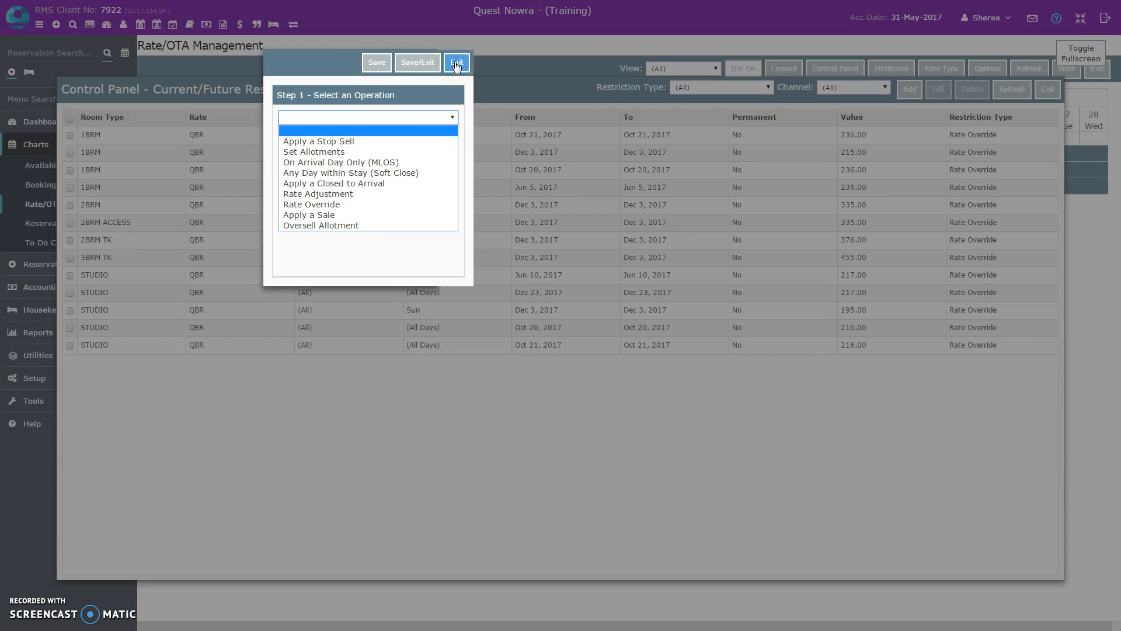
{"action": "left_click", "coordinate": [348, 145]}
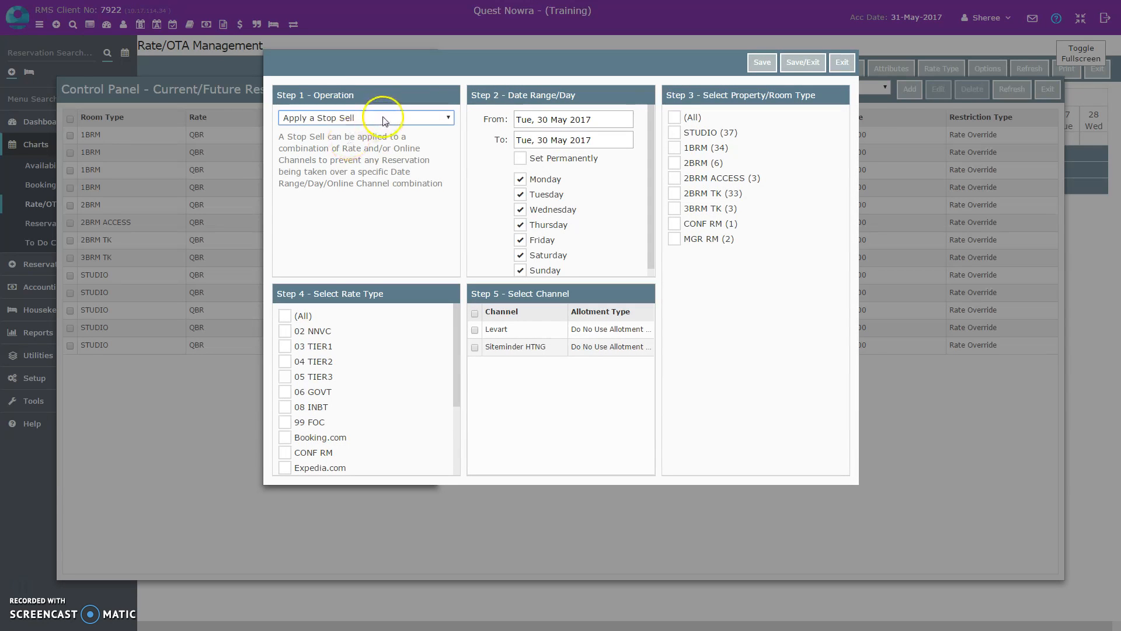
{"action": "left_click", "coordinate": [475, 347]}
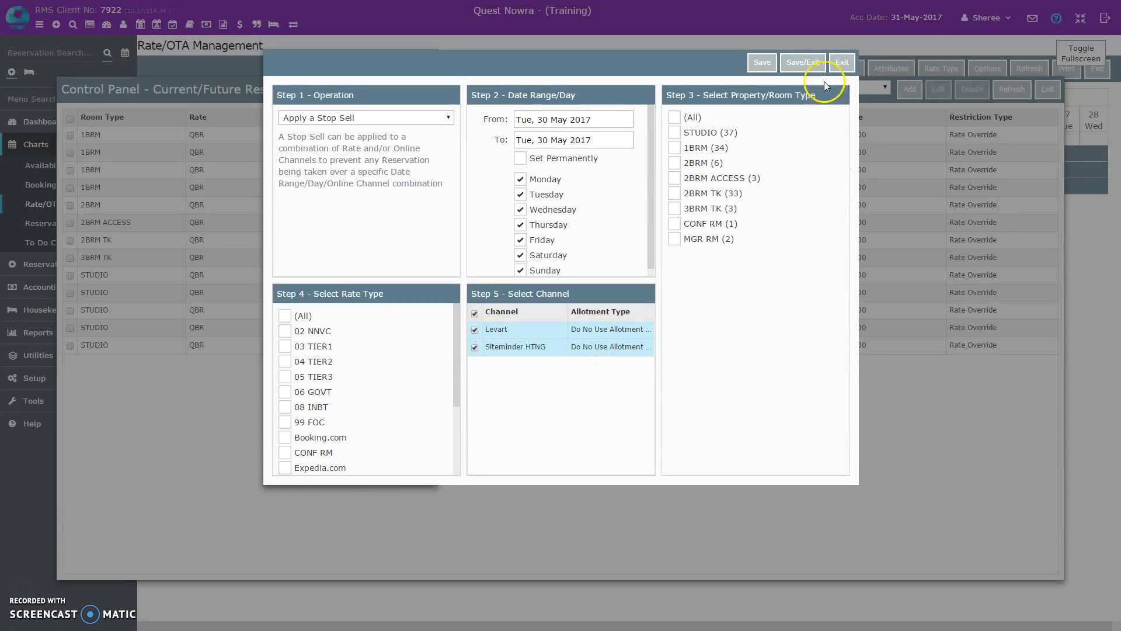
{"action": "left_click", "coordinate": [799, 65]}
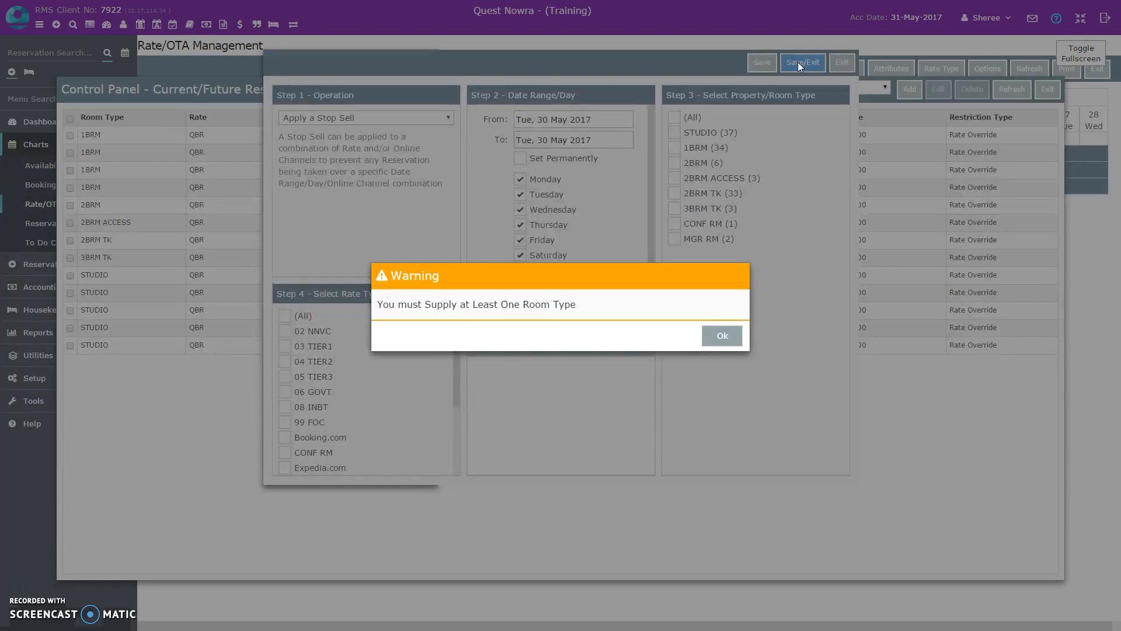
{"action": "left_click", "coordinate": [724, 335]}
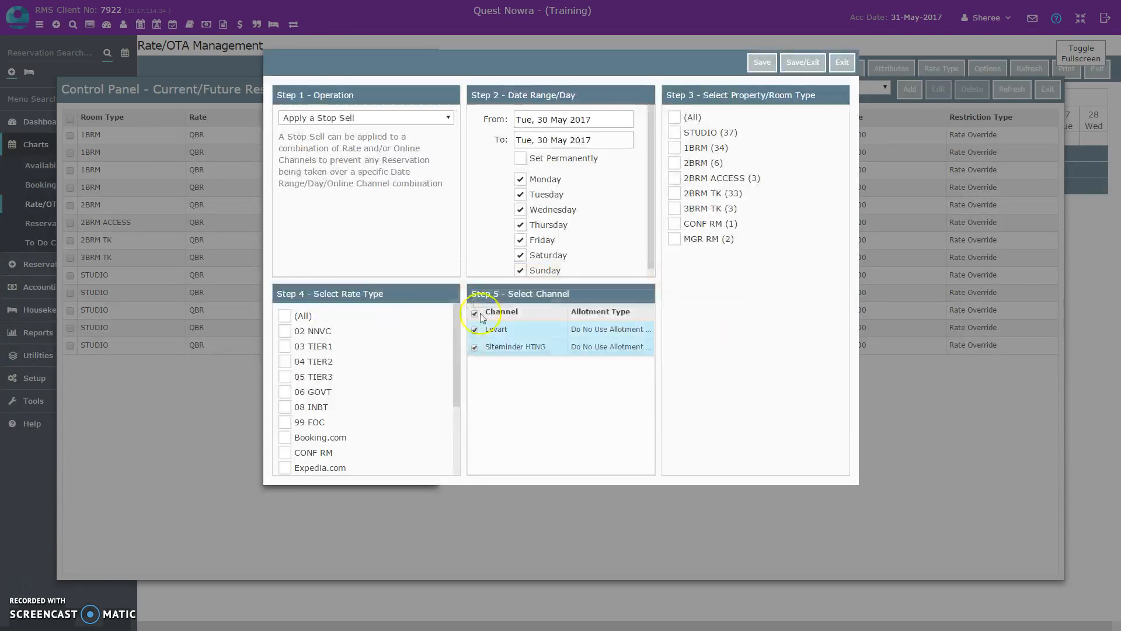
- Apply the stop sell to all rate types and all room types
{"action": "left_click", "coordinate": [286, 315]}
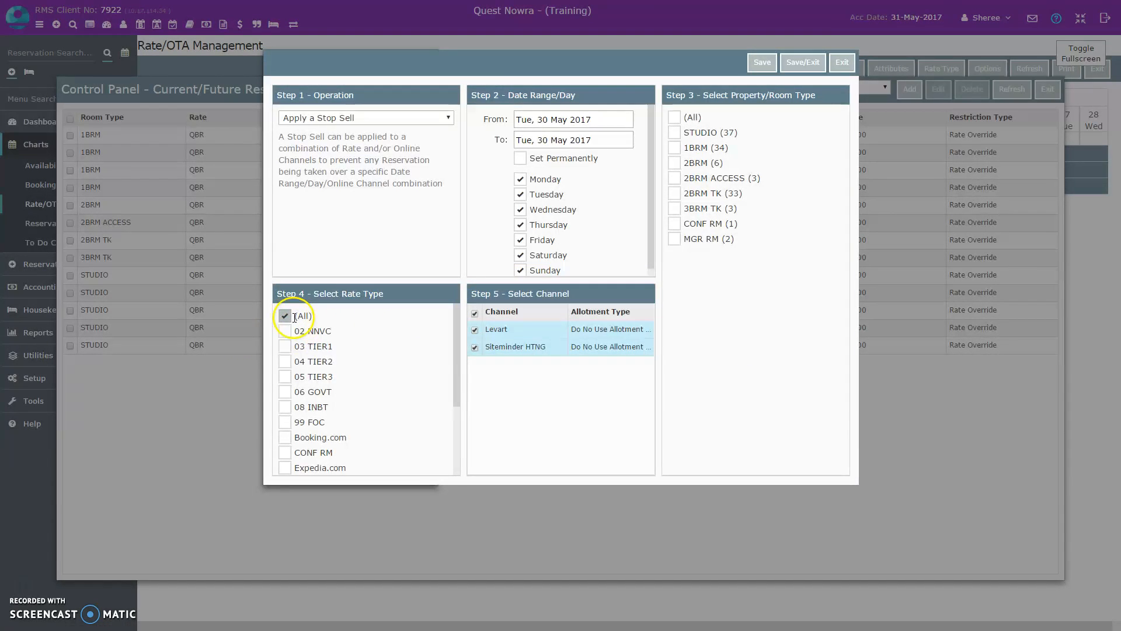
{"action": "left_click", "coordinate": [677, 118]}
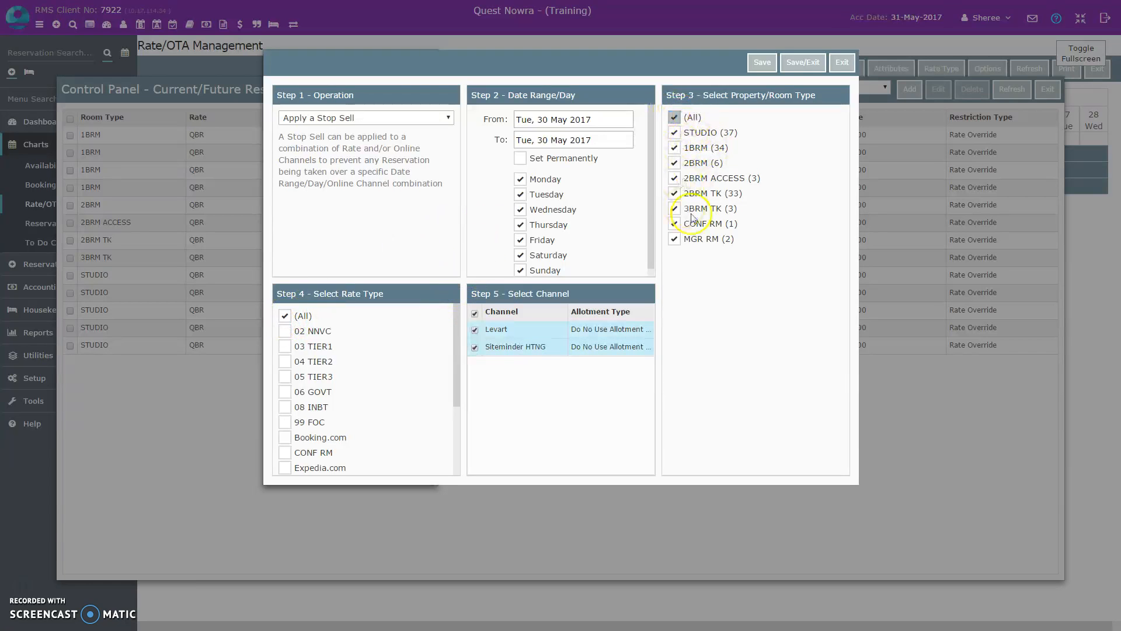